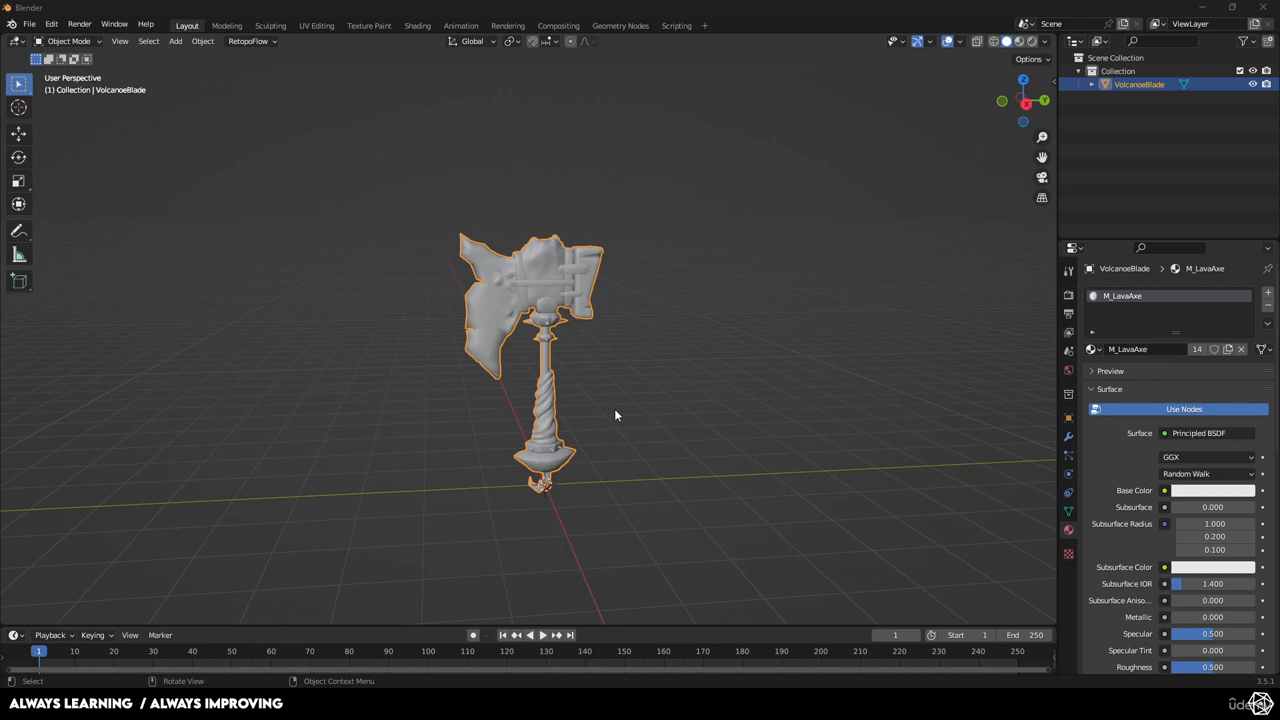
# Select the VolcanoeBlade model and open the Shading workspace, enlarging the node editor to show the M_LavaAxe nodes
pyautogui.click(1141, 84)
pyautogui.press('KP_Decimal')
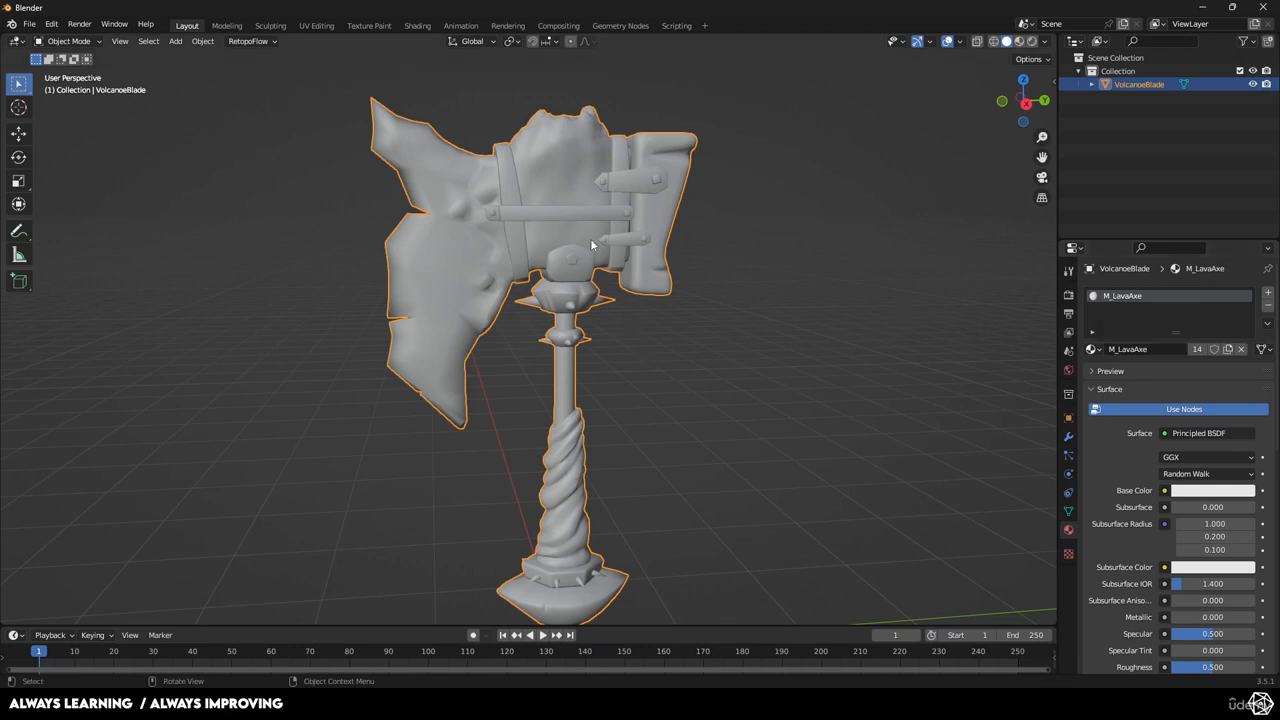
pyautogui.moveTo(360, 334); pyautogui.dragTo(740, 231, button='middle')
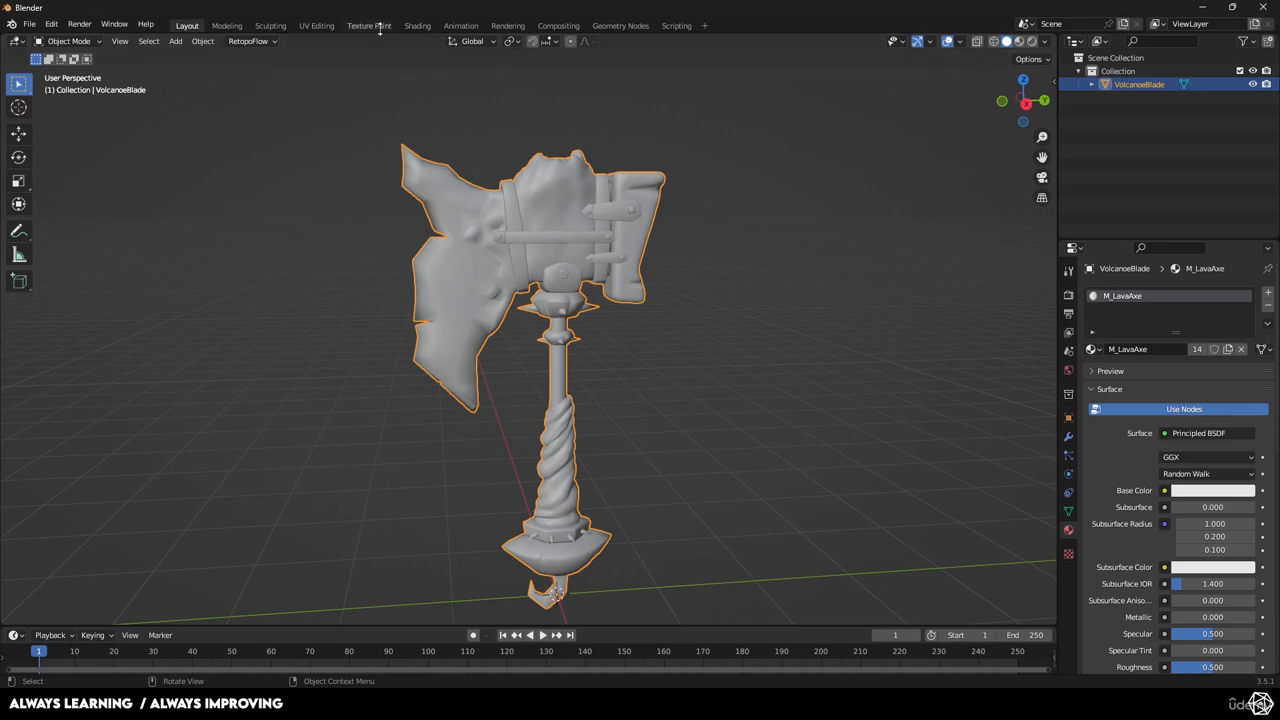
pyautogui.click(416, 26)
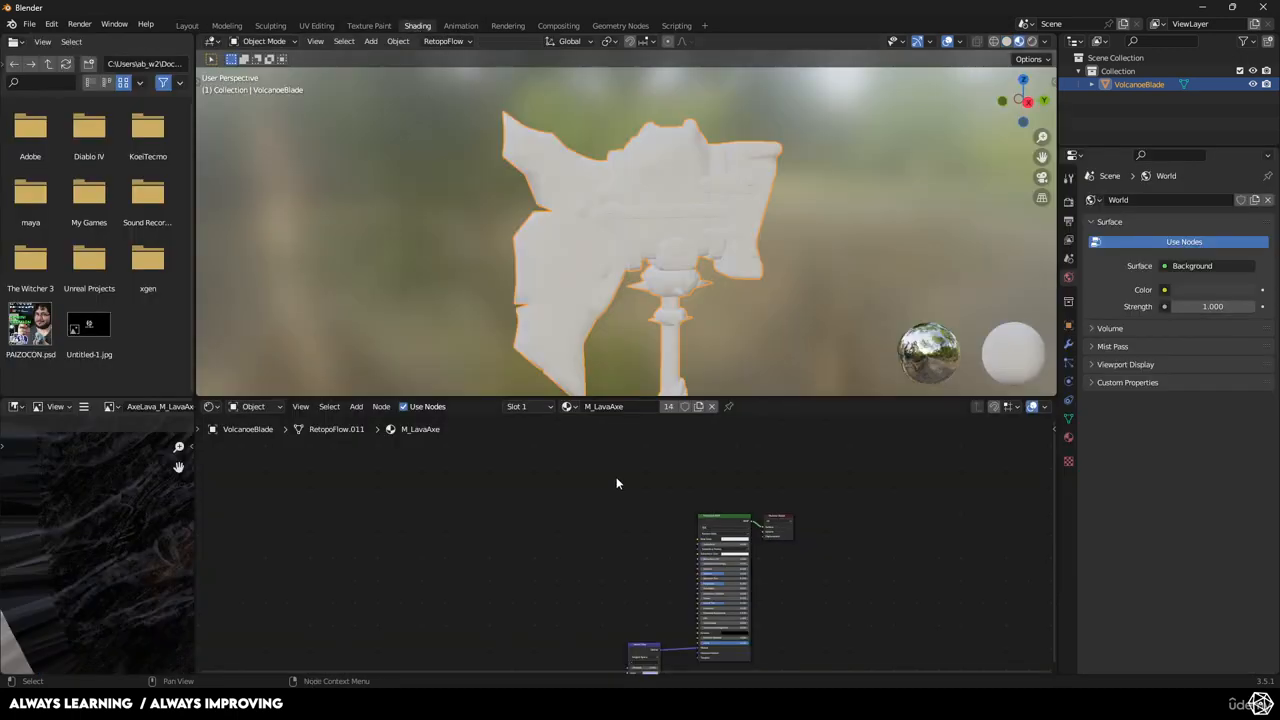
pyautogui.moveTo(575, 397); pyautogui.dragTo(573, 312)
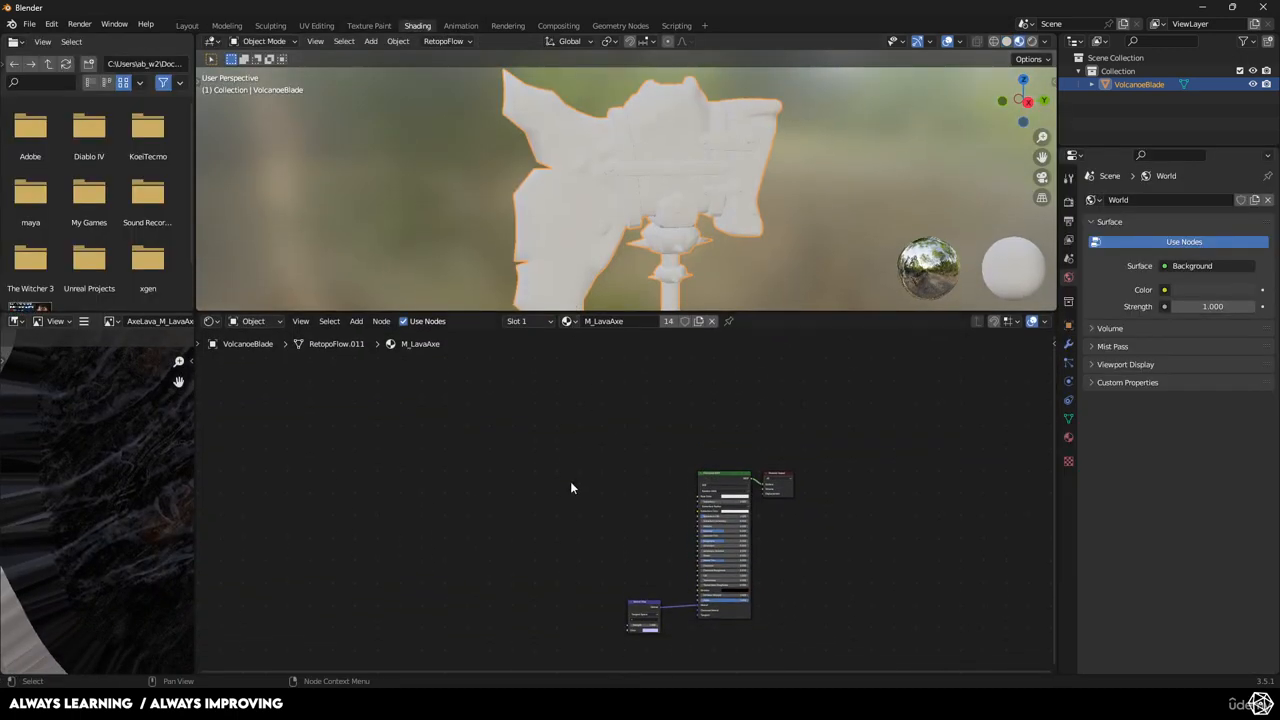
pyautogui.scroll(2, 567, 472)
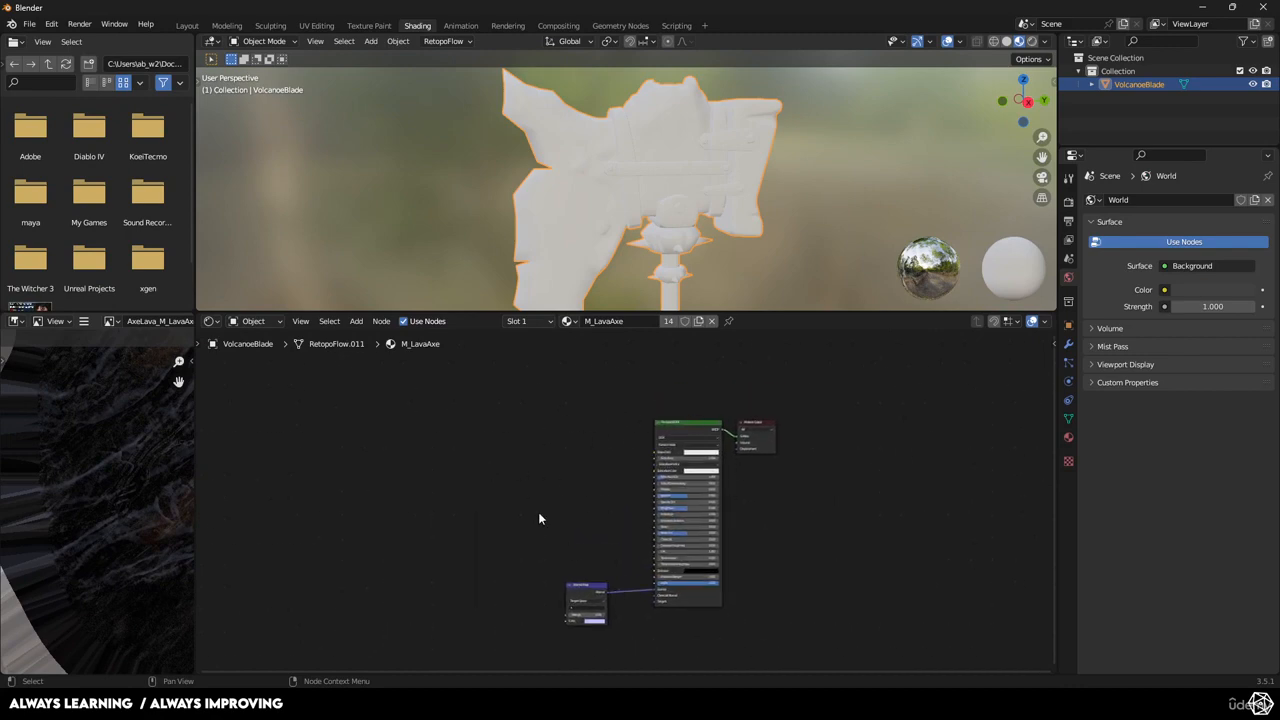
pyautogui.scroll(2, 553, 484)
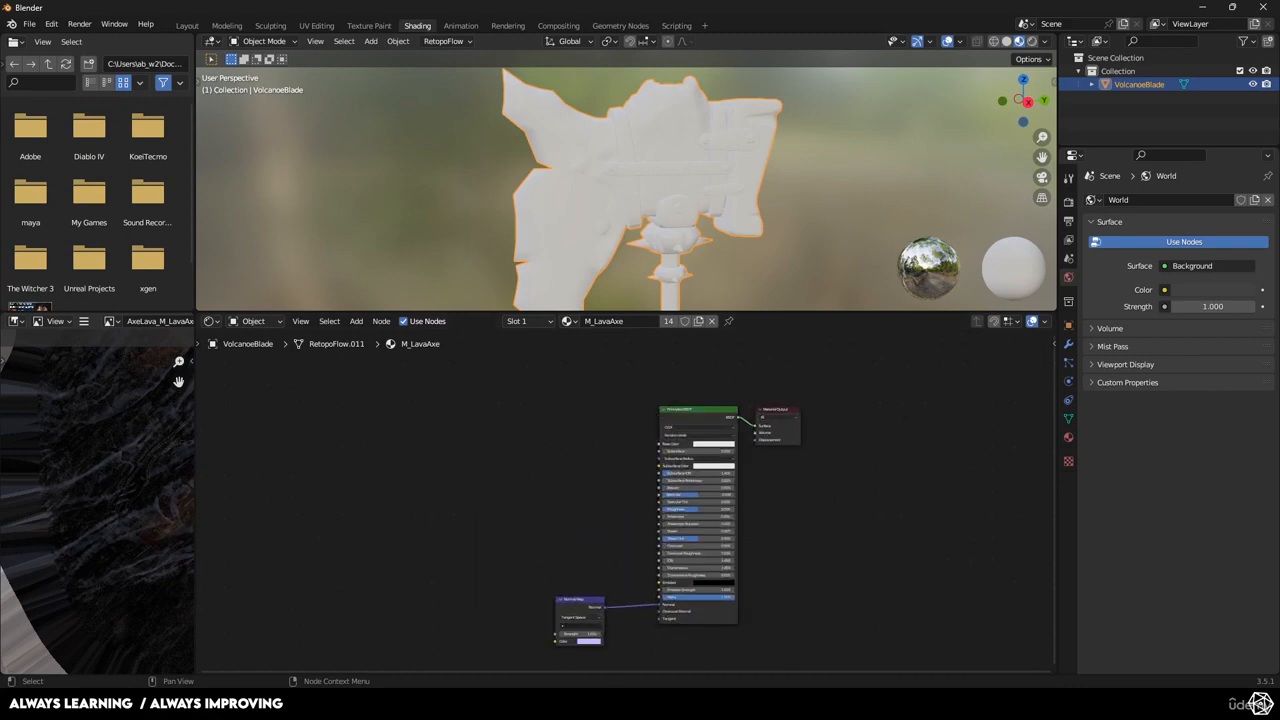
# Import the AxeLava_M_LavaAxe_BaseColor texture from the Bakes folder and connect its Color output to the Principled BSDF's Base Color
pyautogui.hotkey('alt', 'Tab')
pyautogui.click(760, 320)
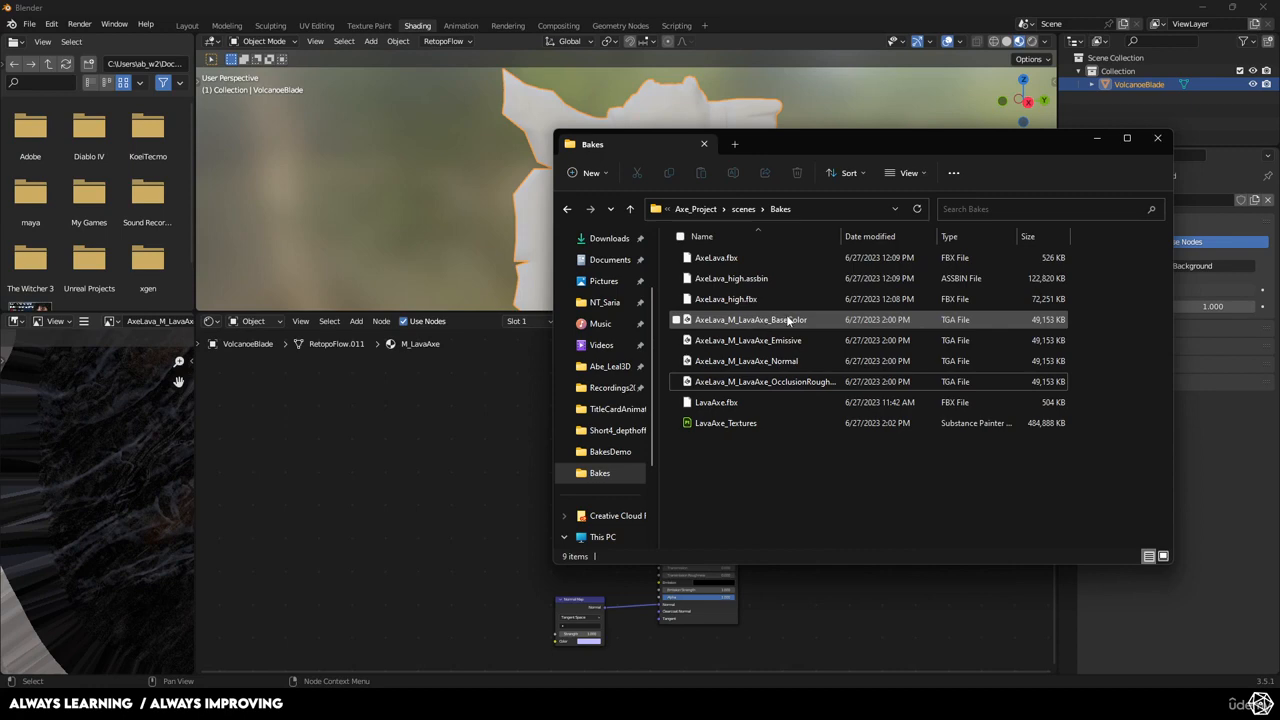
pyautogui.moveTo(750, 320); pyautogui.dragTo(678, 409)
pyautogui.scroll(1, 416, 444)
pyautogui.scroll(3, 546, 429)
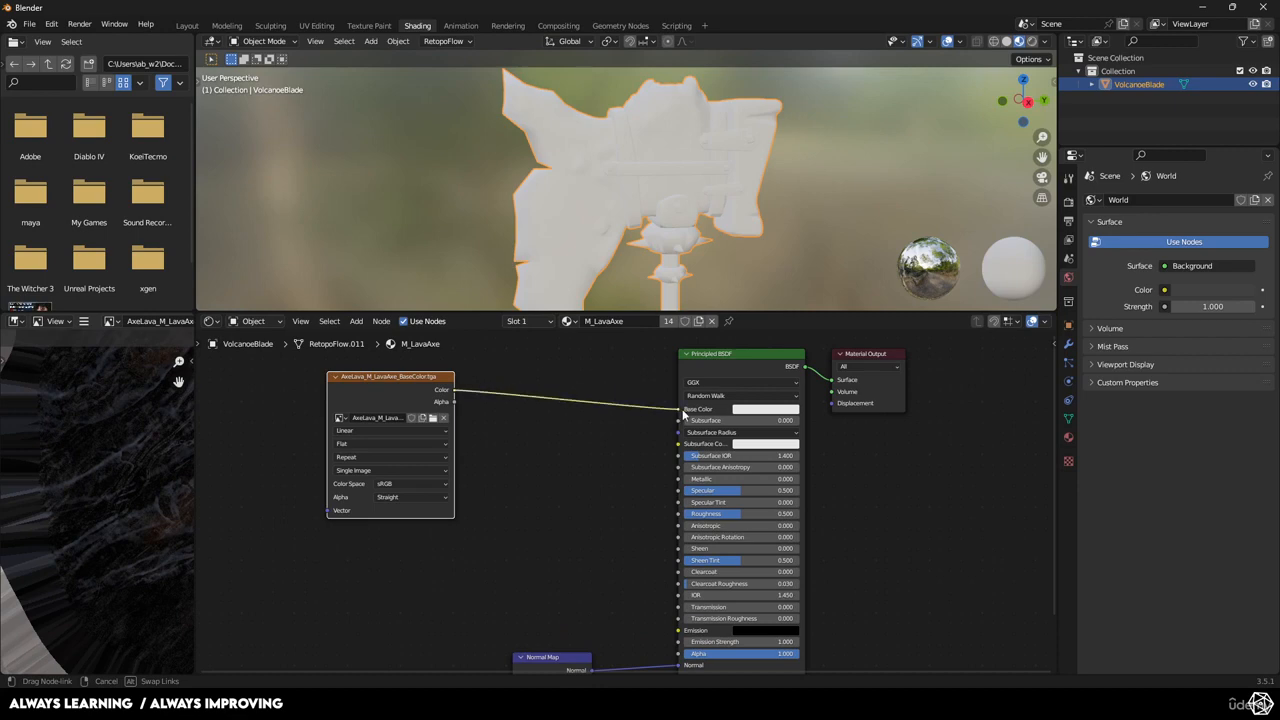
pyautogui.scroll(-3, 672, 176)
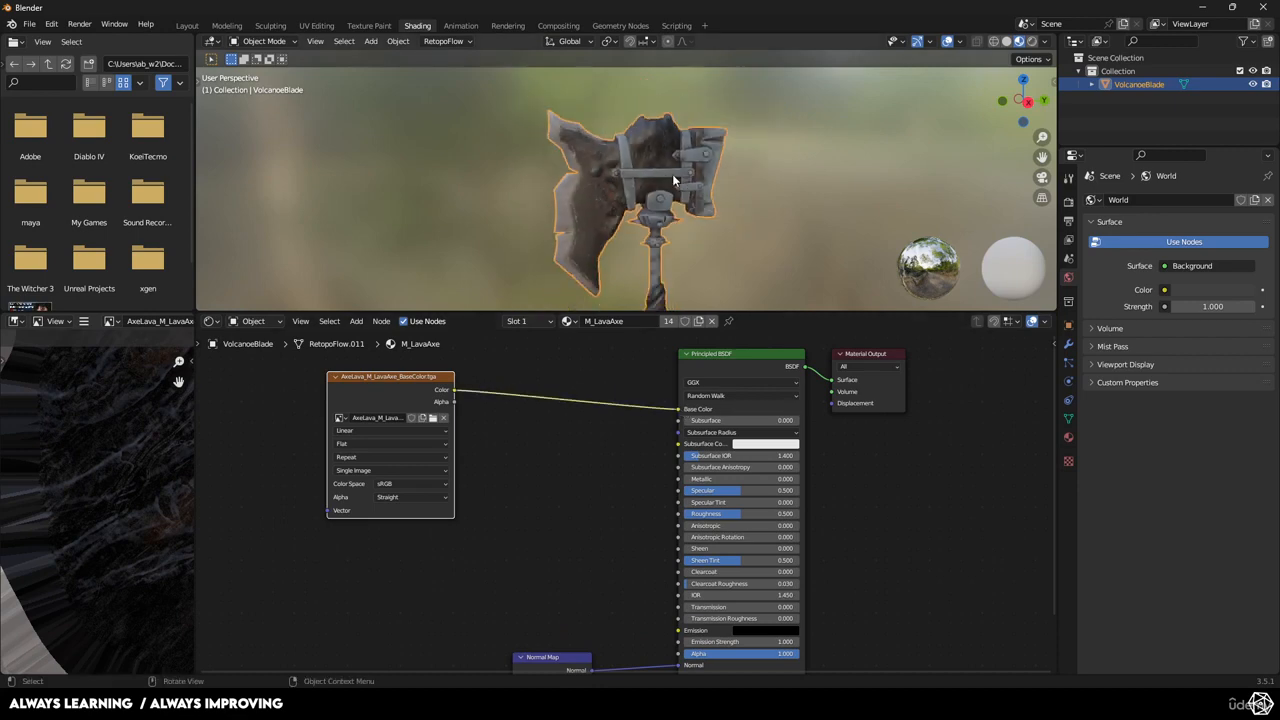
# Import the AxeLava_M_LavaAxe_Normal texture from the Bakes folder and place its node below the base color texture
pyautogui.scroll(2, 672, 176)
pyautogui.scroll(-1, 672, 176)
pyautogui.moveTo(526, 513); pyautogui.dragTo(533, 477, button='middle')
pyautogui.click(600, 708)
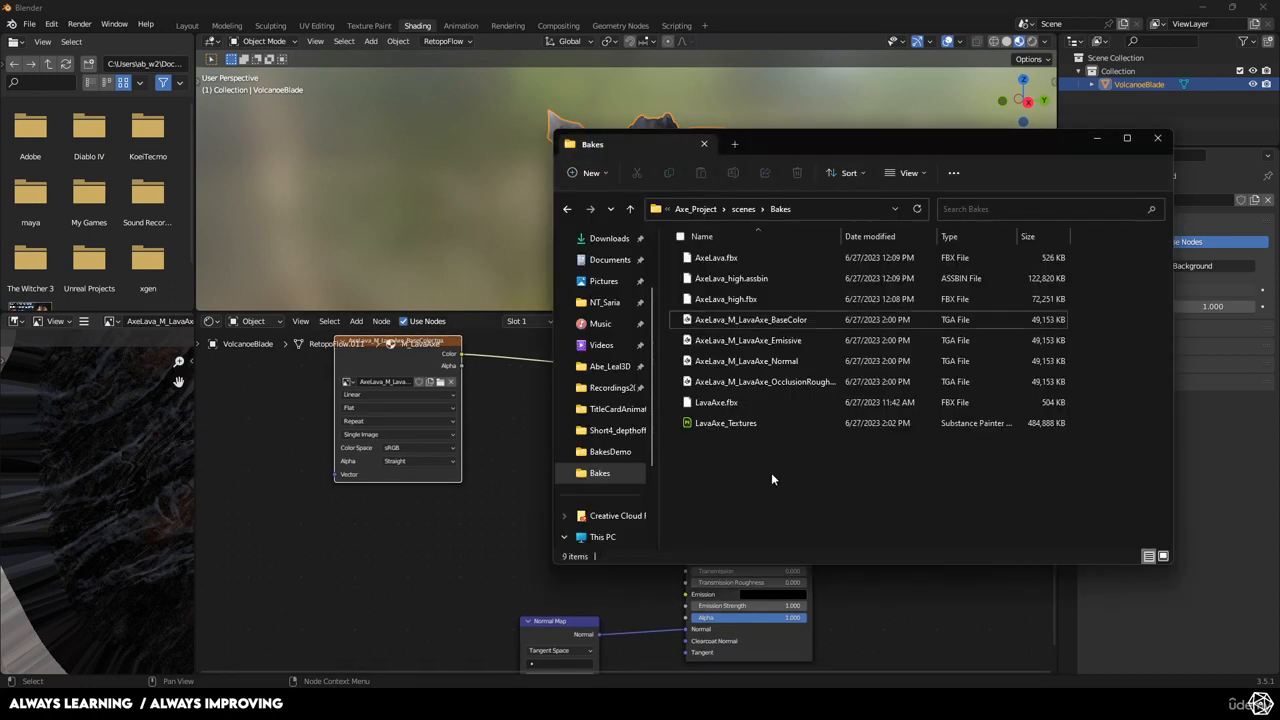
pyautogui.click(760, 362)
pyautogui.moveTo(760, 362); pyautogui.dragTo(372, 555)
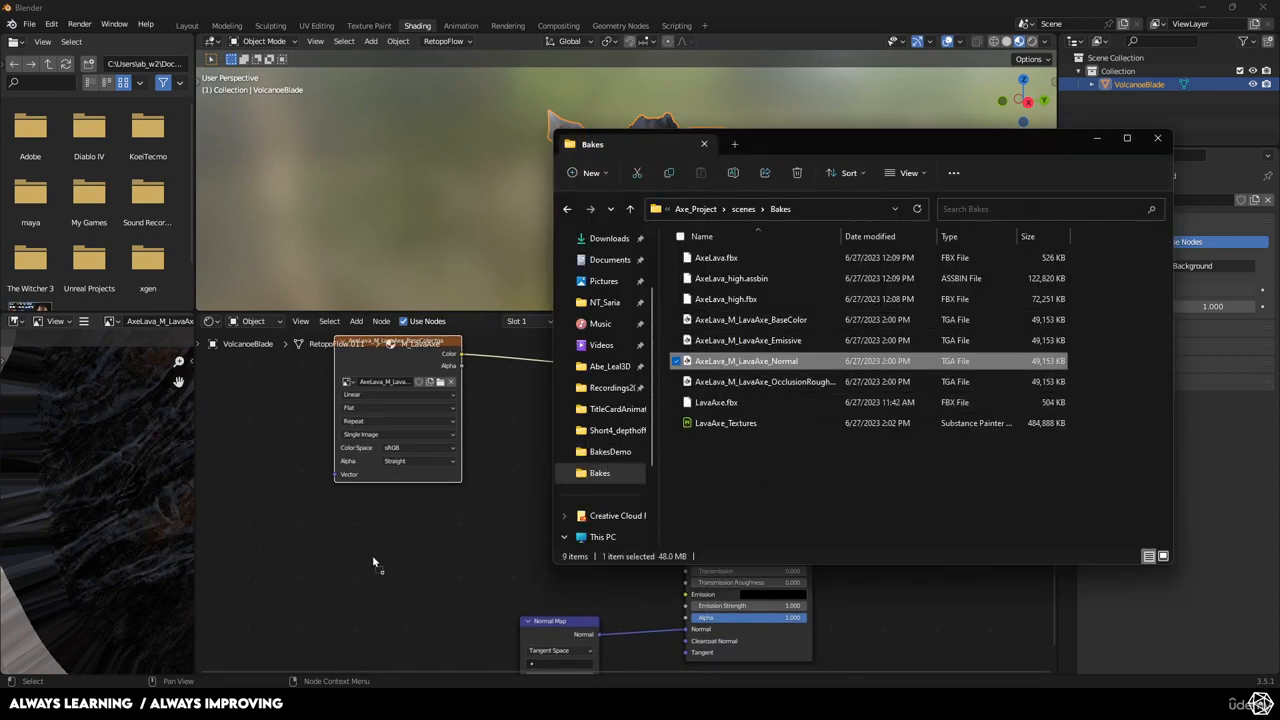
pyautogui.moveTo(465, 535); pyautogui.dragTo(483, 485, button='middle')
pyautogui.moveTo(463, 505); pyautogui.dragTo(389, 500)
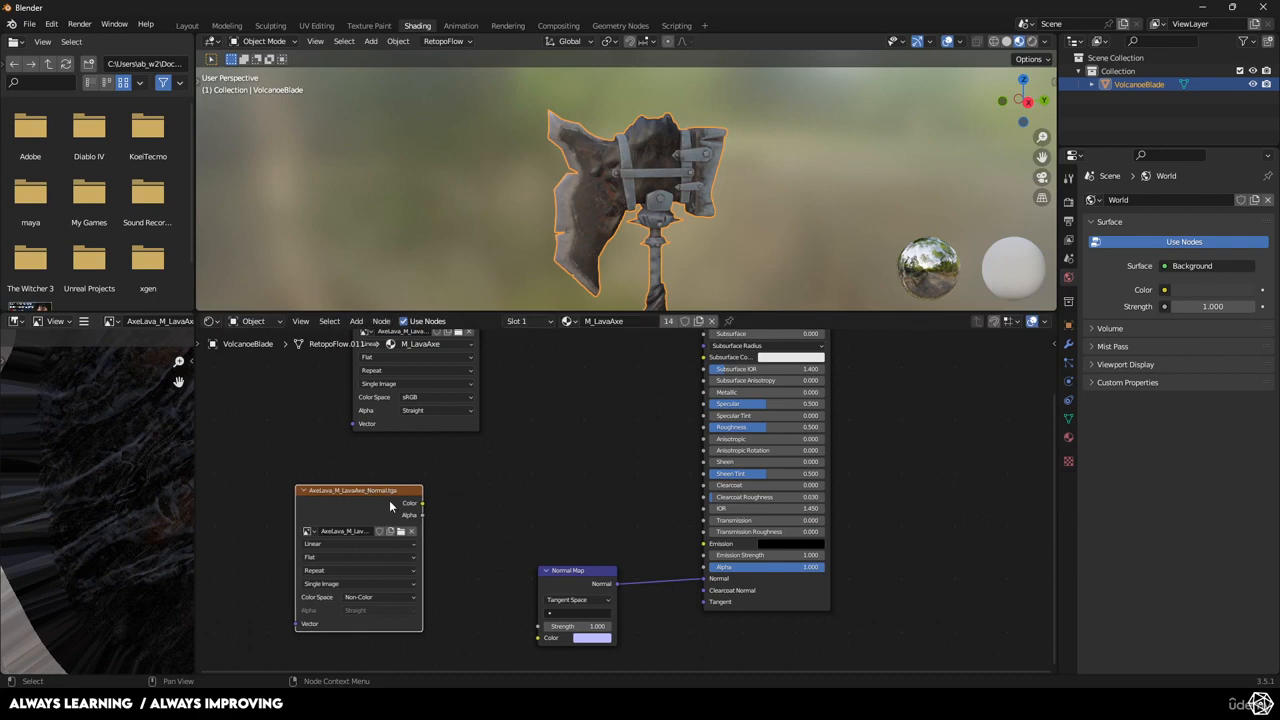
# Replace the existing Normal Map node with a new one placed between the normal texture and the Principled BSDF
pyautogui.scroll(1, 600, 560)
pyautogui.moveTo(570, 578); pyautogui.dragTo(537, 504)
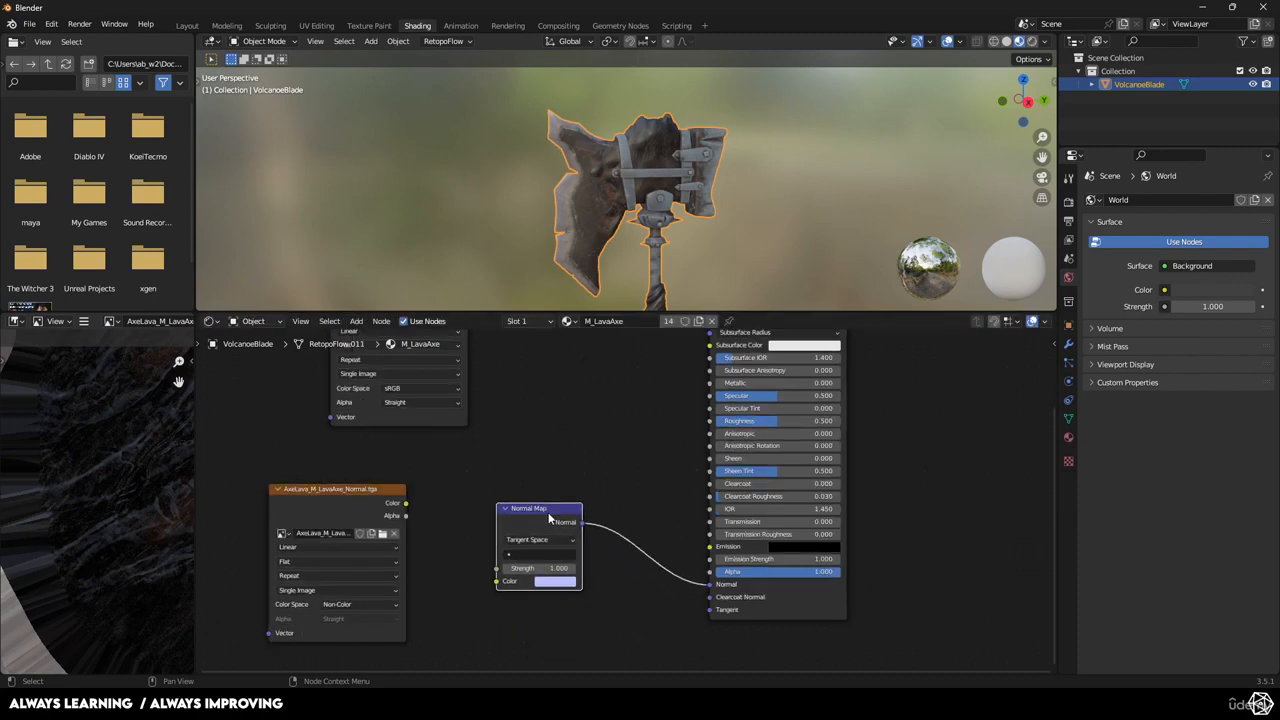
pyautogui.press('x')
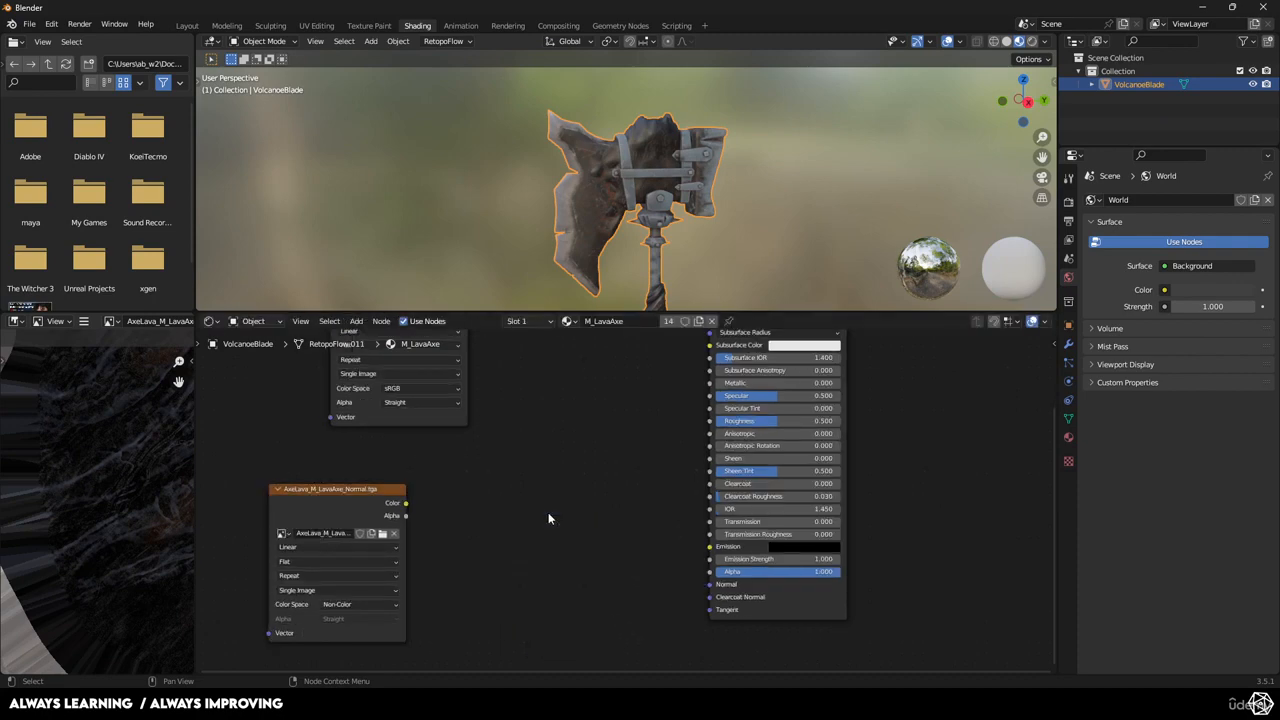
pyautogui.hotkey('shift', 'a')
pyautogui.write('no')
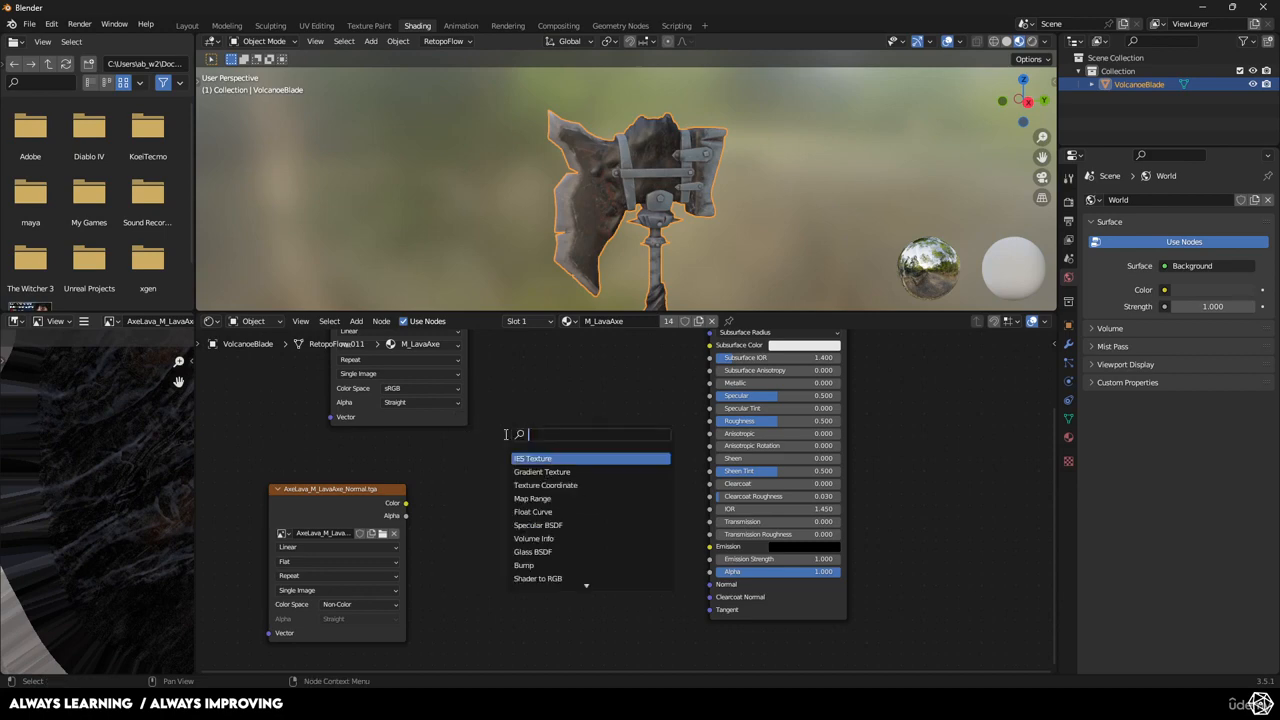
pyautogui.write('rmal')
pyautogui.press('Down')
pyautogui.press('Return')
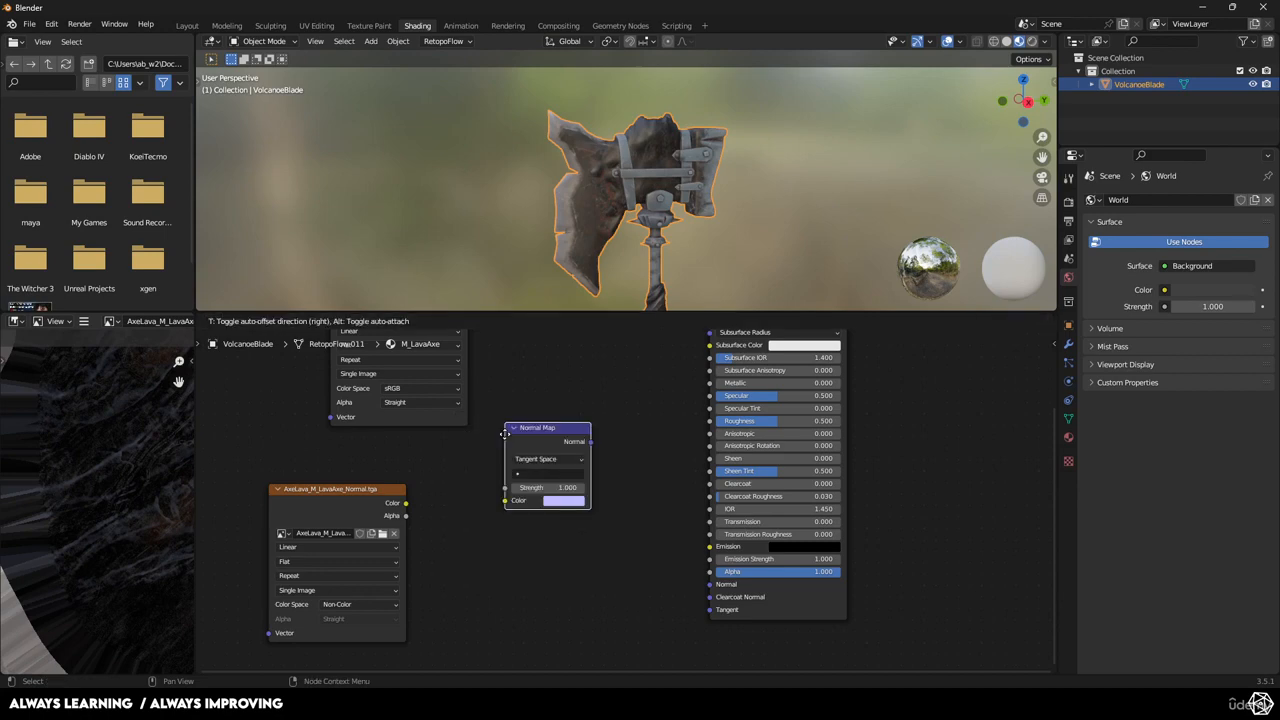
pyautogui.click(531, 517)
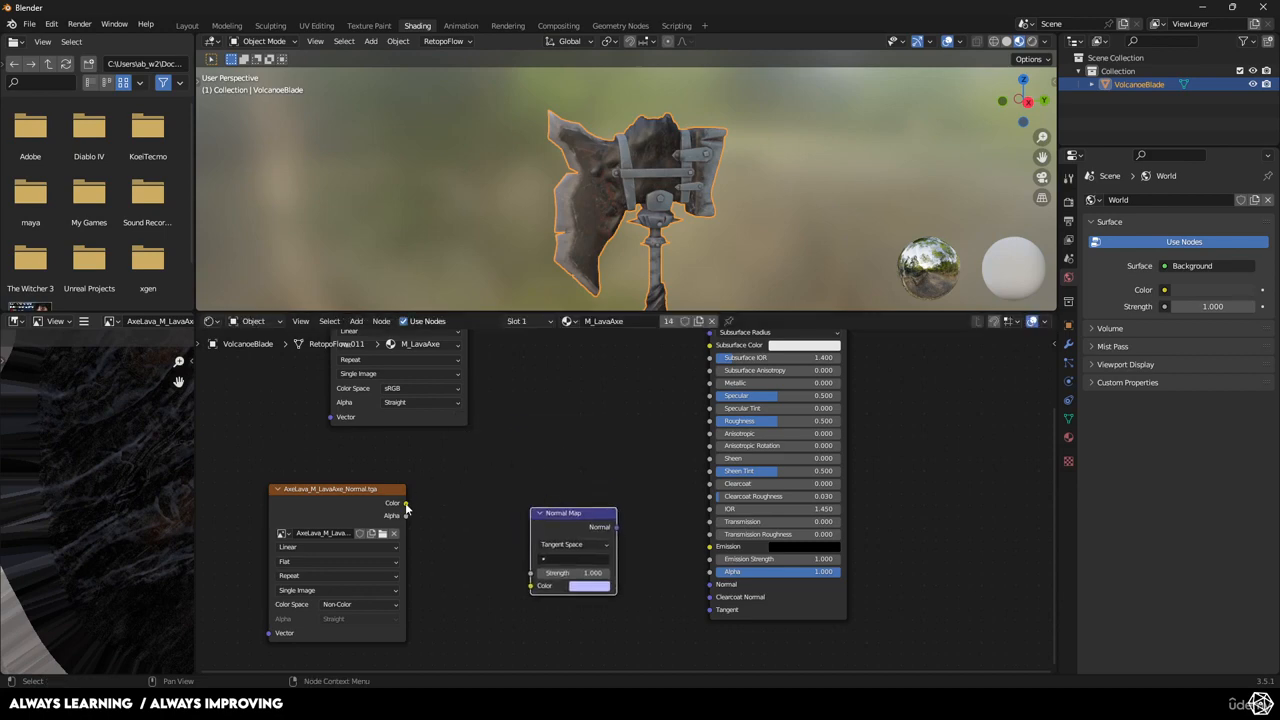
# Connect the normal texture's Color to the Normal Map node's Color, and its Normal output to the Principled BSDF's Normal
pyautogui.moveTo(405, 503); pyautogui.dragTo(531, 586)
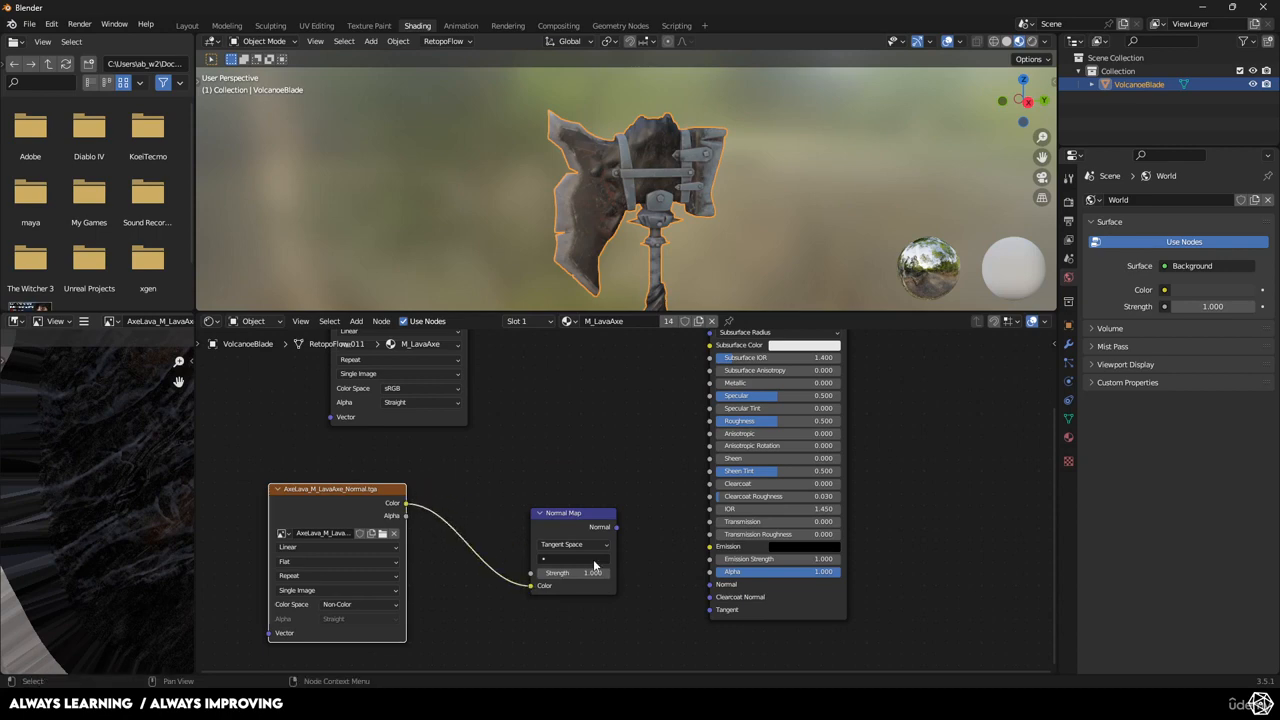
pyautogui.moveTo(617, 527)
pyautogui.mouseDown()
pyautogui.moveTo(692, 554)
pyautogui.moveTo(710, 585)
pyautogui.mouseUp()
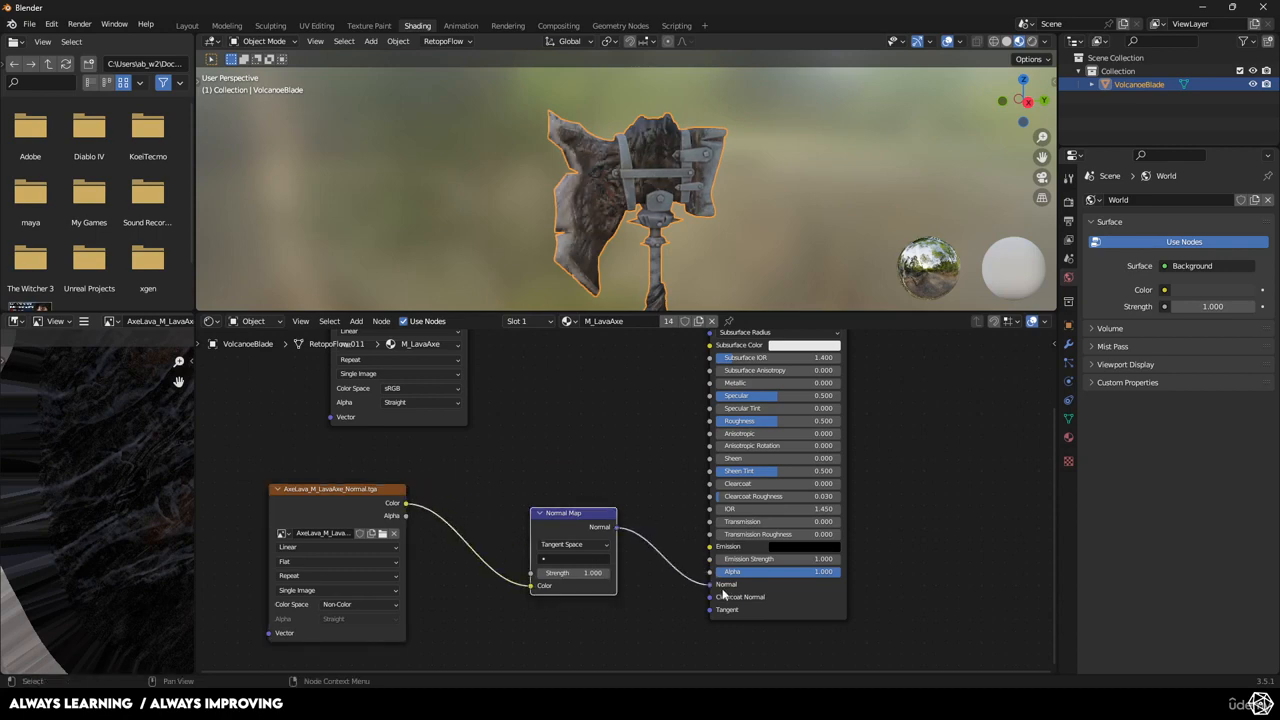
pyautogui.scroll(5, 676, 187)
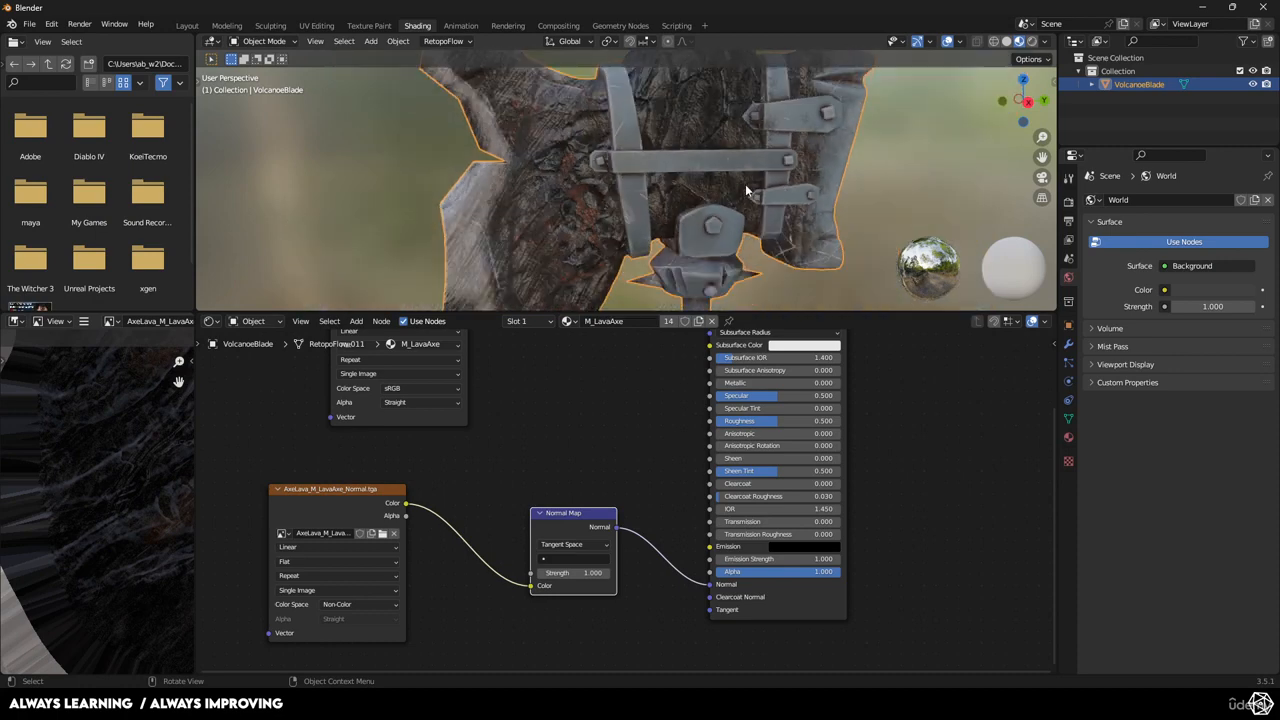
pyautogui.moveTo(757, 190); pyautogui.dragTo(733, 194, button='middle')
pyautogui.keyDown('shift'); pyautogui.moveTo(734, 290); pyautogui.dragTo(731, 210, button='middle'); pyautogui.keyUp('shift')
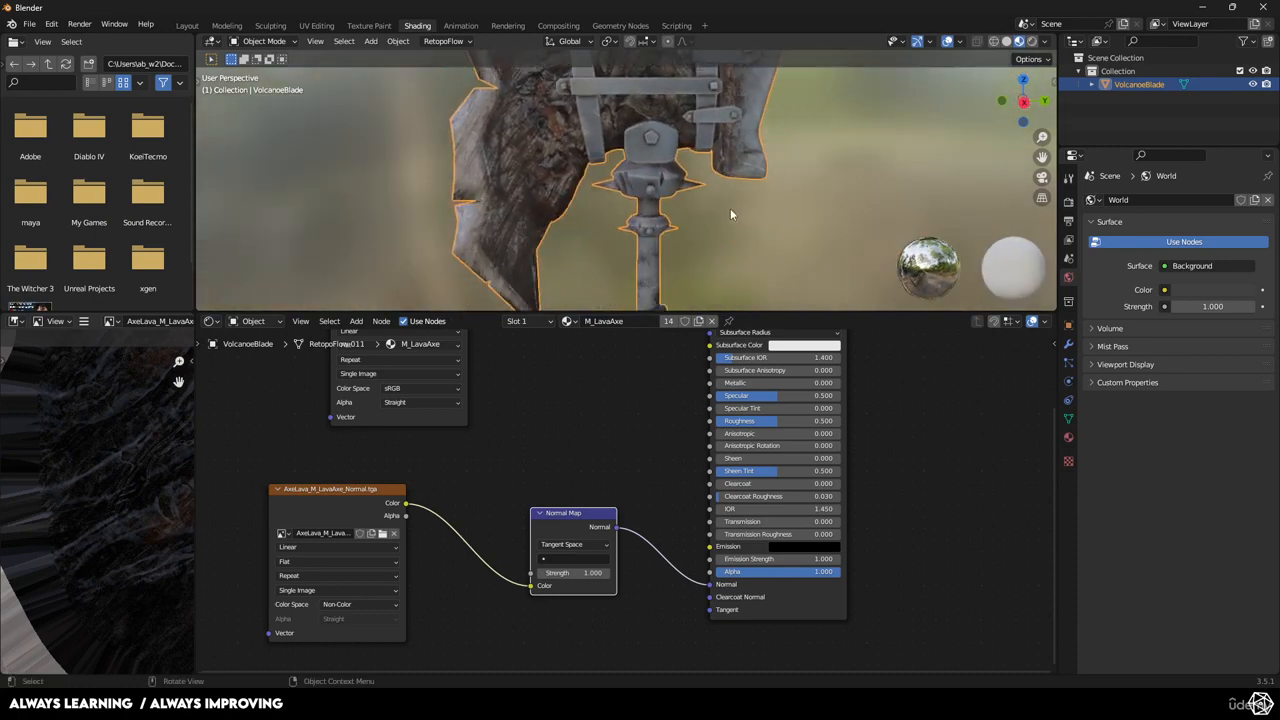
# Move the normal texture node aside and insert an RGB Curves node on its link to the Normal Map node
pyautogui.click(388, 489)
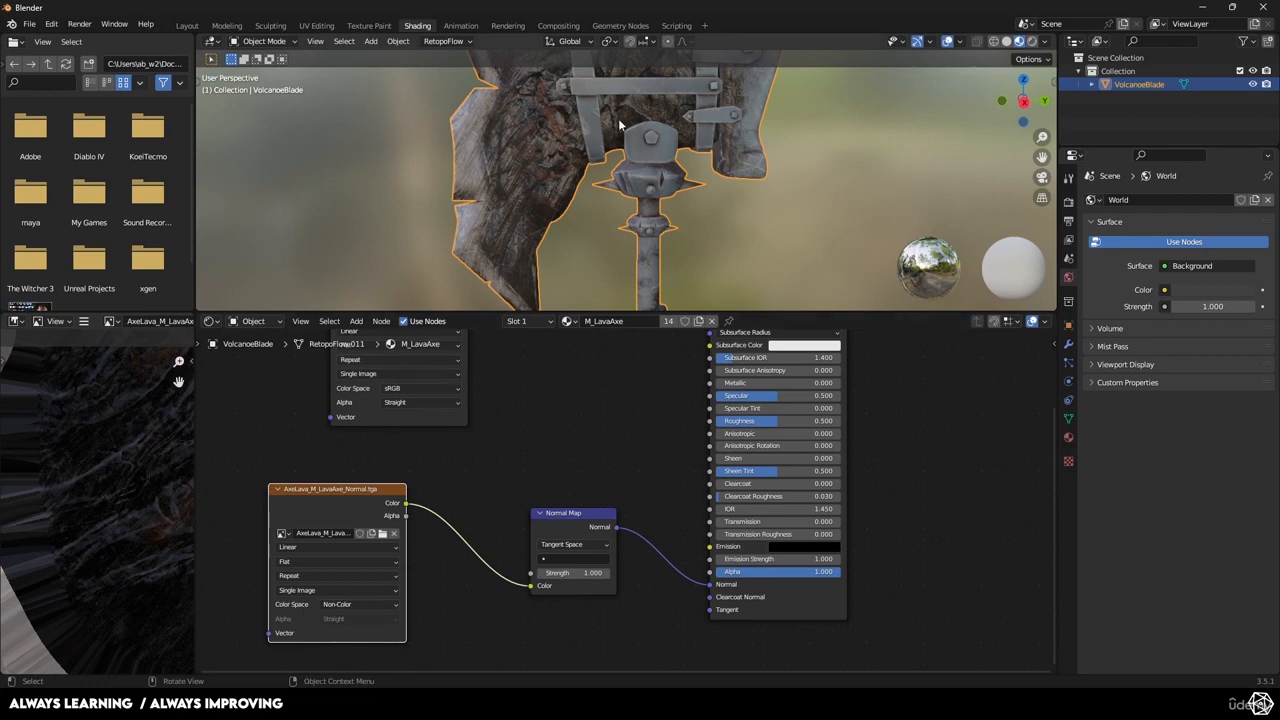
pyautogui.moveTo(604, 143); pyautogui.dragTo(572, 151, button='middle')
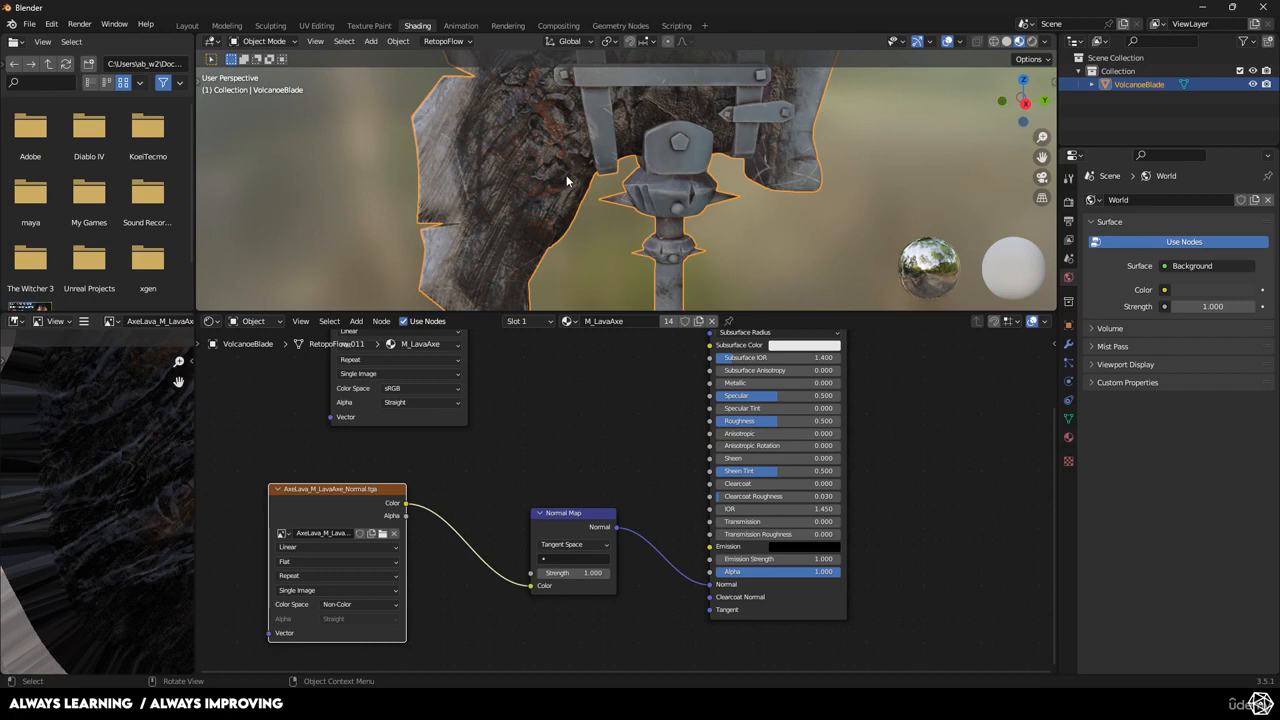
pyautogui.moveTo(546, 450); pyautogui.dragTo(617, 432, button='middle')
pyautogui.scroll(-1, 577, 441)
pyautogui.moveTo(457, 464); pyautogui.dragTo(383, 463)
pyautogui.click(480, 455)
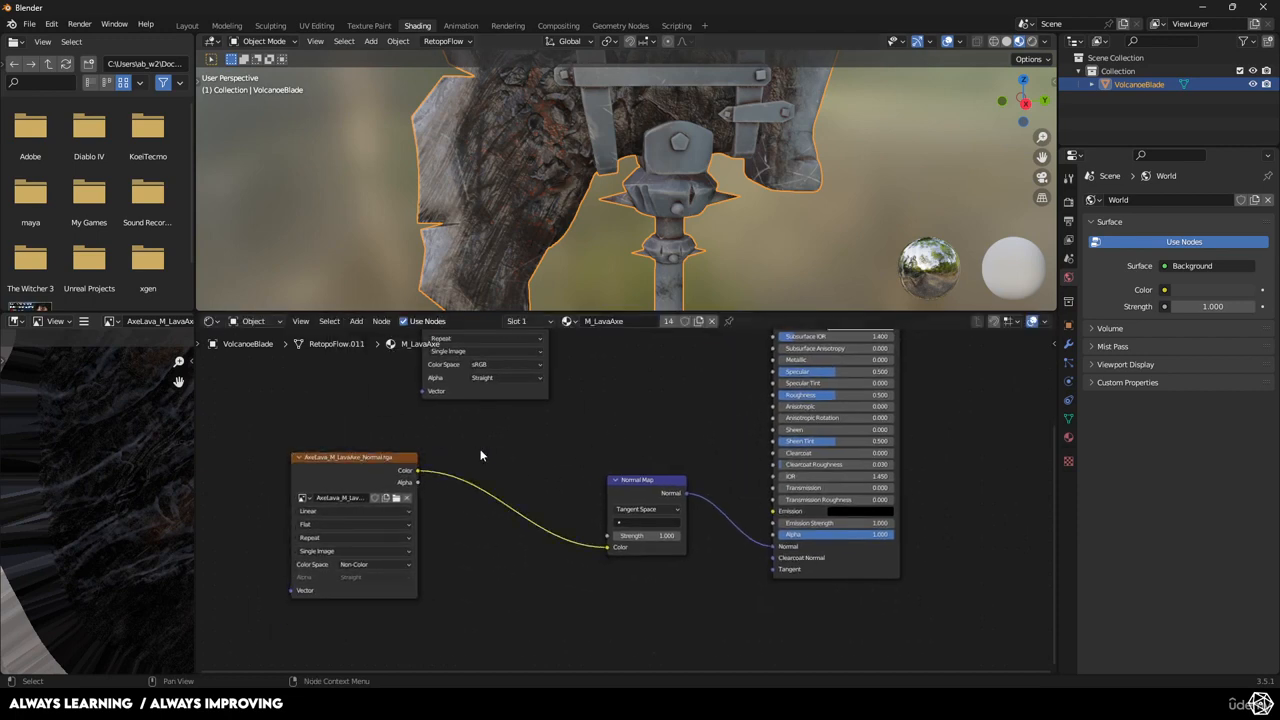
pyautogui.hotkey('shift', 'a')
pyautogui.click(480, 450)
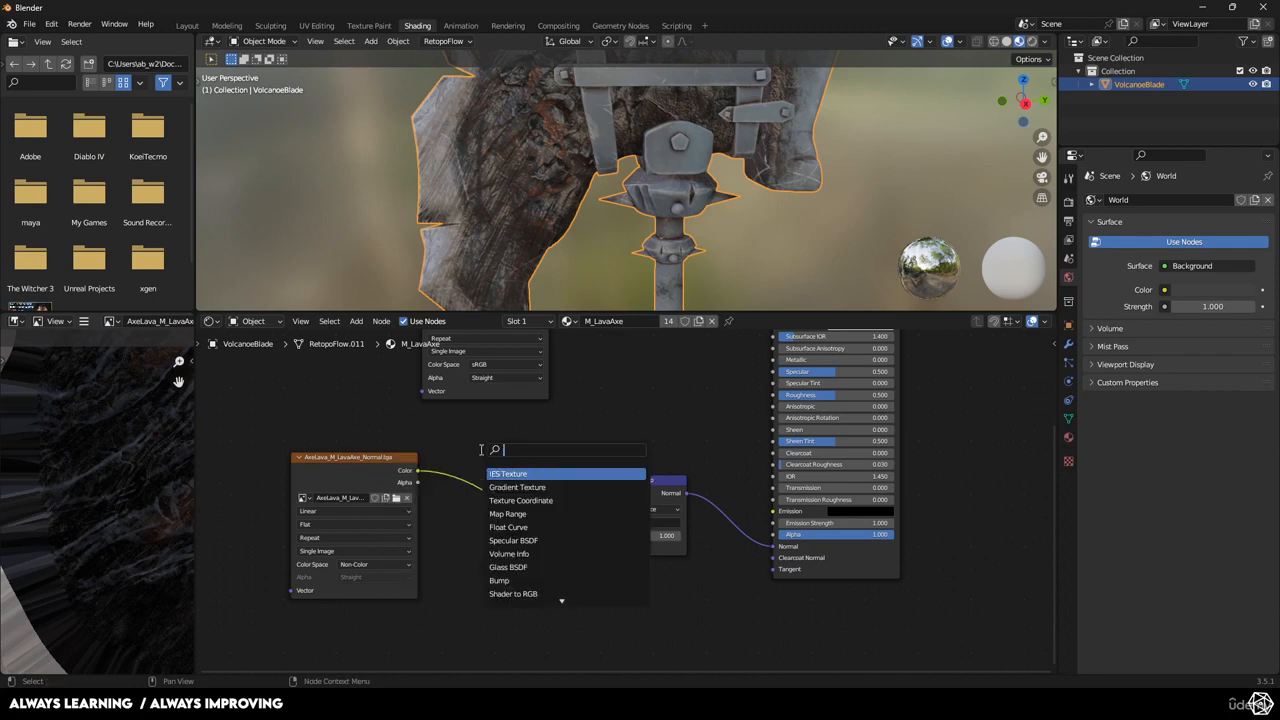
pyautogui.write('rgb curves')
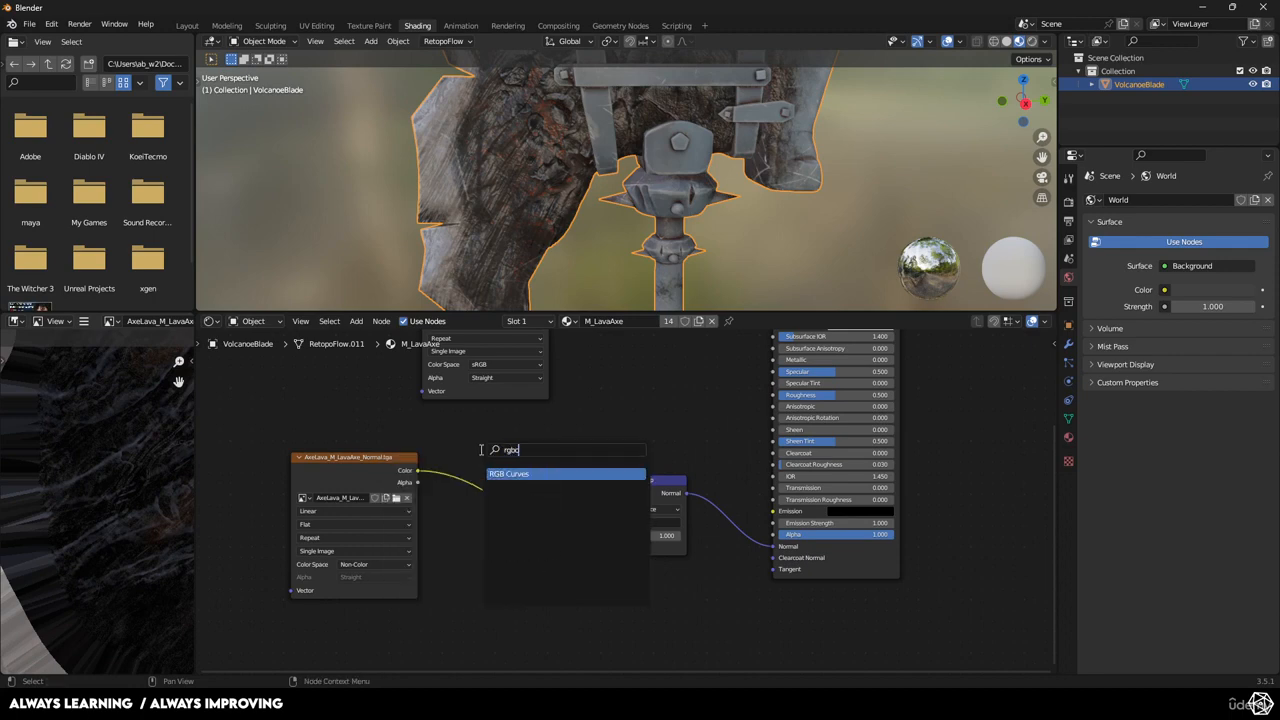
pyautogui.press('Return')
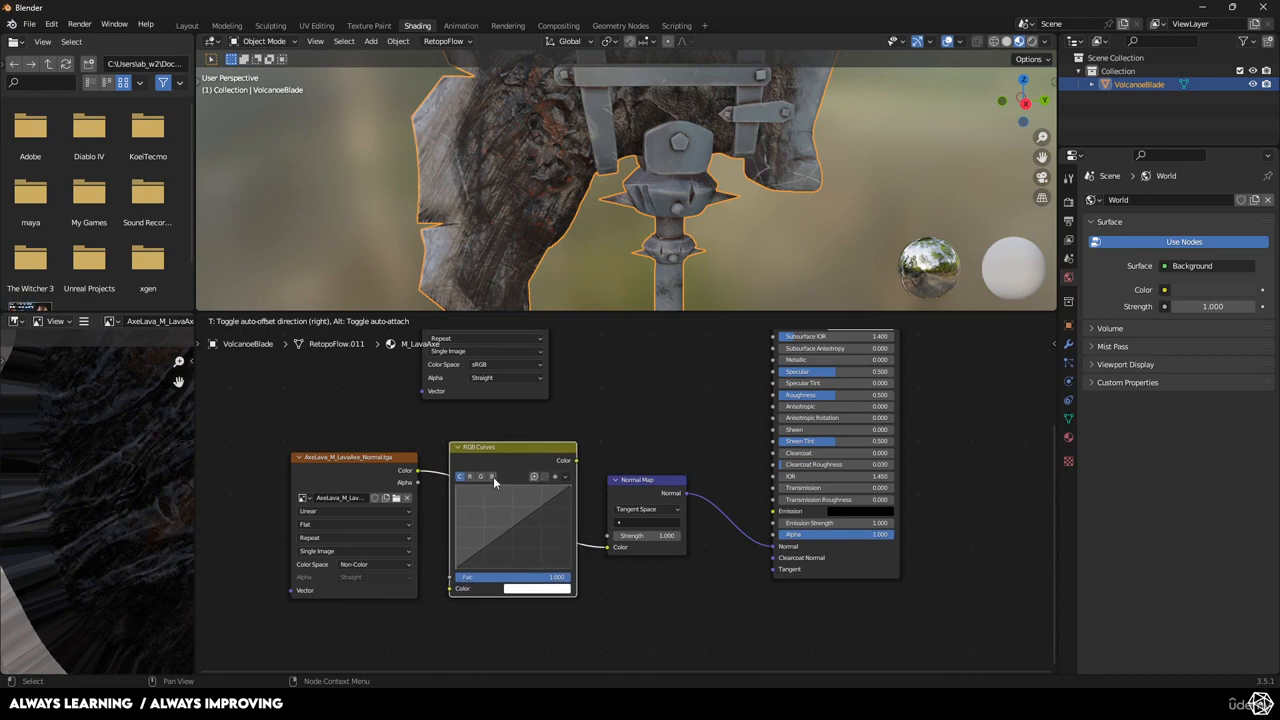
pyautogui.click(493, 476)
# Space the RGB Curves and Normal Map nodes farther apart from the normal texture node
pyautogui.moveTo(660, 480); pyautogui.dragTo(672, 478)
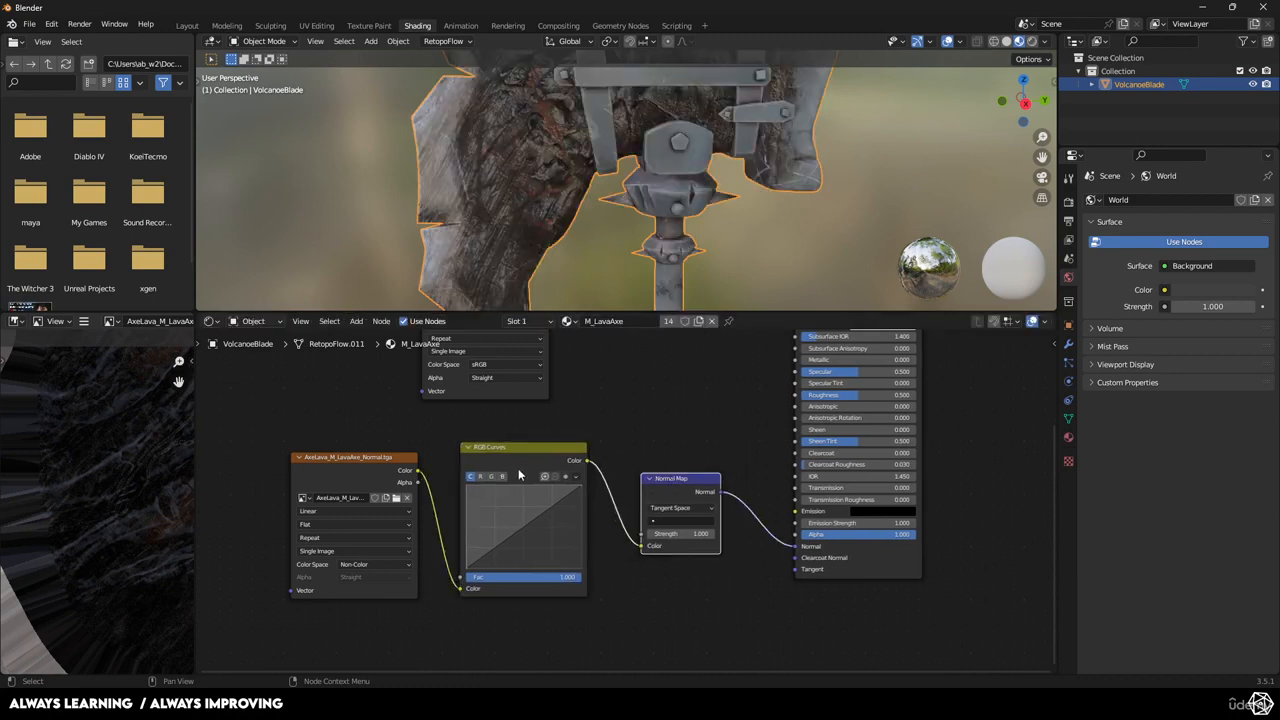
pyautogui.moveTo(515, 465); pyautogui.dragTo(529, 461)
pyautogui.click(372, 458)
pyautogui.click(669, 484)
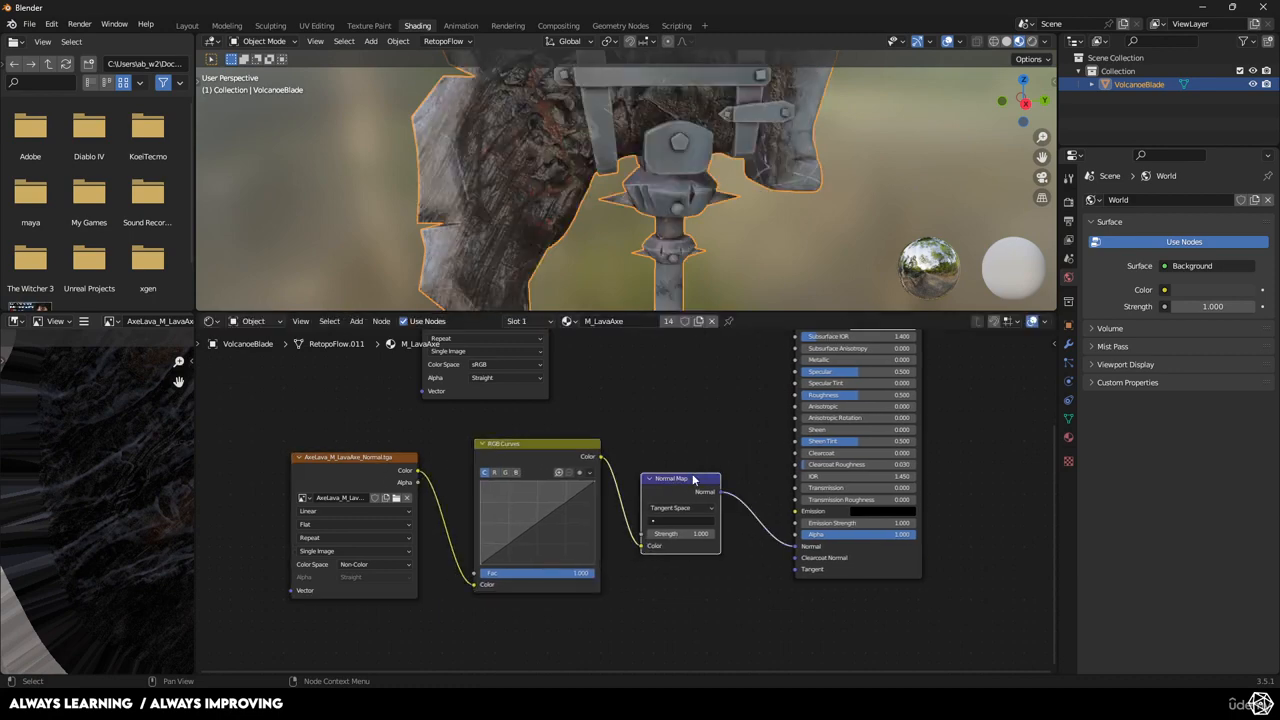
# Invert the green channel in RGB Curves with end points at (0, 1) and (1, 0), and align the node with the normal texture
pyautogui.click(537, 453)
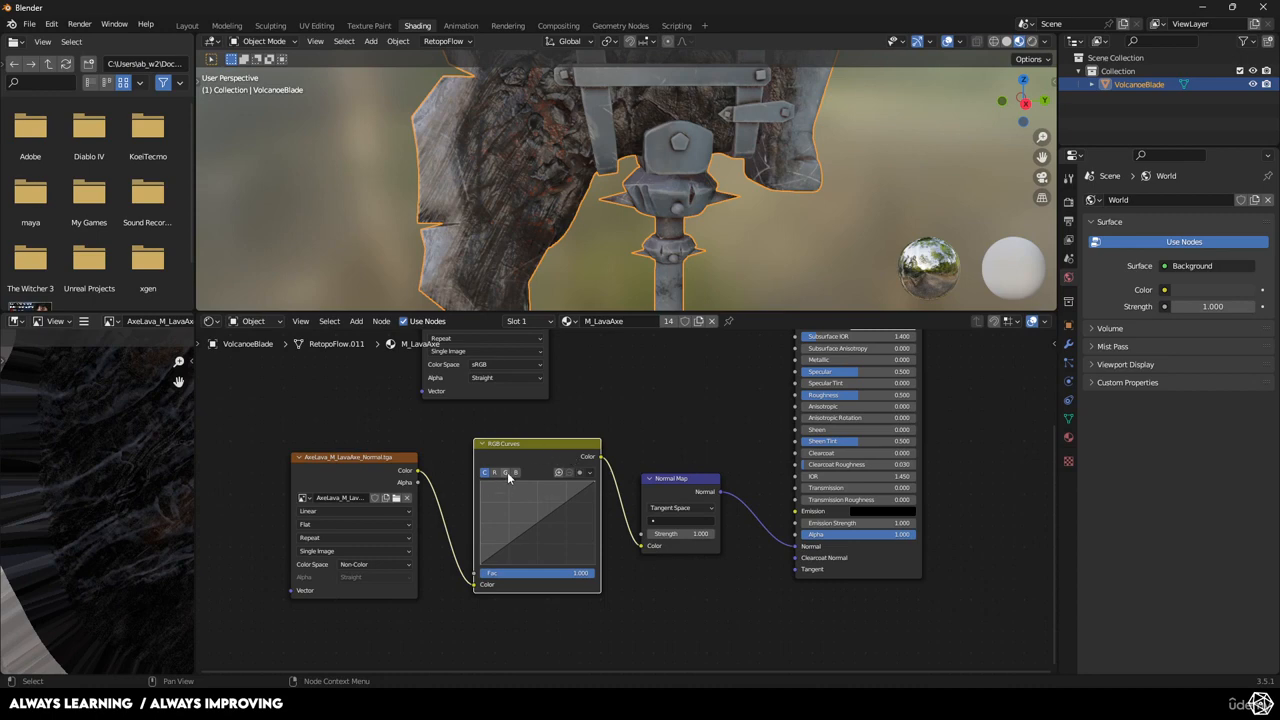
pyautogui.press('g')
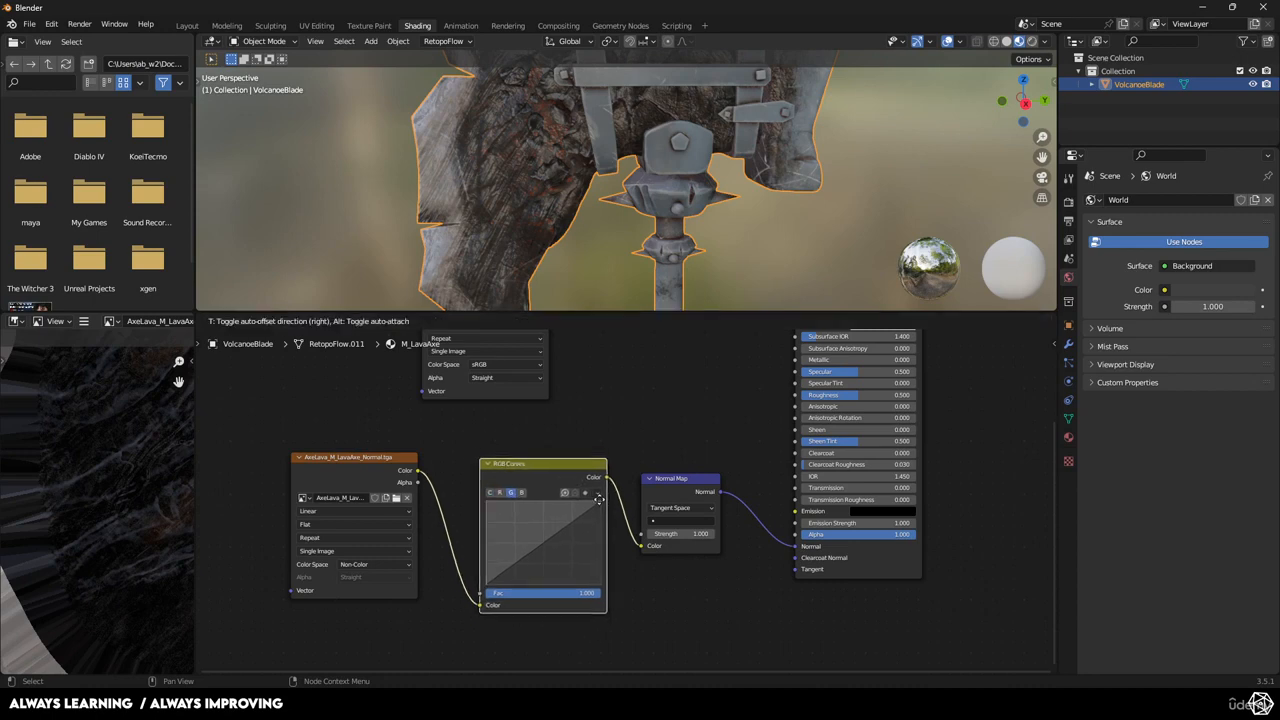
pyautogui.rightClick(599, 499)
pyautogui.moveTo(593, 475); pyautogui.dragTo(593, 557)
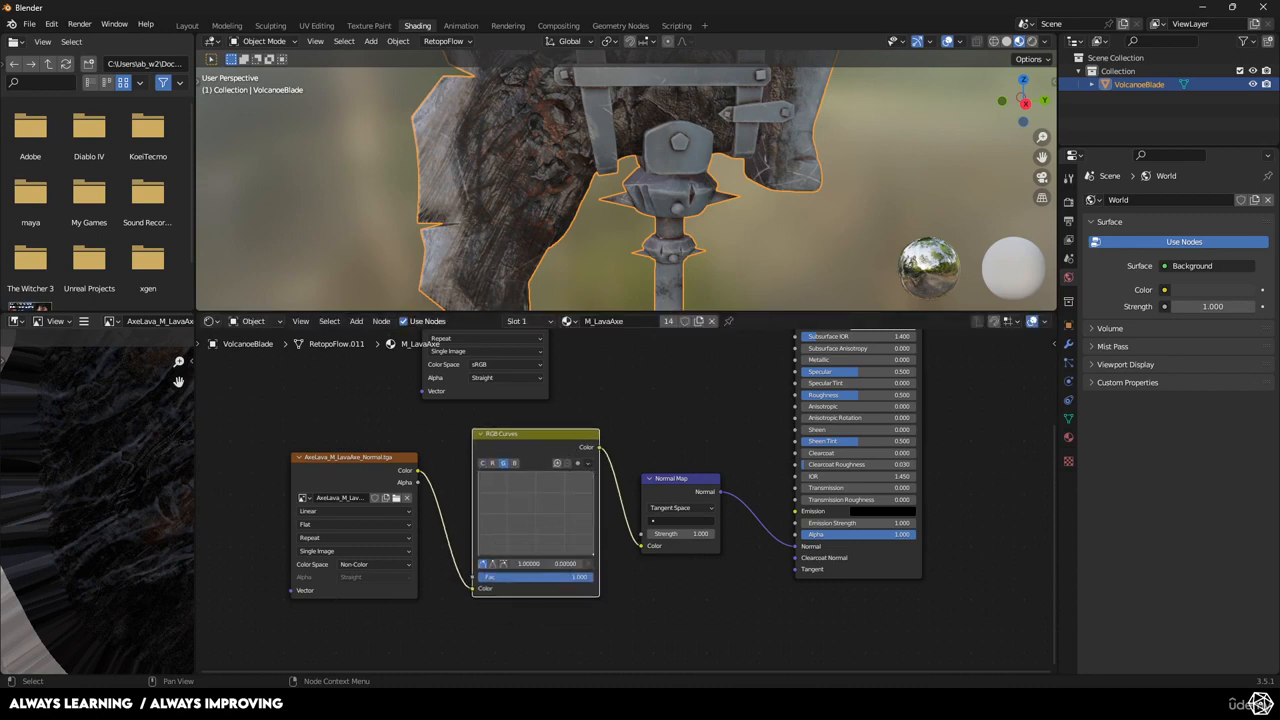
pyautogui.moveTo(481, 560); pyautogui.dragTo(479, 462)
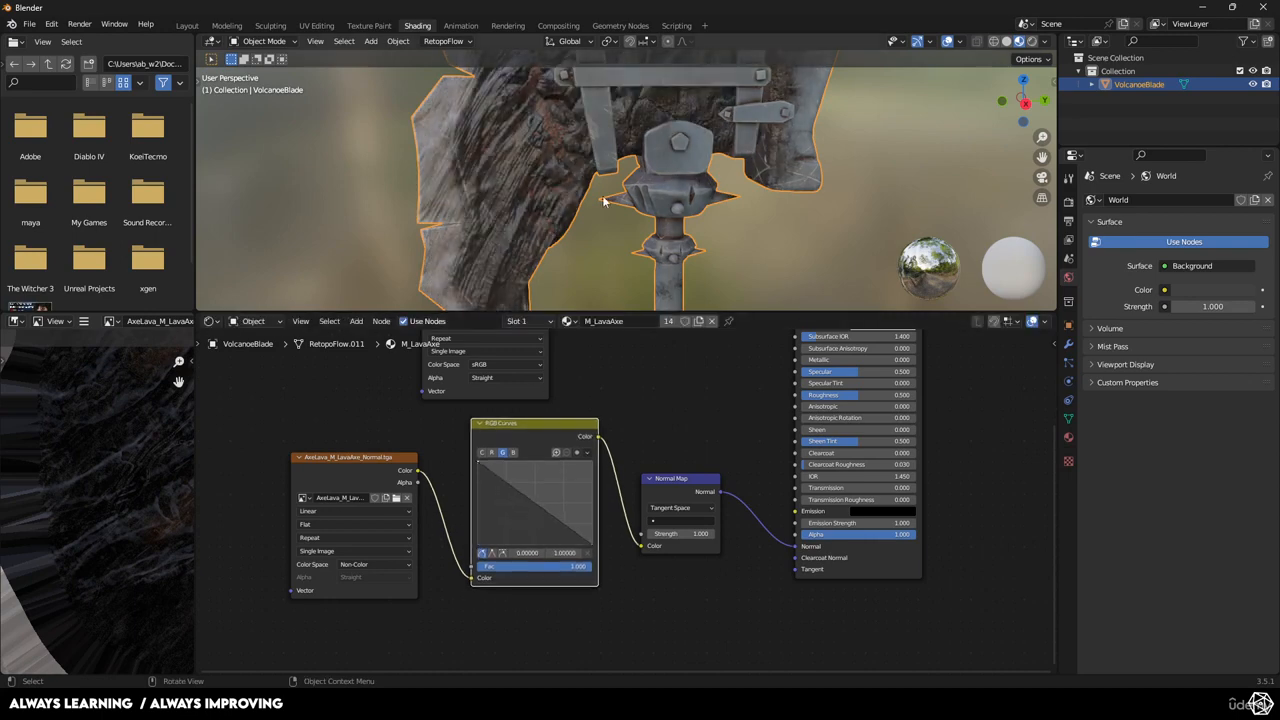
pyautogui.moveTo(603, 201)
pyautogui.mouseDown(button='middle')
pyautogui.moveTo(632, 195)
pyautogui.moveTo(612, 200)
pyautogui.moveTo(625, 173)
pyautogui.moveTo(613, 208)
pyautogui.mouseUp(button='middle')
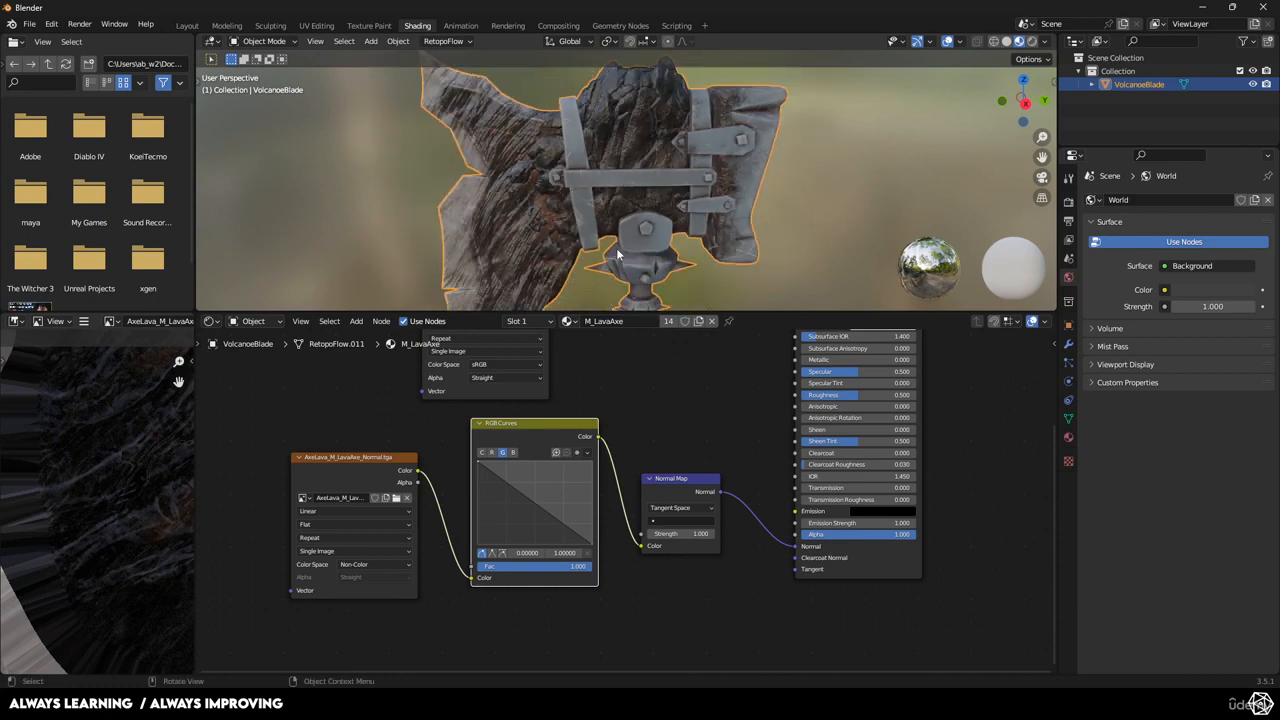
pyautogui.moveTo(516, 424); pyautogui.dragTo(503, 458)
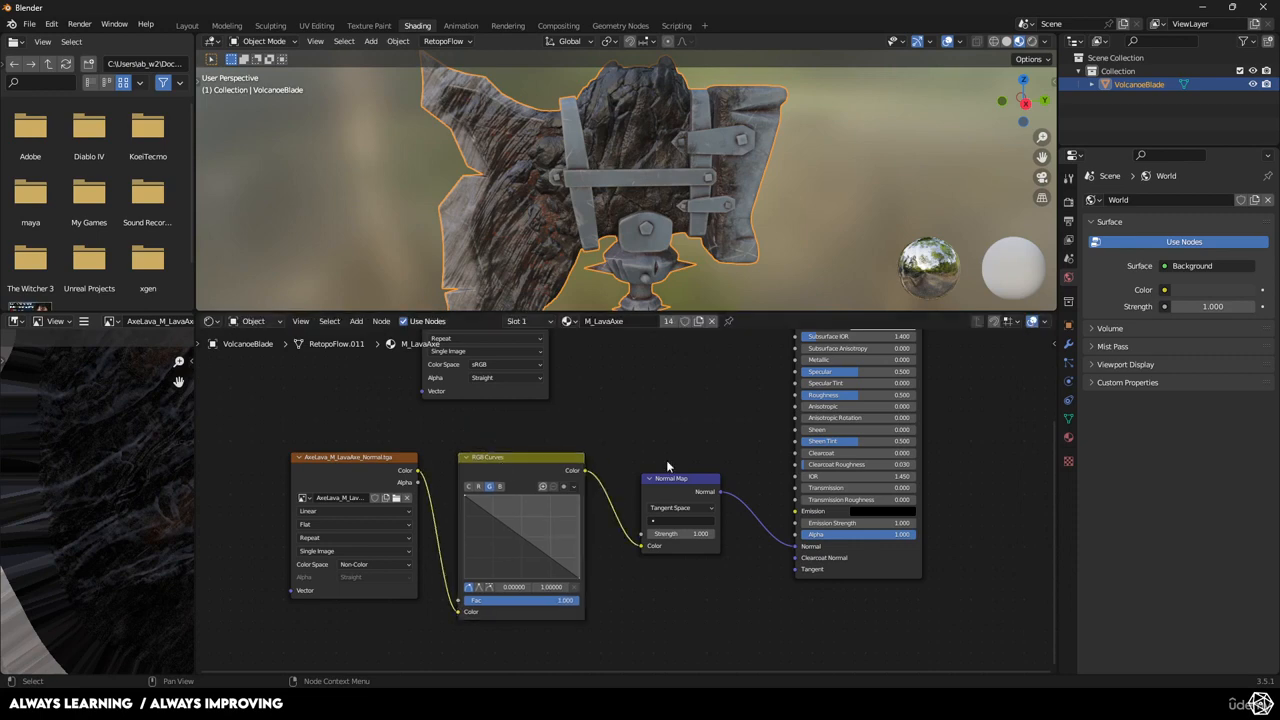
# Move the normal texture, RGB Curves and Normal Map nodes farther down to clear space beneath the base color texture
pyautogui.moveTo(631, 214); pyautogui.dragTo(700, 404, button='middle')
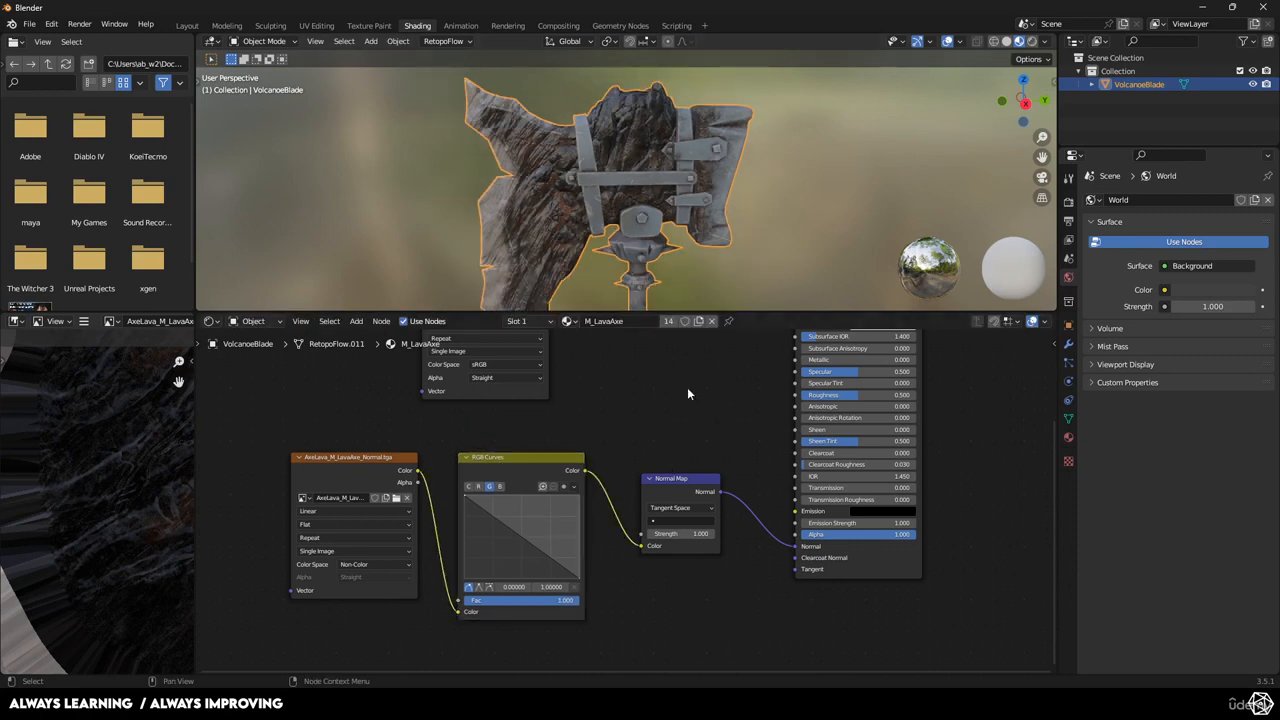
pyautogui.scroll(-4, 687, 393)
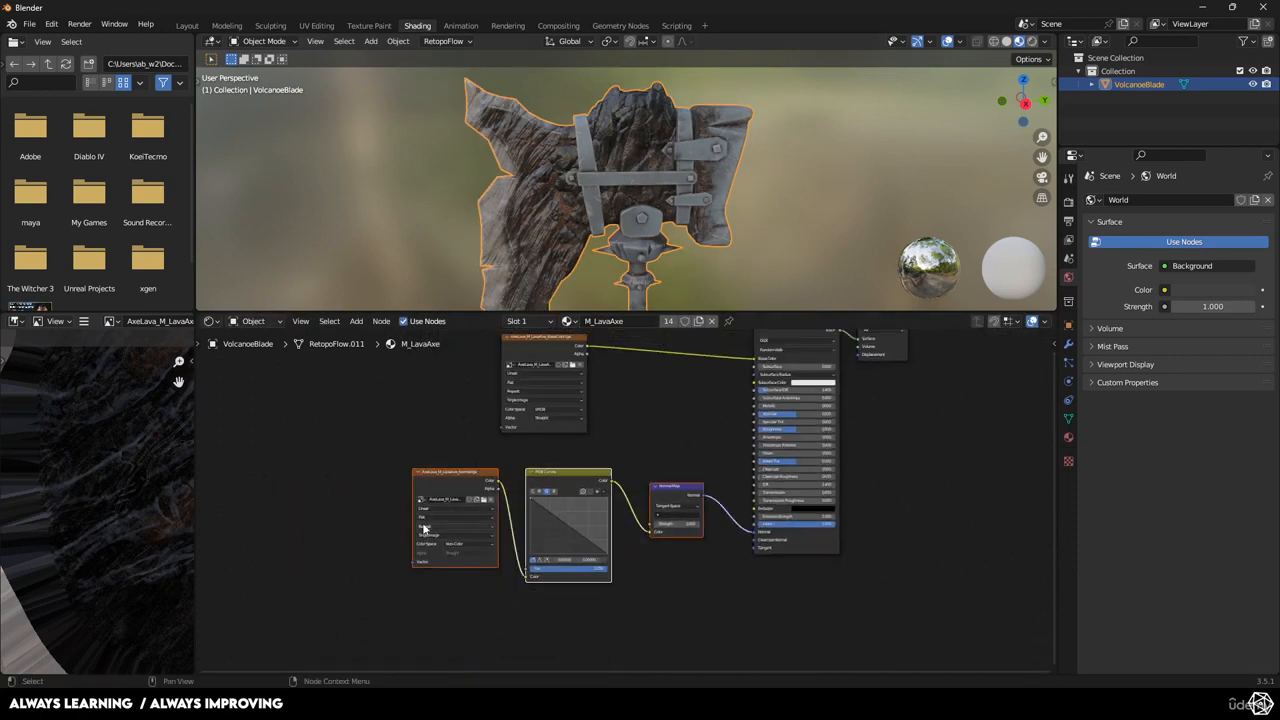
pyautogui.moveTo(439, 489); pyautogui.dragTo(443, 589)
pyautogui.click(465, 512)
# Bring the AxeLava_M_LavaAxe_OcclusionRoughnessMetallic texture from the Bakes folder into the node graph, between the base color and normal textures
pyautogui.click(607, 707)
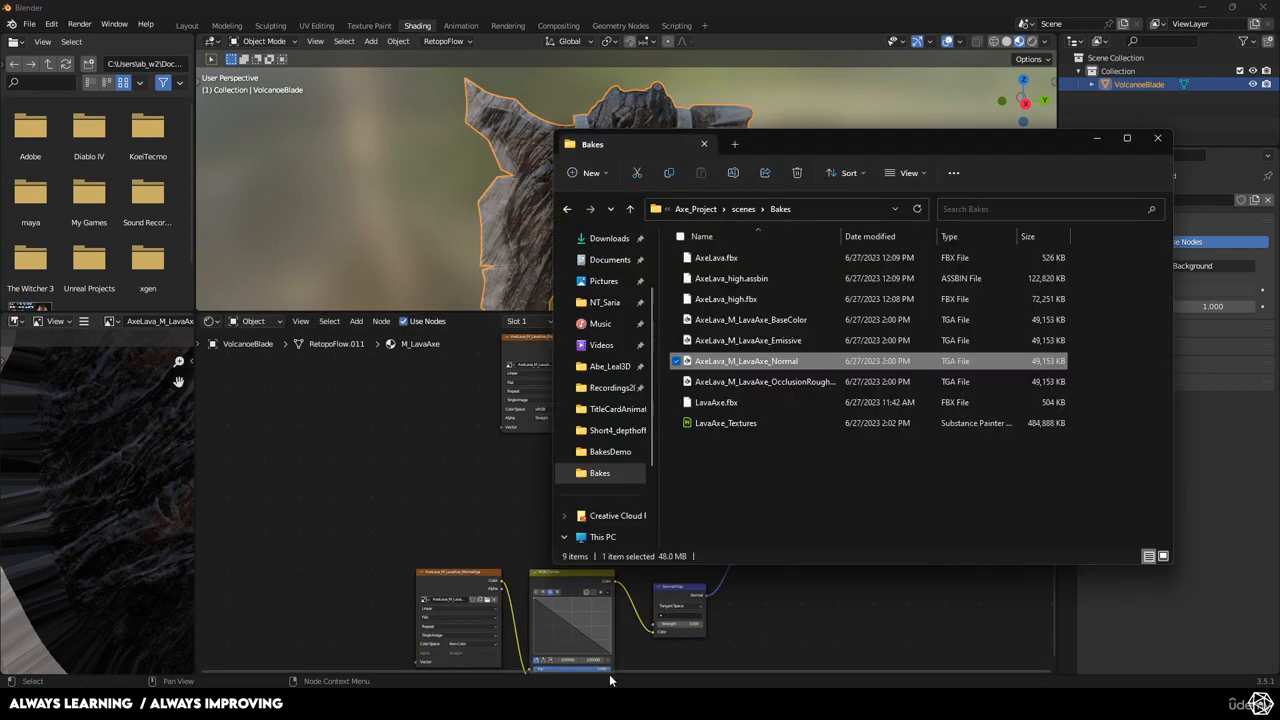
pyautogui.moveTo(745, 381); pyautogui.dragTo(536, 450)
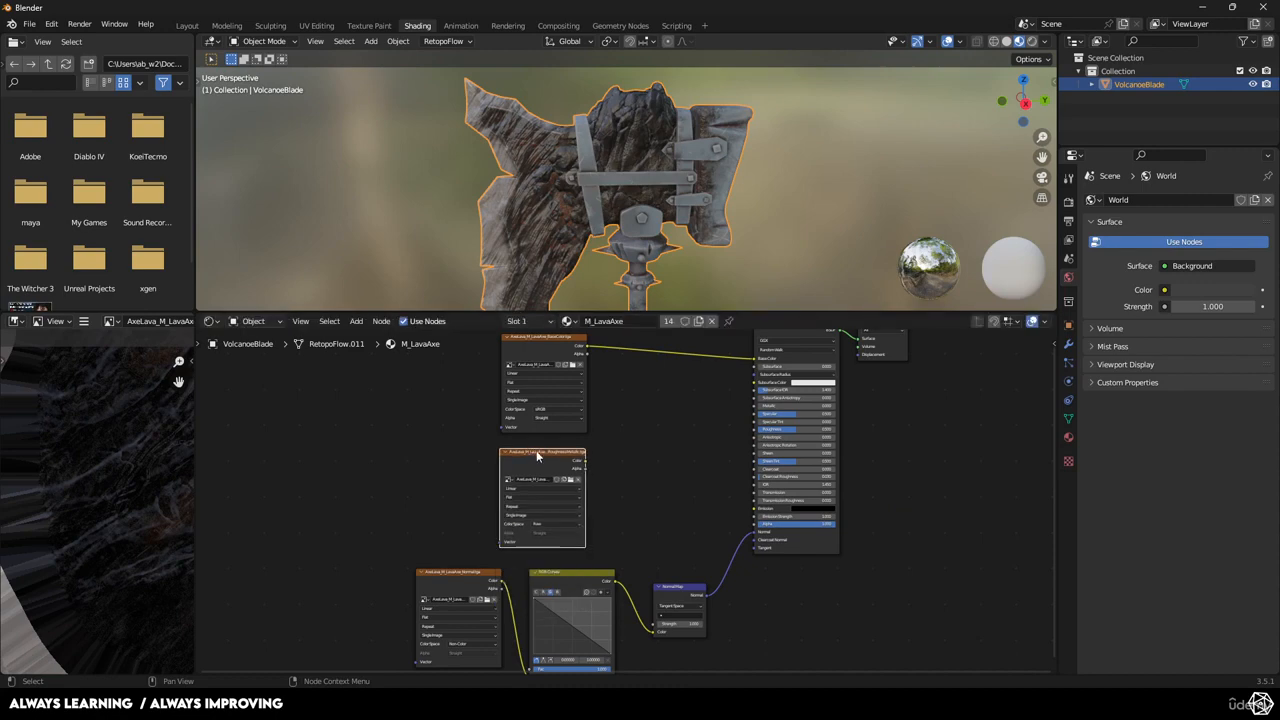
pyautogui.scroll(2, 536, 450)
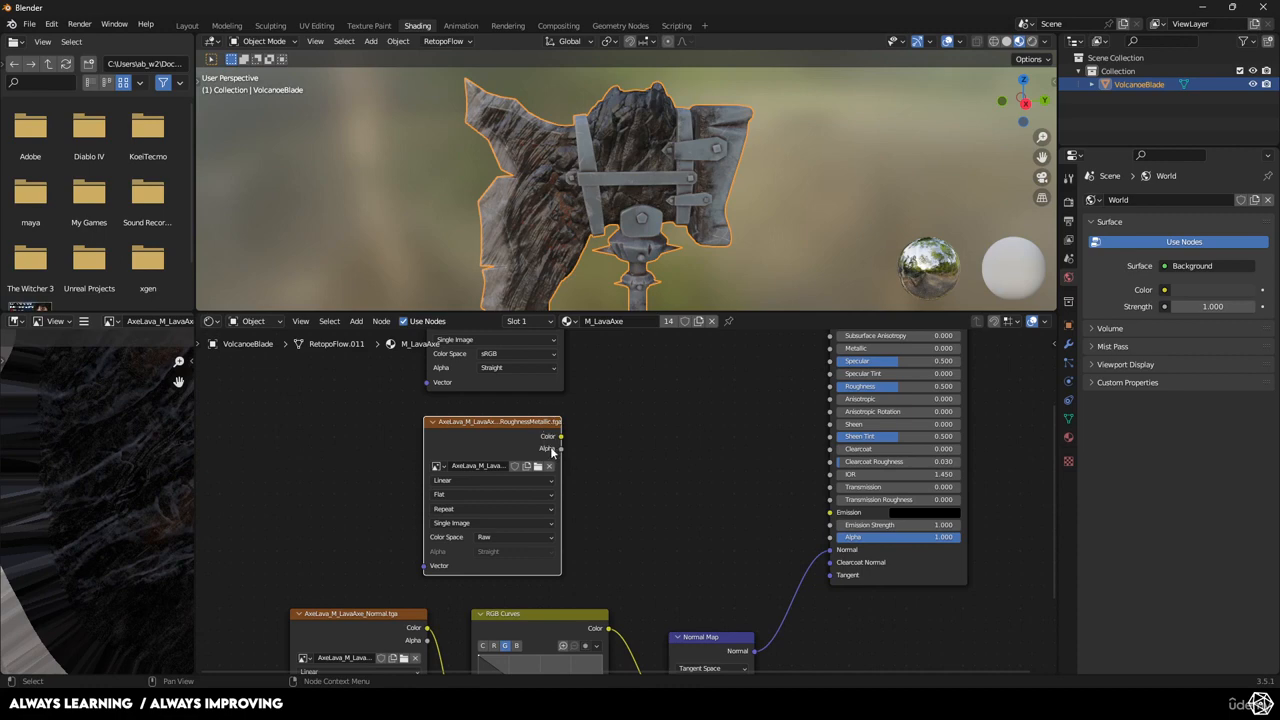
# Add a Separate Color node and connect the OcclusionRoughnessMetallic texture's Color output to its Color input
pyautogui.moveTo(560, 448); pyautogui.dragTo(597, 436)
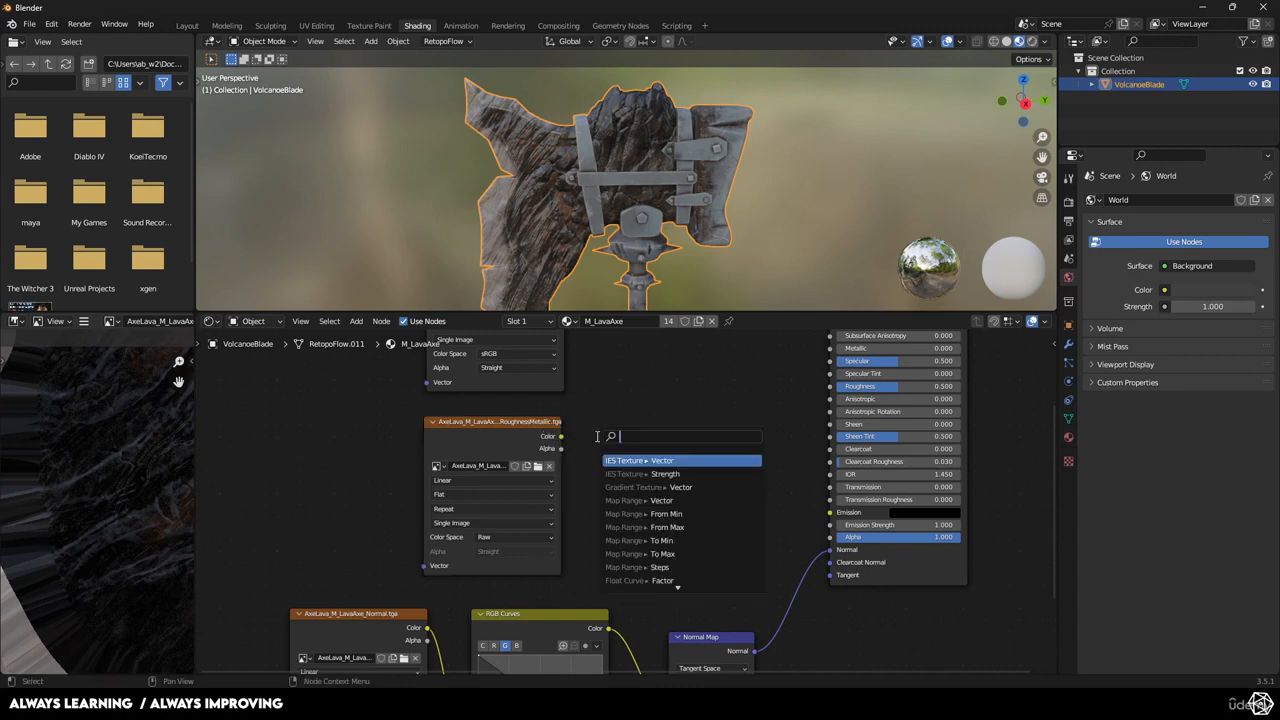
pyautogui.write('rgb')
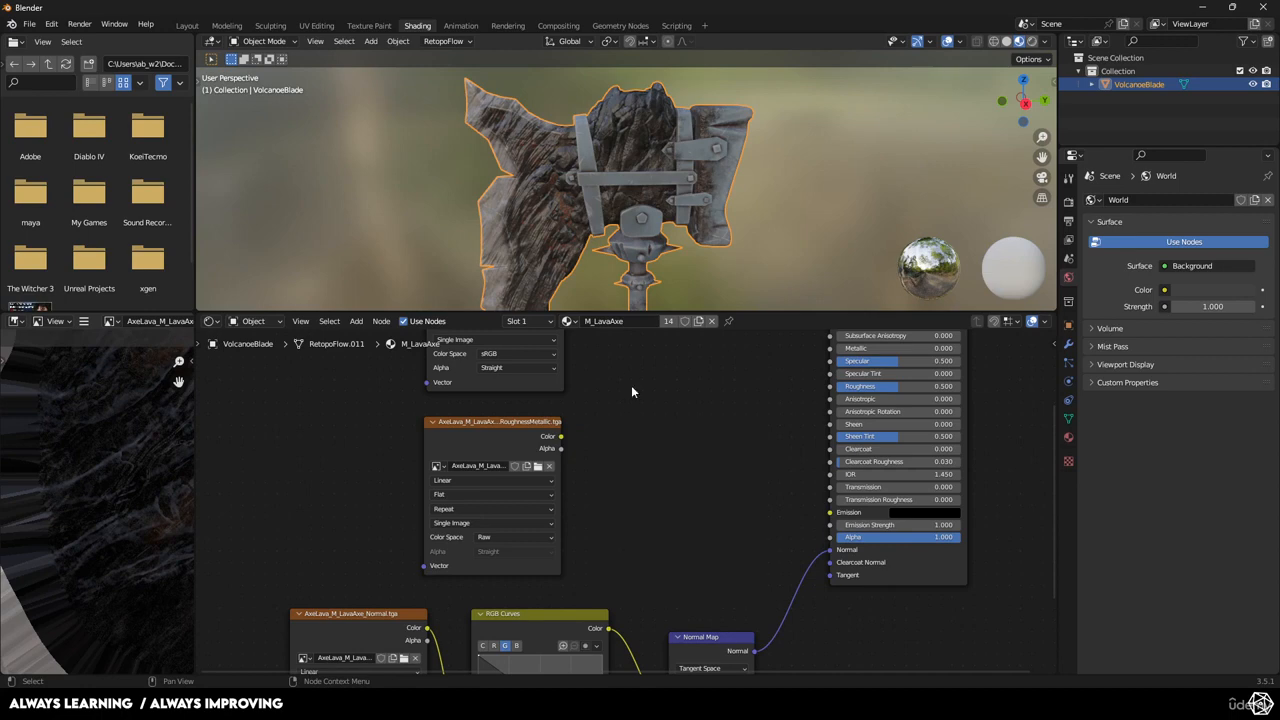
pyautogui.hotkey('shift', 'a')
pyautogui.click(630, 443)
pyautogui.write('sp')
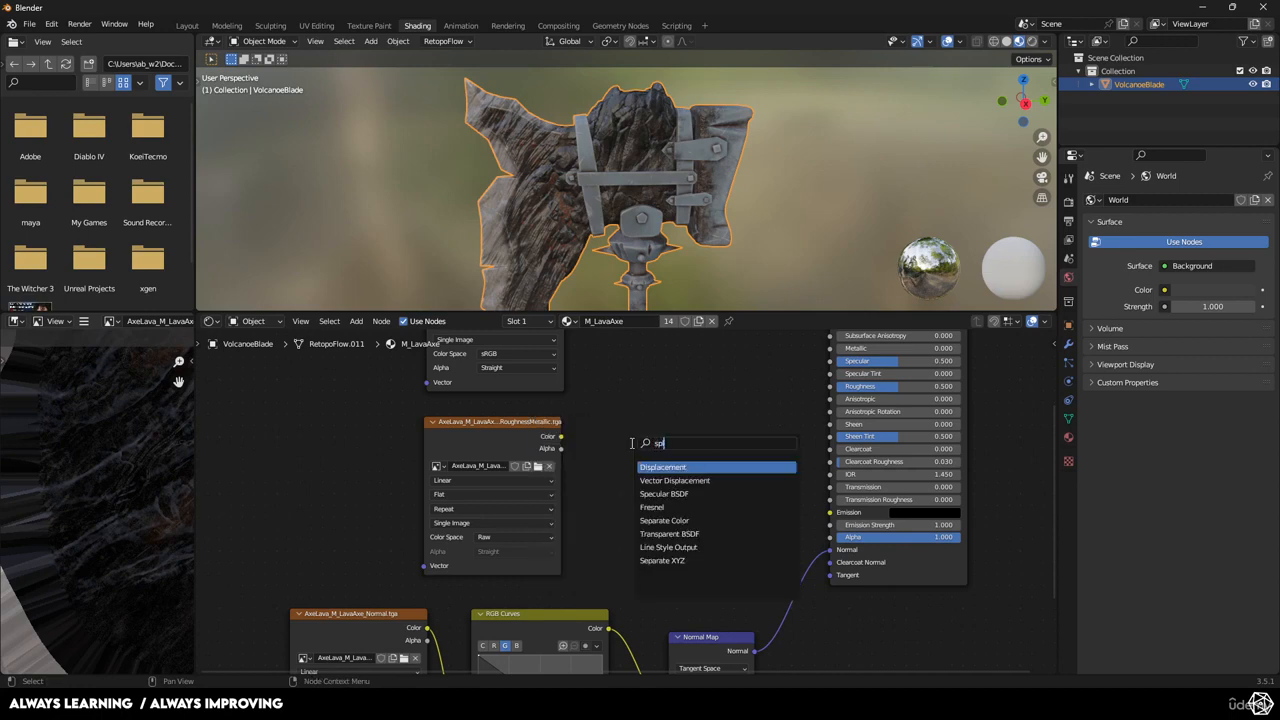
pyautogui.press('BackSpace')
pyautogui.press('BackSpace')
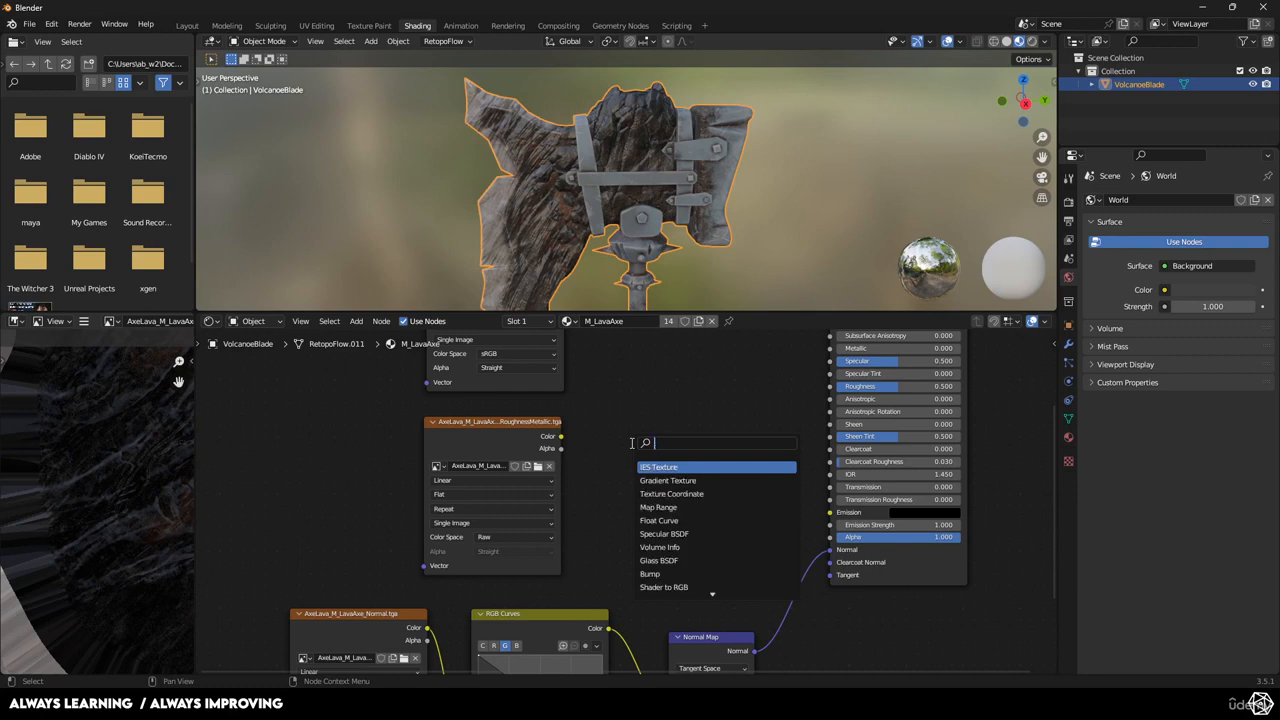
pyautogui.write('rgb')
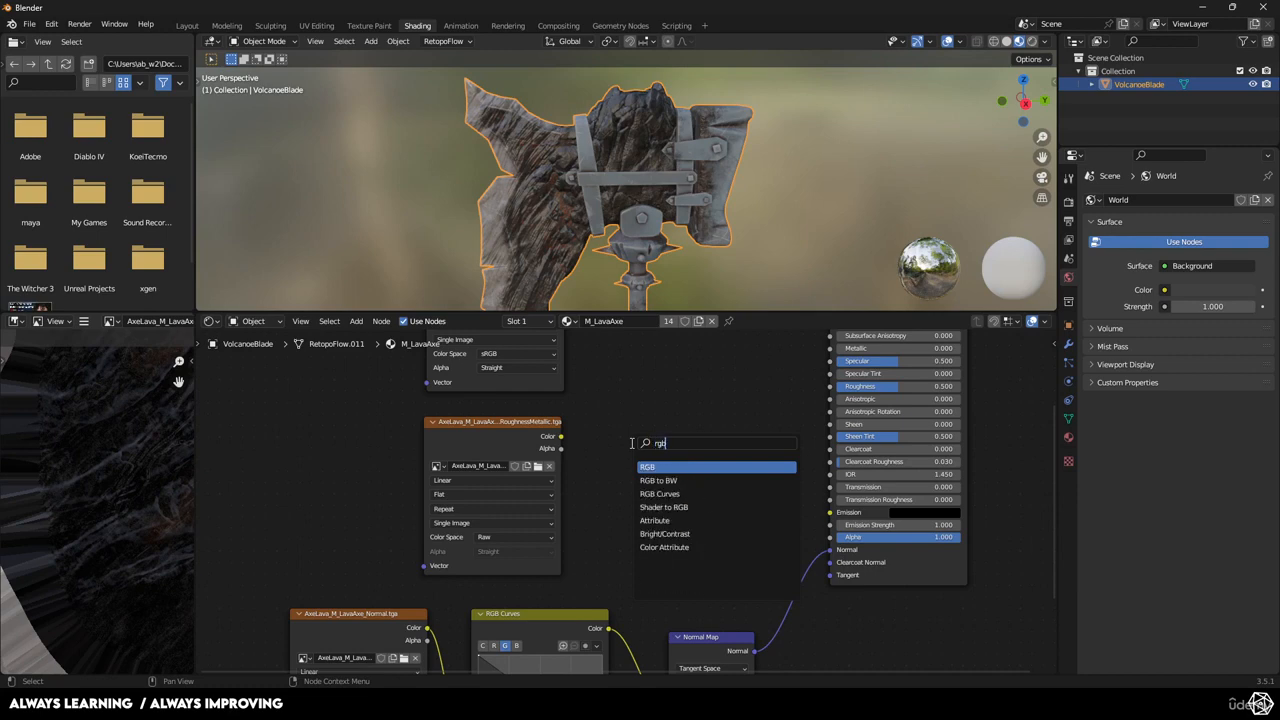
pyautogui.press('BackSpace')
pyautogui.press('BackSpace')
pyautogui.press('BackSpace')
pyautogui.write('separa')
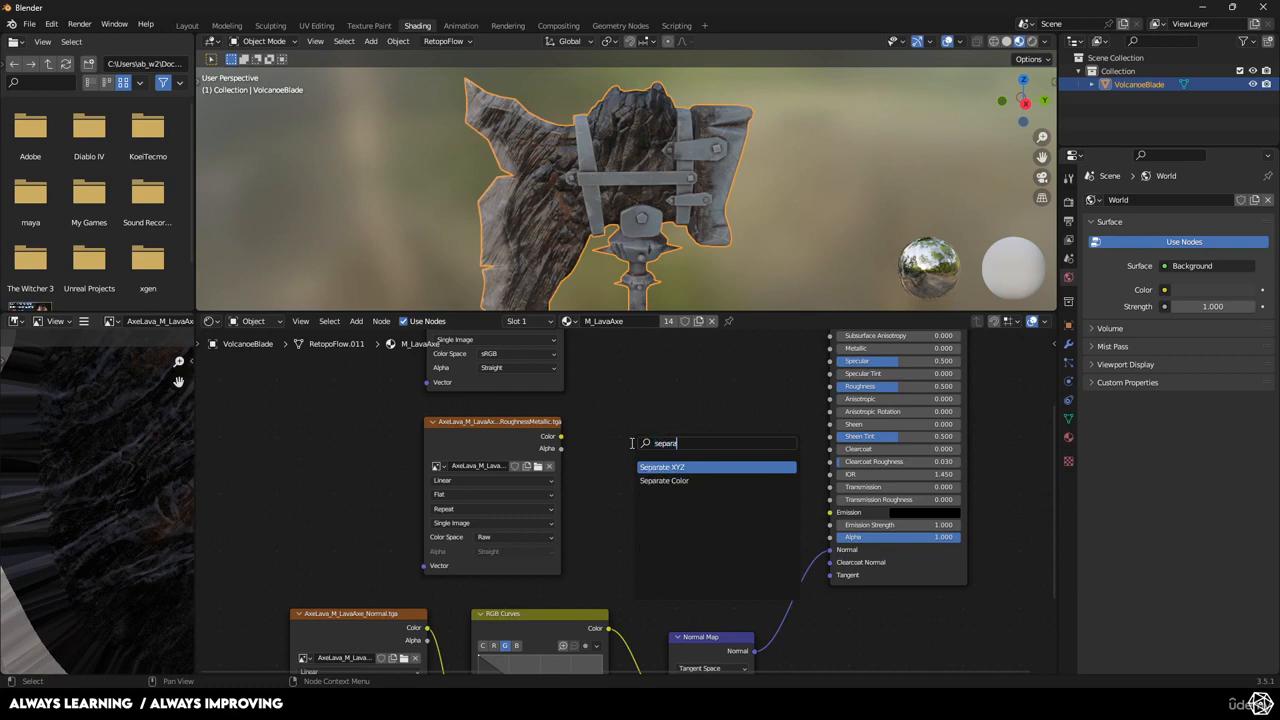
pyautogui.press('Down')
pyautogui.press('Return')
pyautogui.click(610, 433)
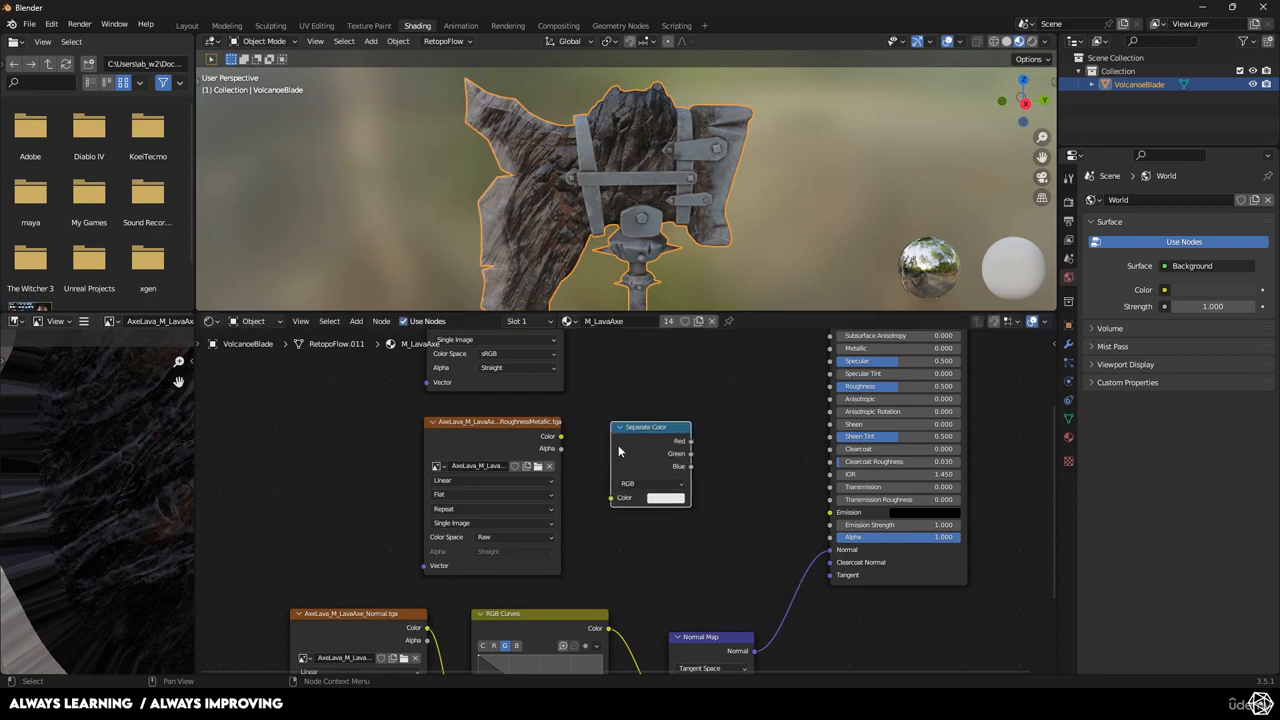
pyautogui.moveTo(561, 436); pyautogui.dragTo(612, 498)
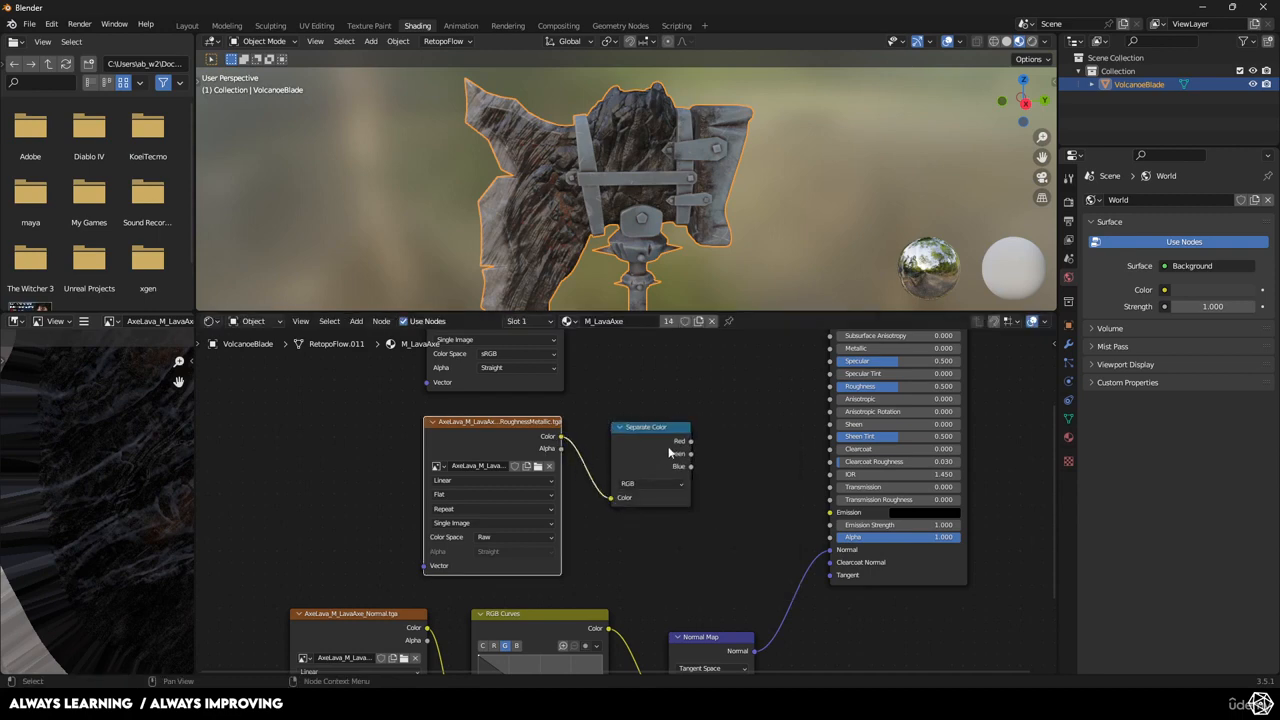
# Add a Mix Color node beside the base color texture, with the texture's Color output connected to input A
pyautogui.moveTo(711, 451); pyautogui.dragTo(650, 517, button='middle')
pyautogui.scroll(-1, 646, 530)
pyautogui.click(611, 543)
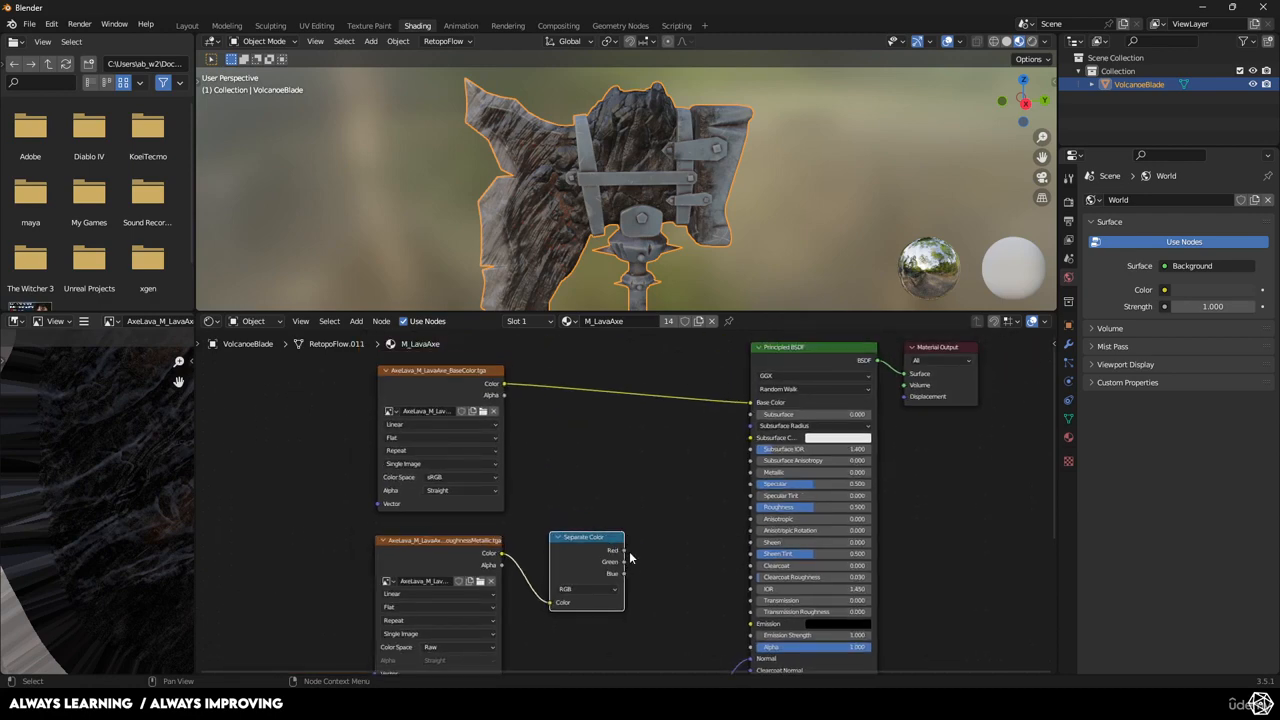
pyautogui.click(452, 382)
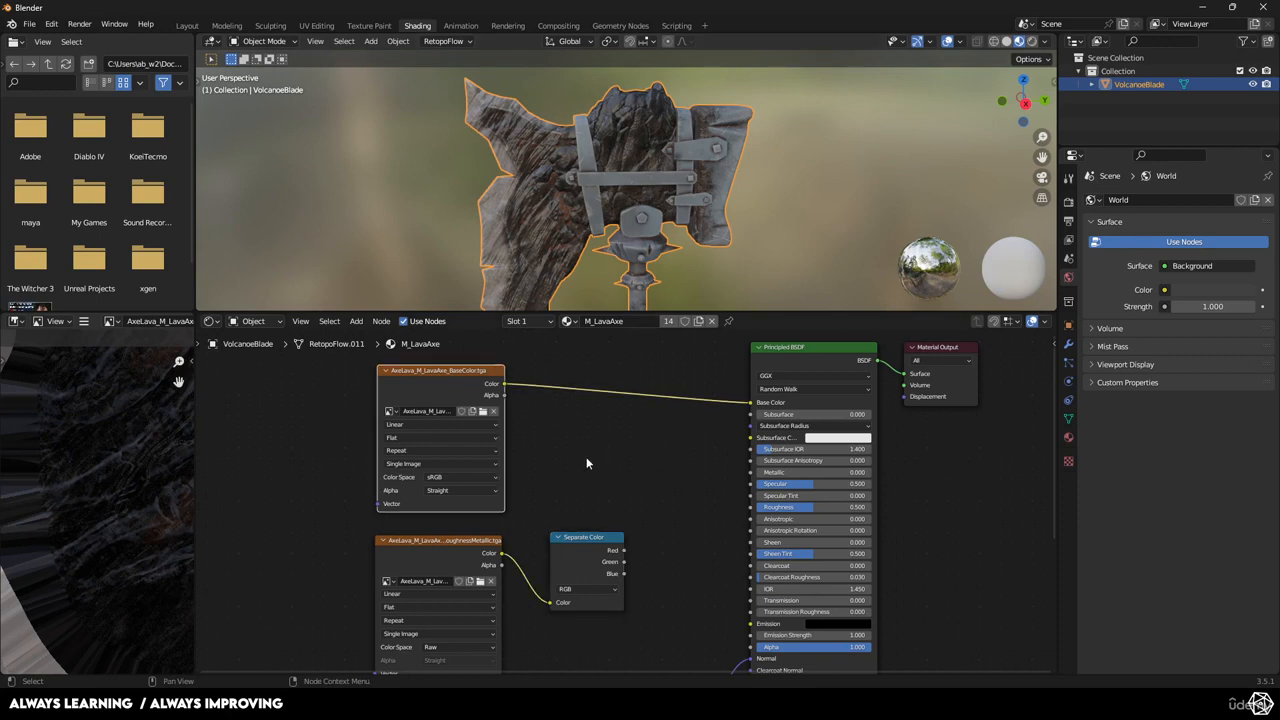
pyautogui.moveTo(586, 458); pyautogui.dragTo(605, 465, button='middle')
pyautogui.moveTo(522, 391); pyautogui.dragTo(588, 420)
pyautogui.write('colo')
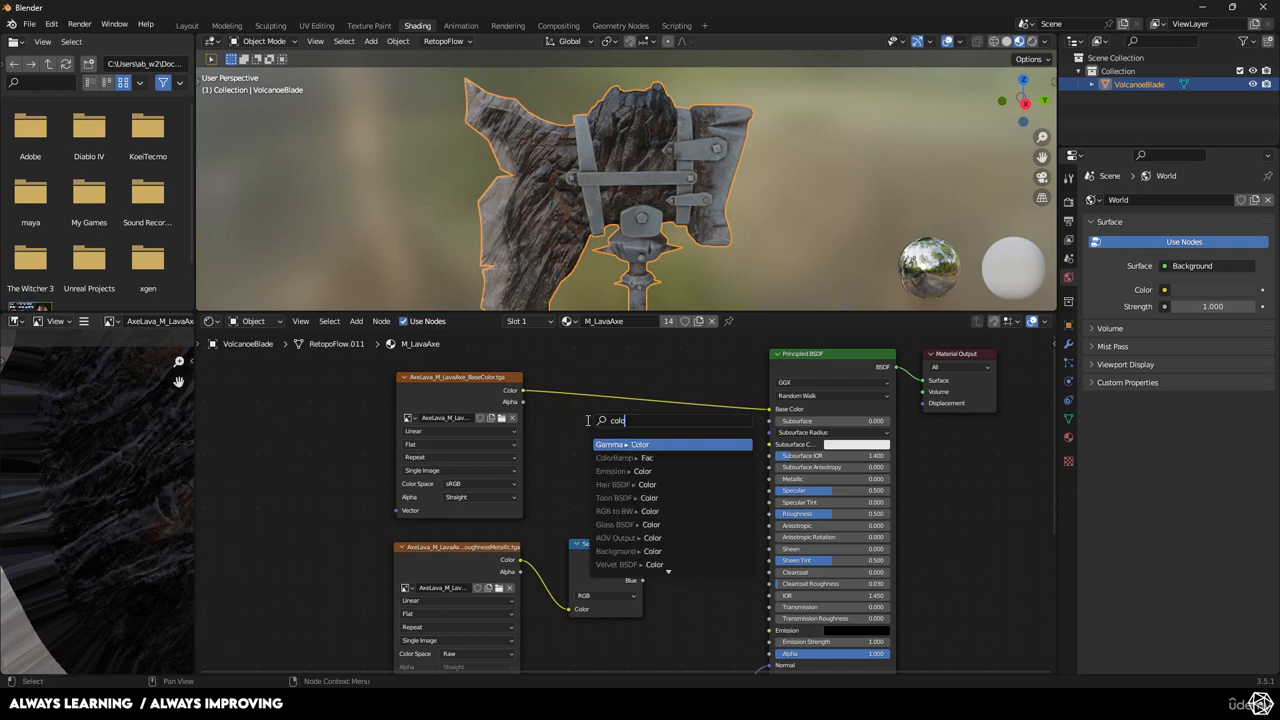
pyautogui.write('r')
pyautogui.press('BackSpace')
pyautogui.press('BackSpace')
pyautogui.press('BackSpace')
pyautogui.press('BackSpace')
pyautogui.press('BackSpace')
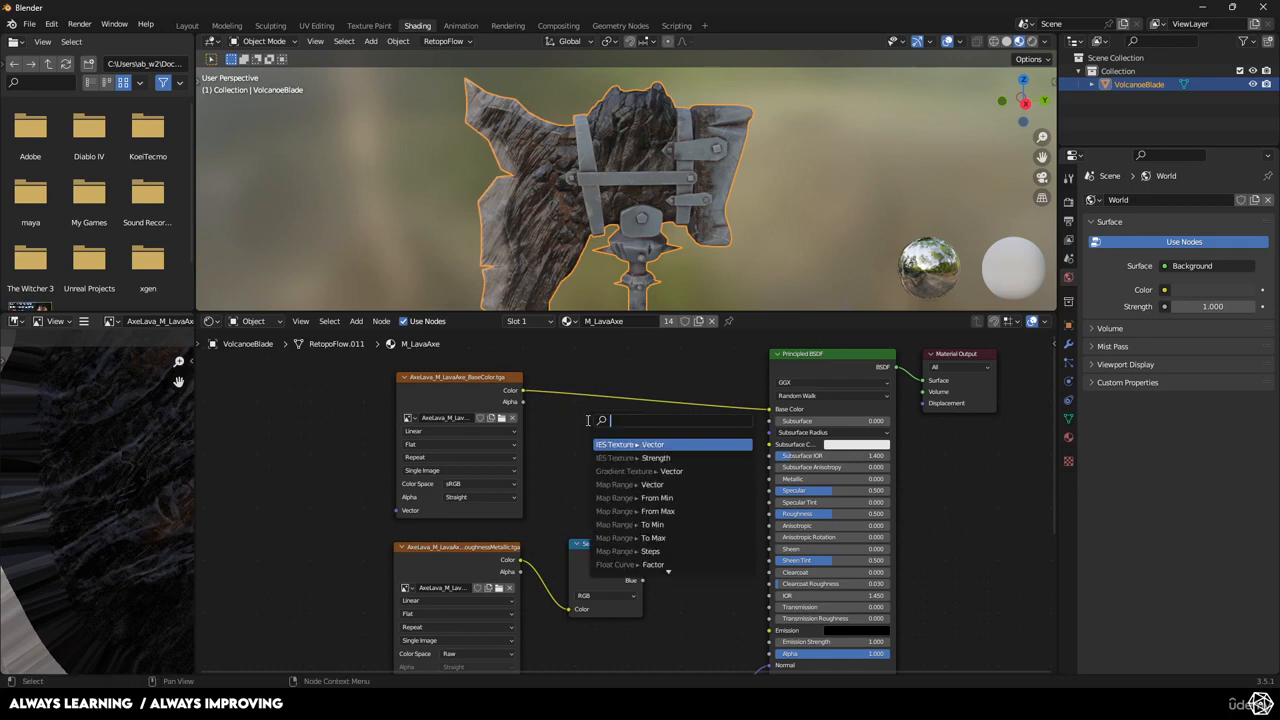
pyautogui.write('mix c')
pyautogui.press('Return')
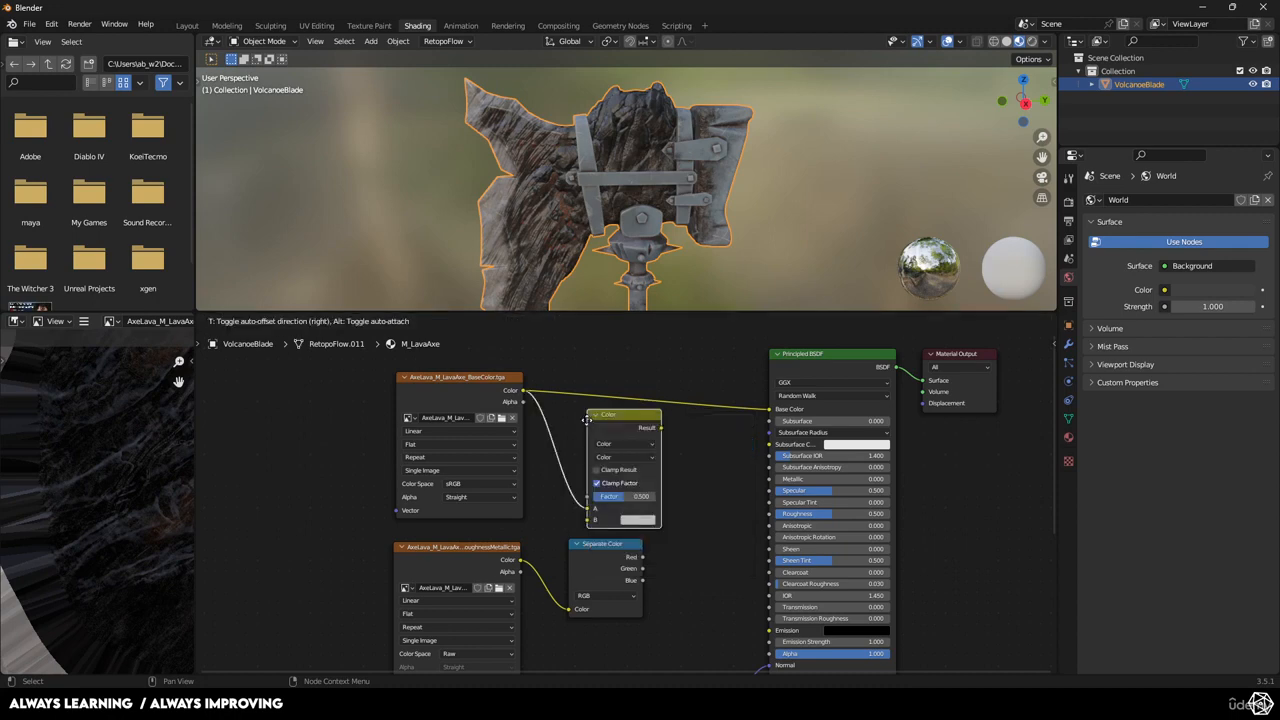
pyautogui.click(584, 397)
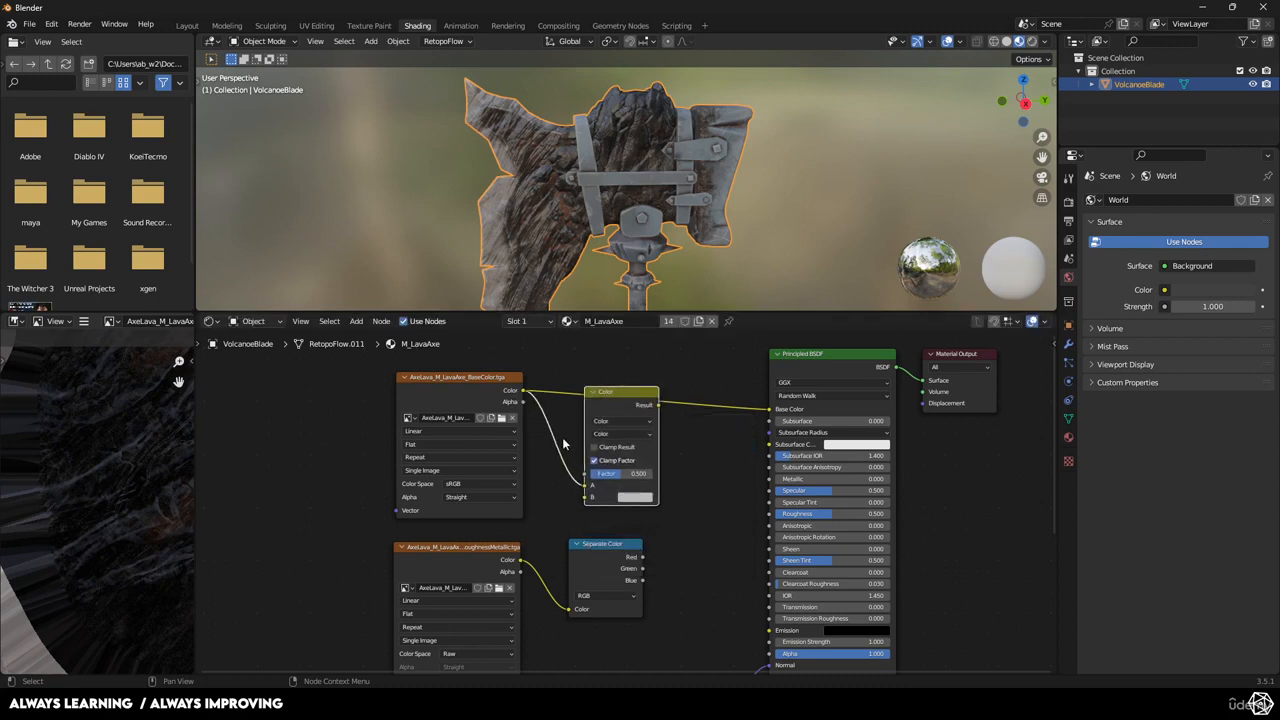
# Multiply the base color by the Separate Color node's Red output in the mix node, and feed the Result into Base Color
pyautogui.moveTo(642, 556); pyautogui.dragTo(584, 499)
pyautogui.click(644, 434)
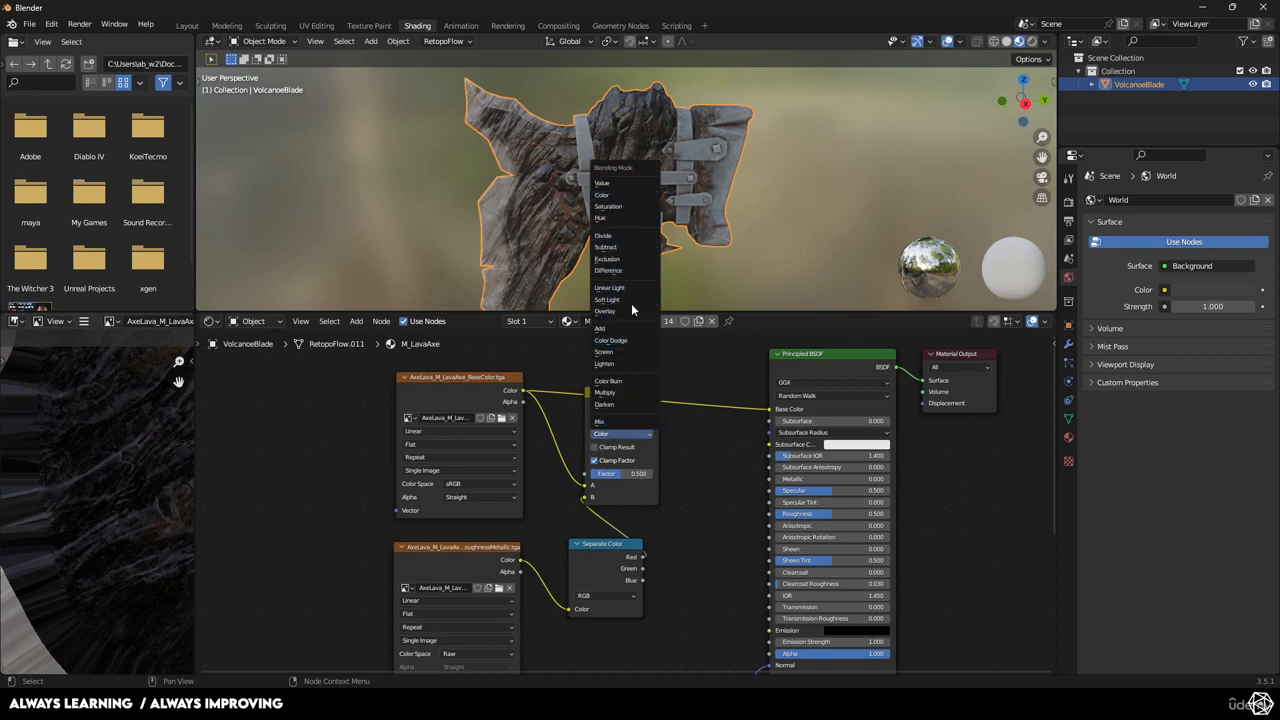
pyautogui.click(626, 393)
pyautogui.moveTo(657, 406); pyautogui.dragTo(771, 409)
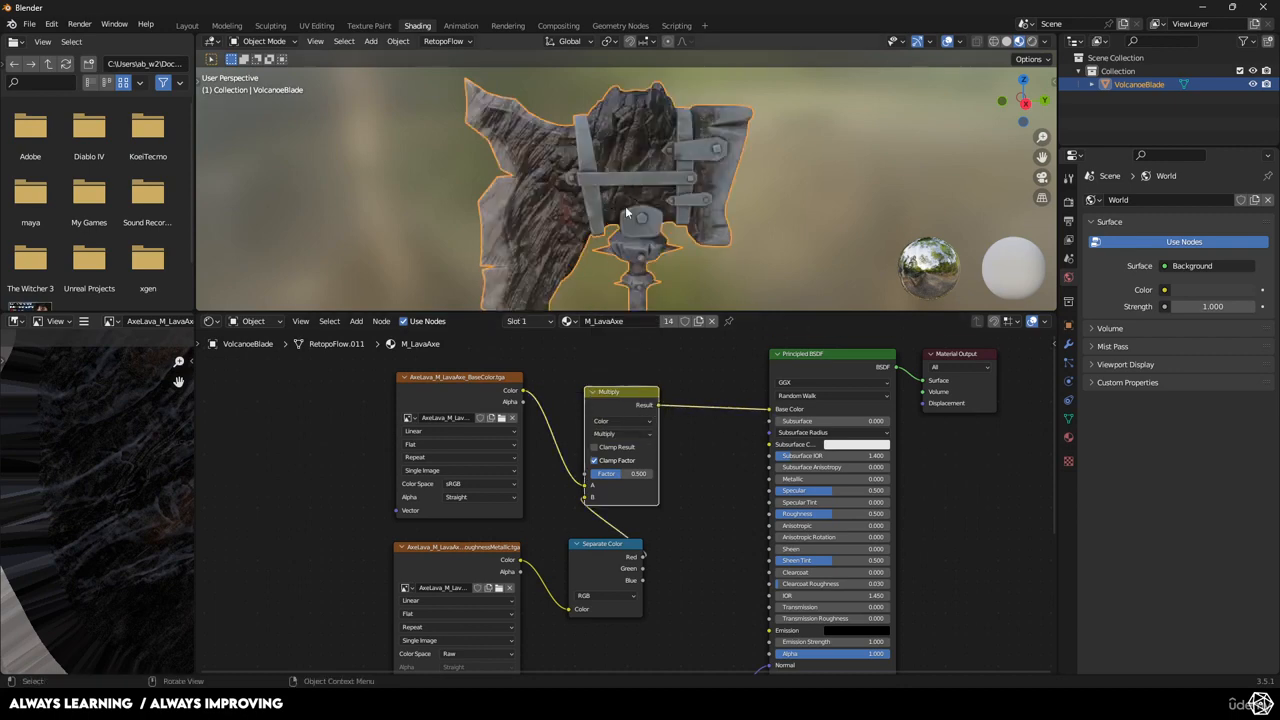
# Space the Multiply and Separate Color nodes apart, and connect Green to Roughness and Blue to Metallic on the Principled BSDF
pyautogui.moveTo(625, 391); pyautogui.dragTo(674, 395)
pyautogui.moveTo(596, 543); pyautogui.dragTo(578, 538)
pyautogui.moveTo(643, 561); pyautogui.dragTo(602, 524, button='middle')
pyautogui.scroll(1, 602, 524)
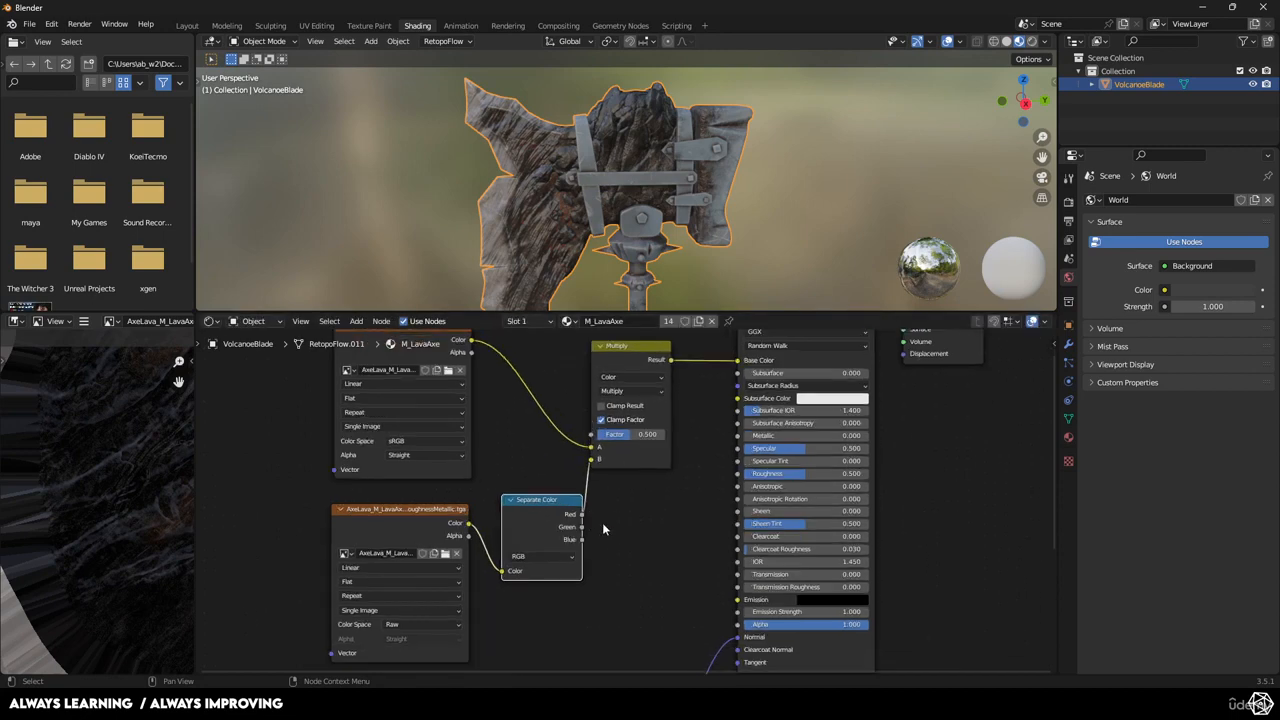
pyautogui.moveTo(581, 528); pyautogui.dragTo(737, 474)
pyautogui.moveTo(581, 540); pyautogui.dragTo(737, 436)
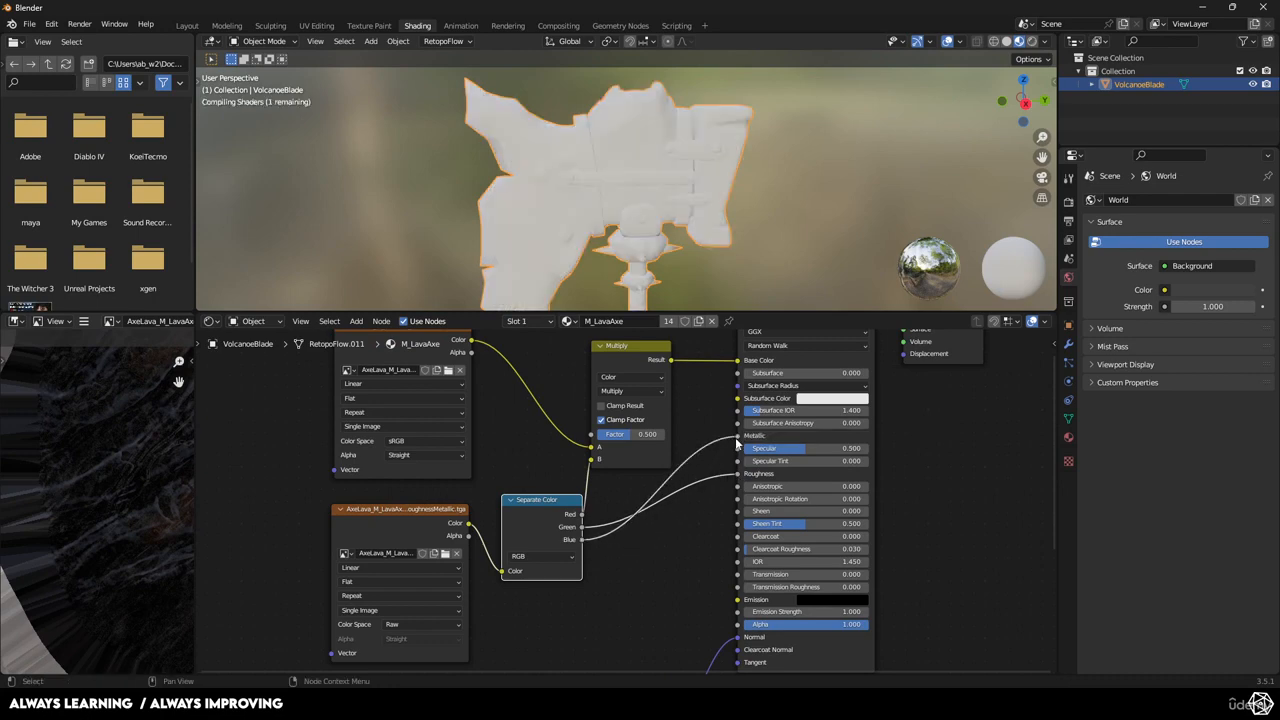
# Enlarge the 3D viewport and examine the axe's material from the blade to the handle
pyautogui.moveTo(677, 250)
pyautogui.mouseDown(button='middle')
pyautogui.moveTo(665, 160)
pyautogui.moveTo(659, 201)
pyautogui.moveTo(715, 186)
pyautogui.moveTo(668, 196)
pyautogui.moveTo(656, 226)
pyautogui.moveTo(600, 215)
pyautogui.moveTo(622, 198)
pyautogui.moveTo(680, 266)
pyautogui.mouseUp(button='middle')
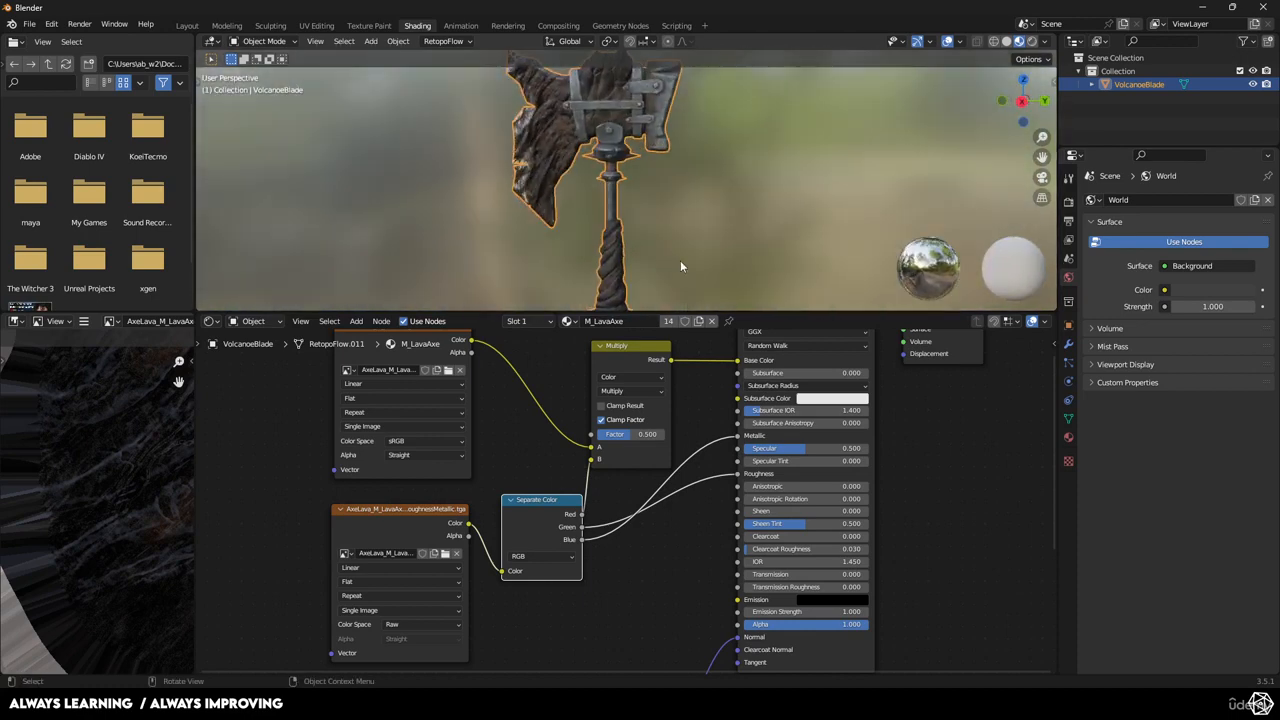
pyautogui.moveTo(688, 311); pyautogui.dragTo(684, 423)
pyautogui.scroll(4, 600, 271)
pyautogui.moveTo(600, 271); pyautogui.dragTo(633, 298, button='middle')
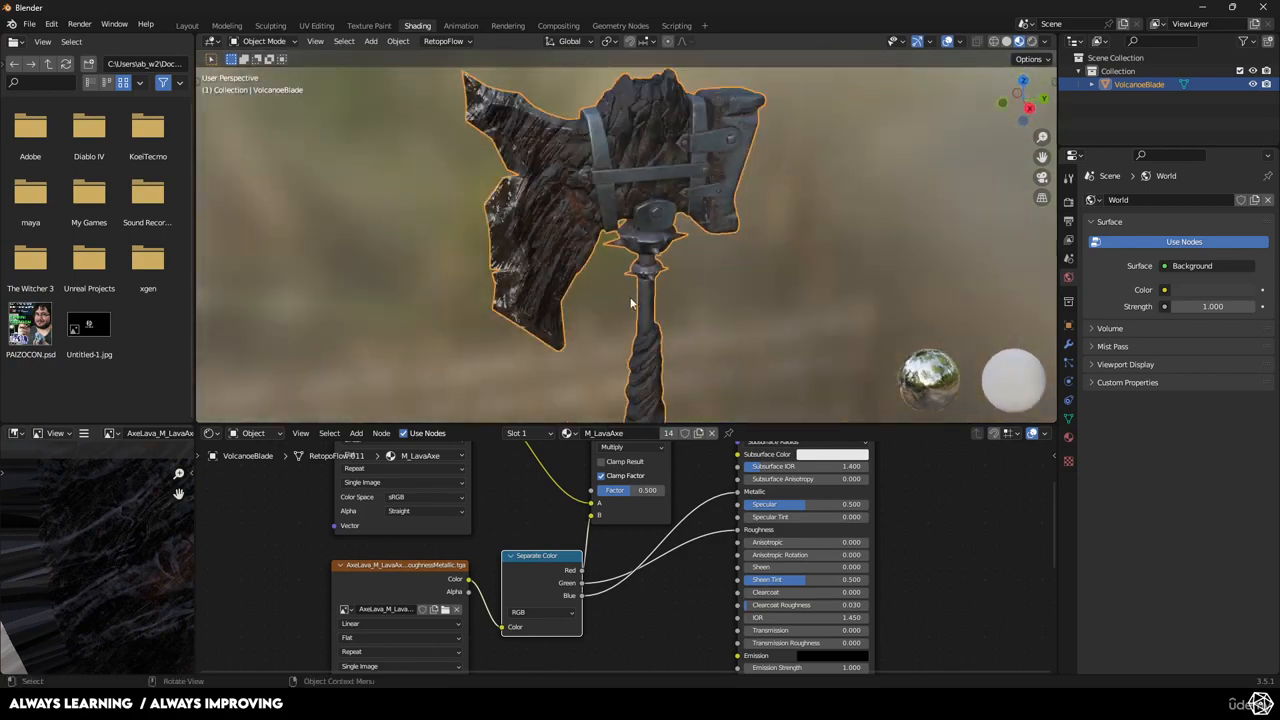
pyautogui.scroll(3, 645, 205)
pyautogui.moveTo(645, 205); pyautogui.dragTo(532, 140, button='middle')
pyautogui.scroll(-5, 601, 266)
pyautogui.moveTo(688, 368); pyautogui.dragTo(618, 271, button='middle')
pyautogui.scroll(-1, 641, 336)
pyautogui.scroll(-7, 614, 510)
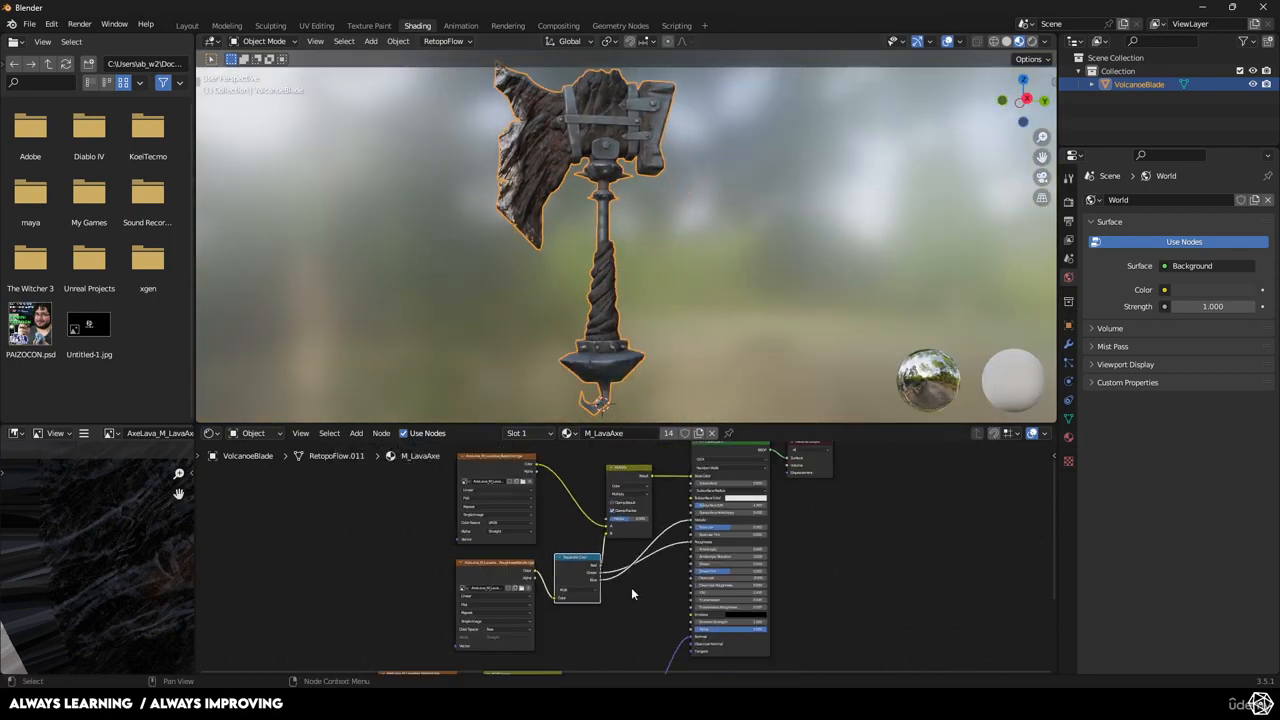
# Bring the AxeLava_M_LavaAxe_Emissive texture from the Bakes folder into the node graph
pyautogui.moveTo(636, 603); pyautogui.dragTo(645, 555, button='middle')
pyautogui.scroll(2, 645, 555)
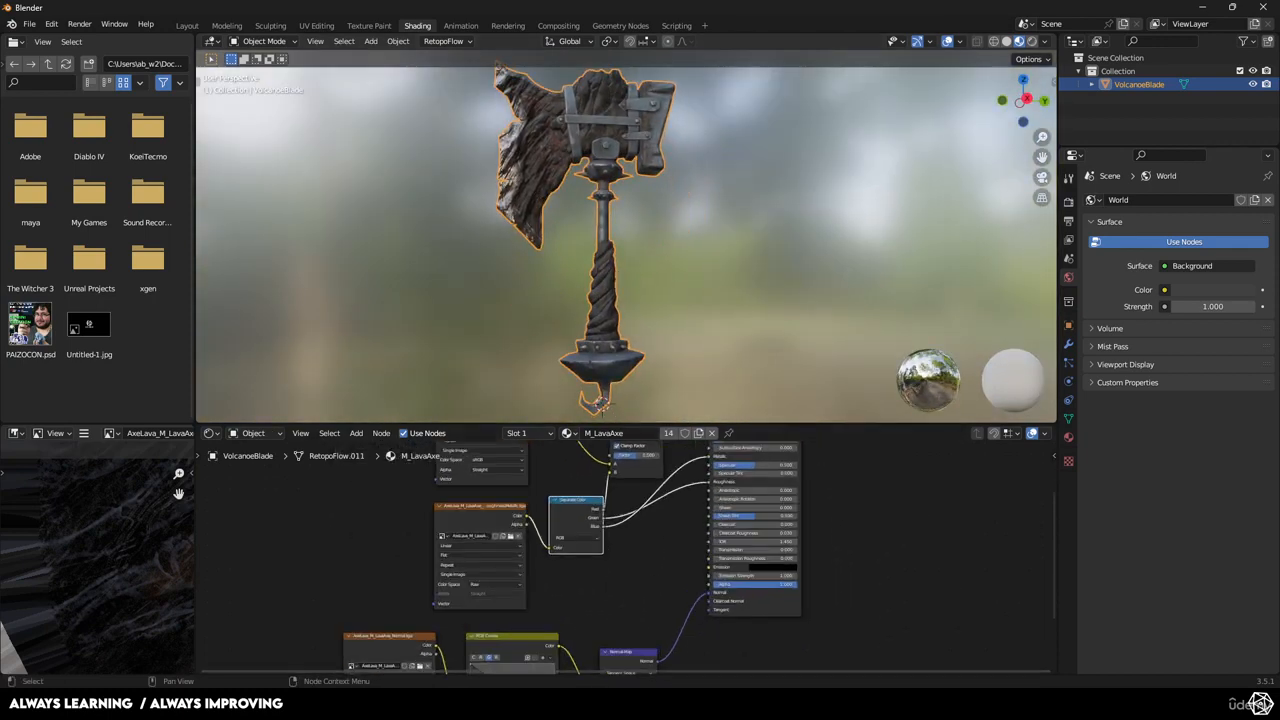
pyautogui.click(611, 703)
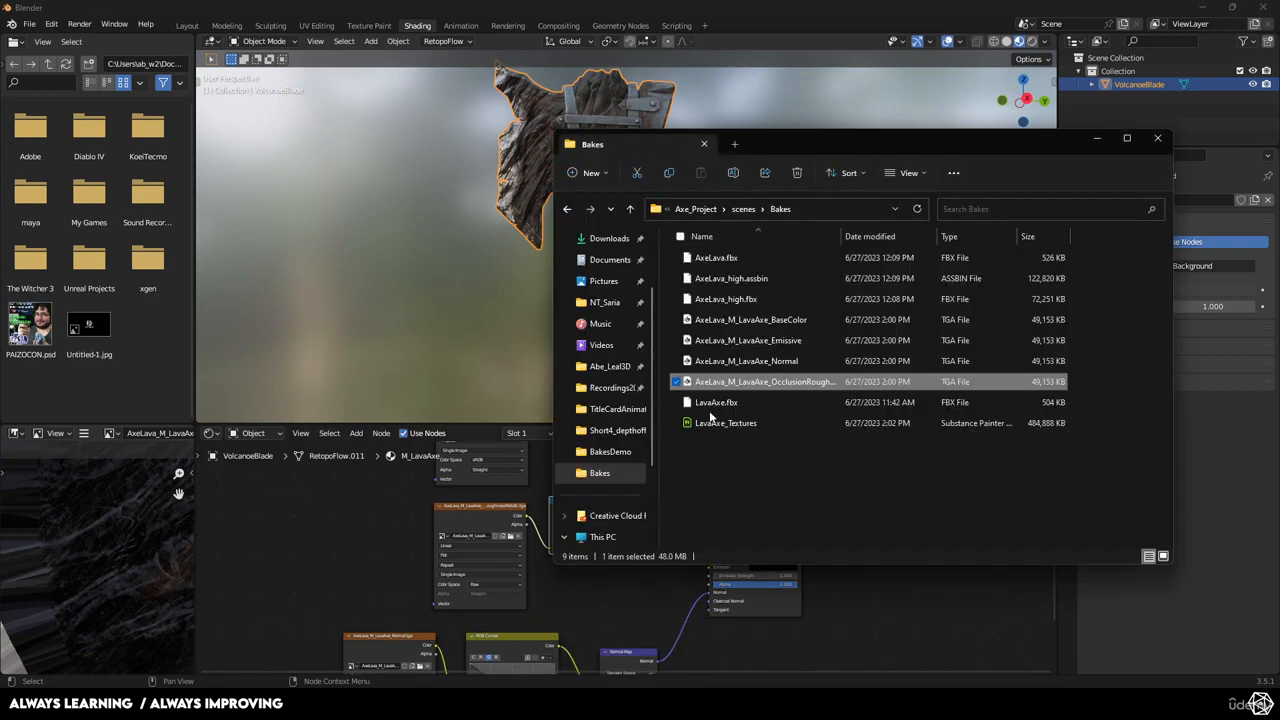
pyautogui.click(748, 343)
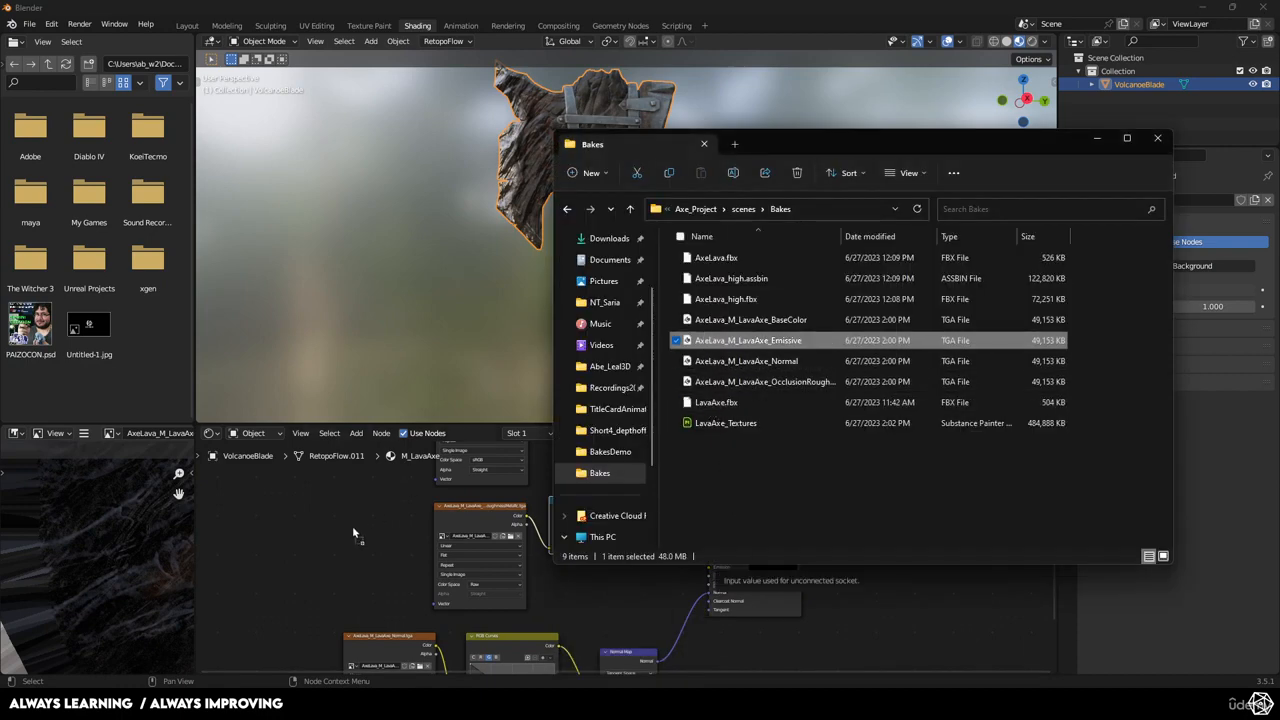
pyautogui.moveTo(353, 534); pyautogui.dragTo(354, 534)
pyautogui.scroll(2, 566, 595)
# Move the base color, OcclusionRoughnessMetallic, Separate Color and Multiply nodes up, and place the emissive texture between them and the normal nodes
pyautogui.click(566, 595)
pyautogui.scroll(-5, 570, 592)
pyautogui.moveTo(571, 585); pyautogui.dragTo(585, 649, button='middle')
pyautogui.moveTo(643, 472); pyautogui.dragTo(541, 664)
pyautogui.press('g')
pyautogui.click(491, 563)
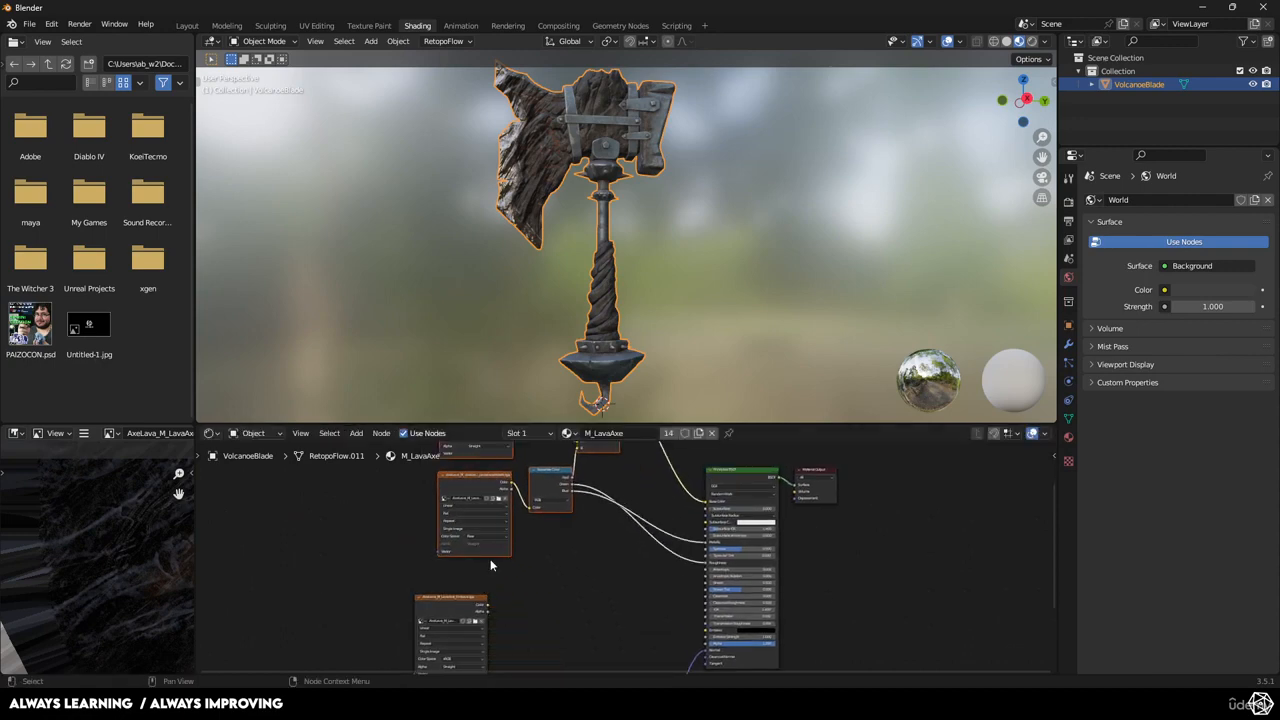
pyautogui.moveTo(457, 597); pyautogui.dragTo(549, 569)
# Connect the emissive texture's Color output to the Principled BSDF's Emission input and inspect the axe
pyautogui.scroll(4, 622, 587)
pyautogui.moveTo(660, 622); pyautogui.dragTo(591, 506, button='middle')
pyautogui.scroll(2, 630, 537)
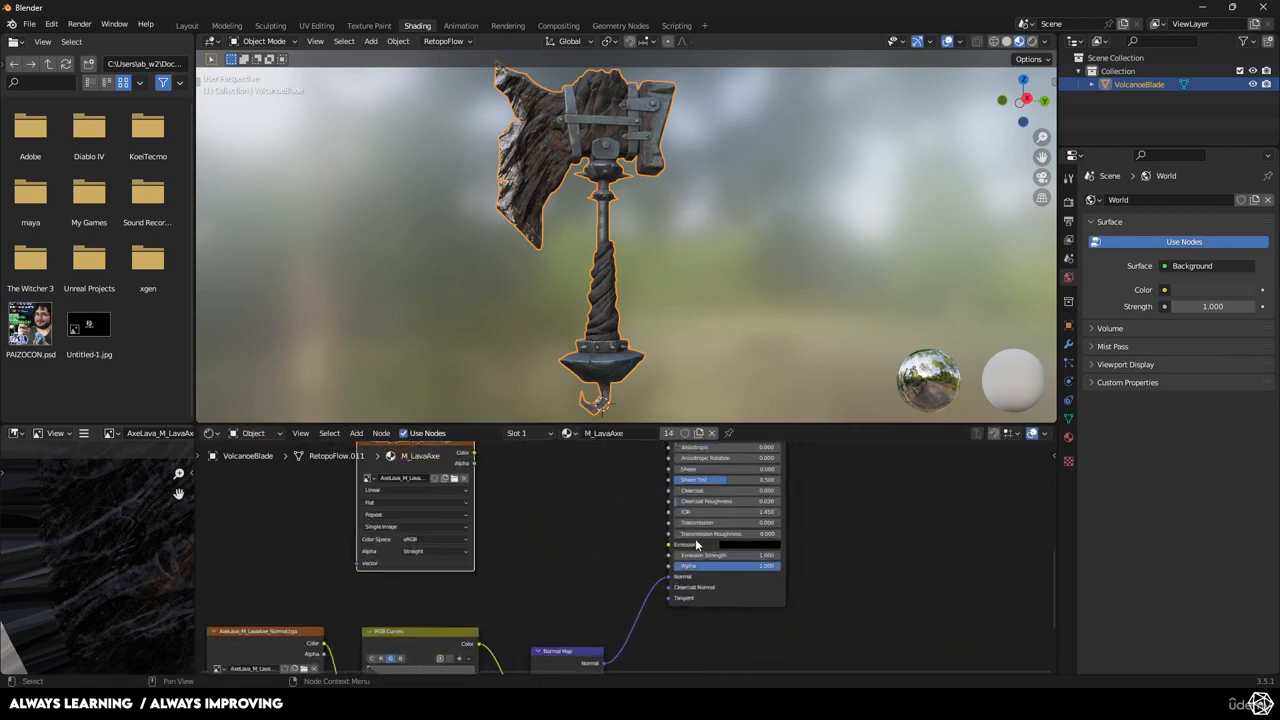
pyautogui.scroll(1, 650, 545)
pyautogui.moveTo(480, 487); pyautogui.dragTo(673, 578)
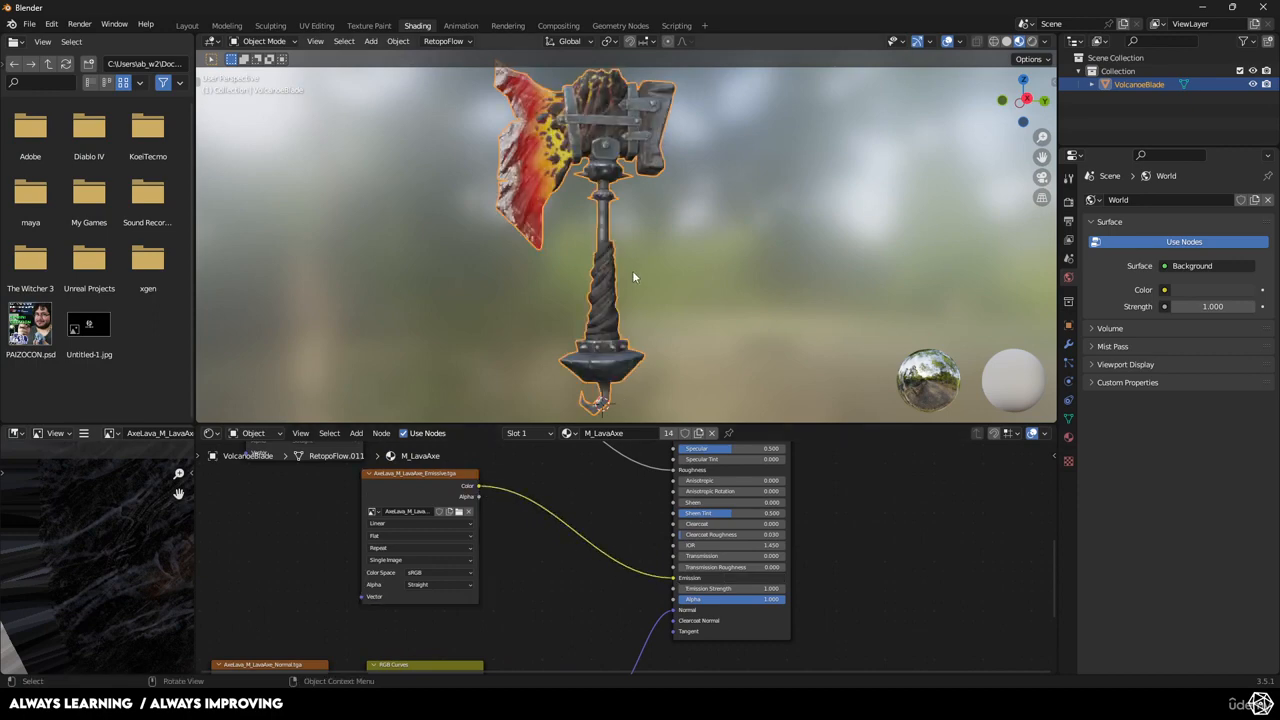
pyautogui.moveTo(654, 224); pyautogui.dragTo(678, 290, button='middle')
pyautogui.scroll(3, 678, 290)
pyautogui.scroll(1, 652, 248)
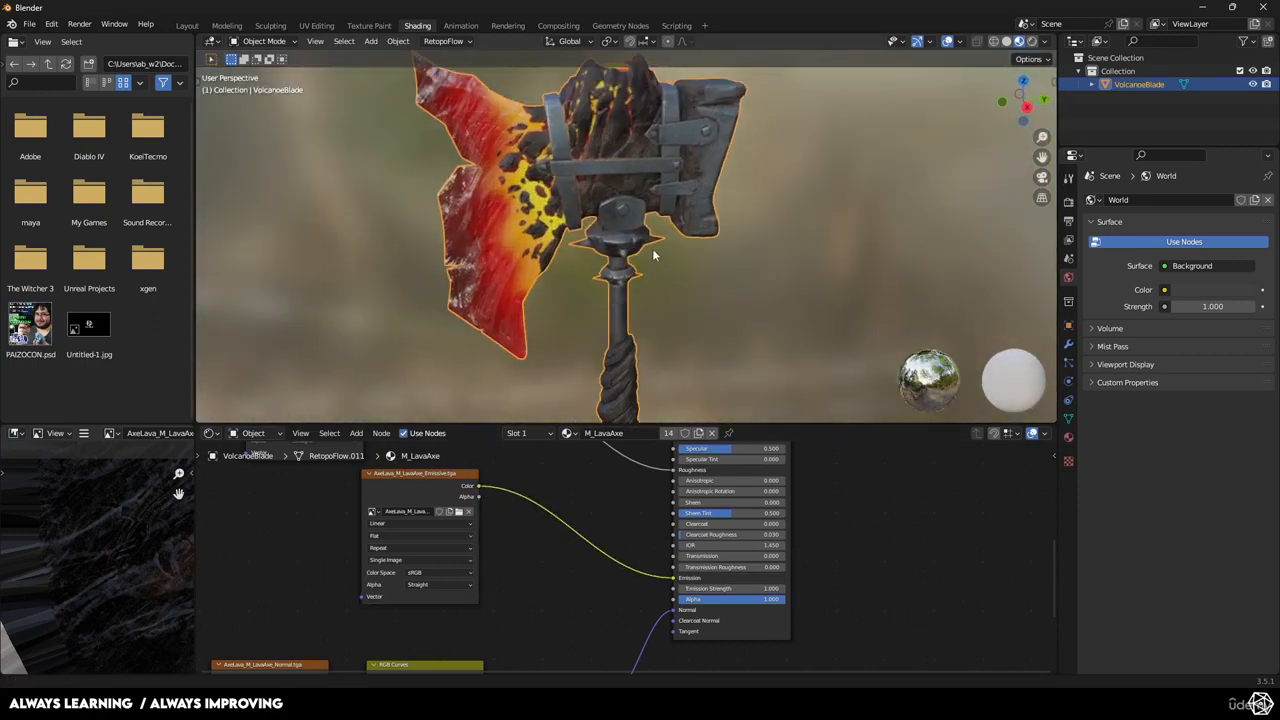
pyautogui.moveTo(652, 248)
pyautogui.keyDown('shift'); pyautogui.mouseDown(button='middle')
pyautogui.moveTo(666, 262)
pyautogui.moveTo(676, 253)
pyautogui.mouseUp(button='middle'); pyautogui.keyUp('shift')
pyautogui.scroll(-3, 670, 252)
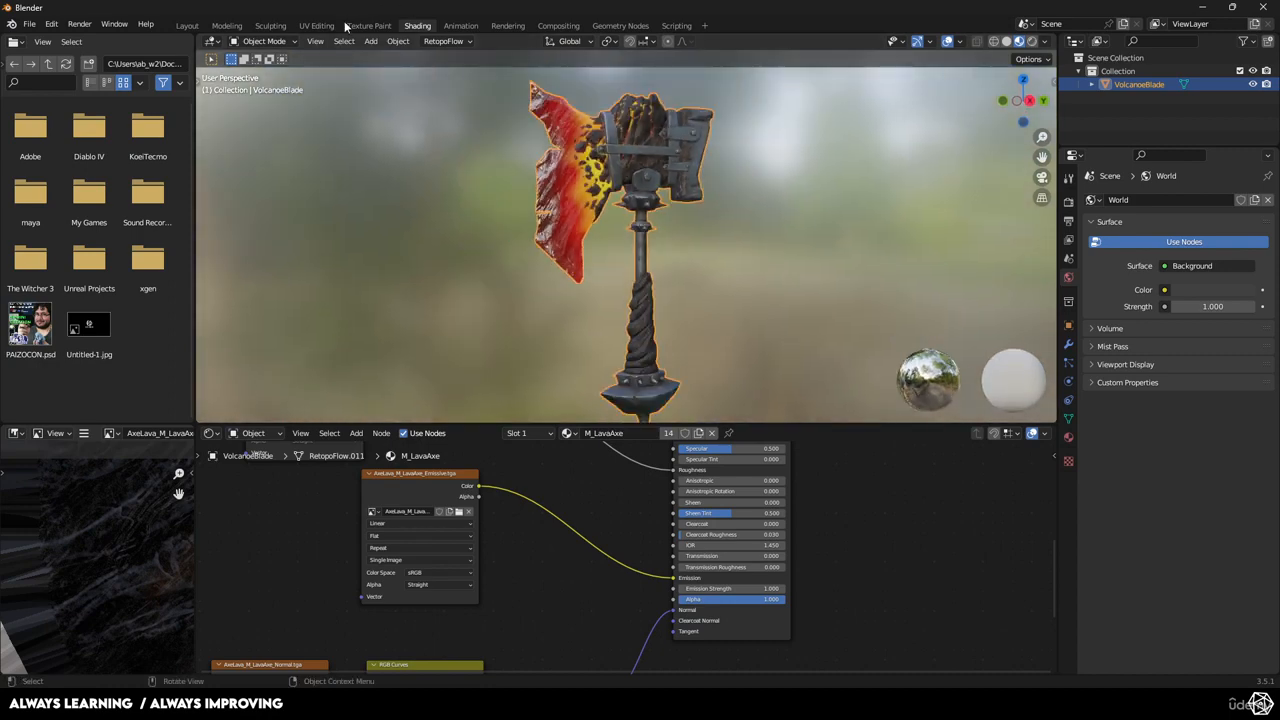
# Switch to the Layout workspace, display the axe in Material Preview shading and deselect it
pyautogui.click(188, 26)
pyautogui.press('z')
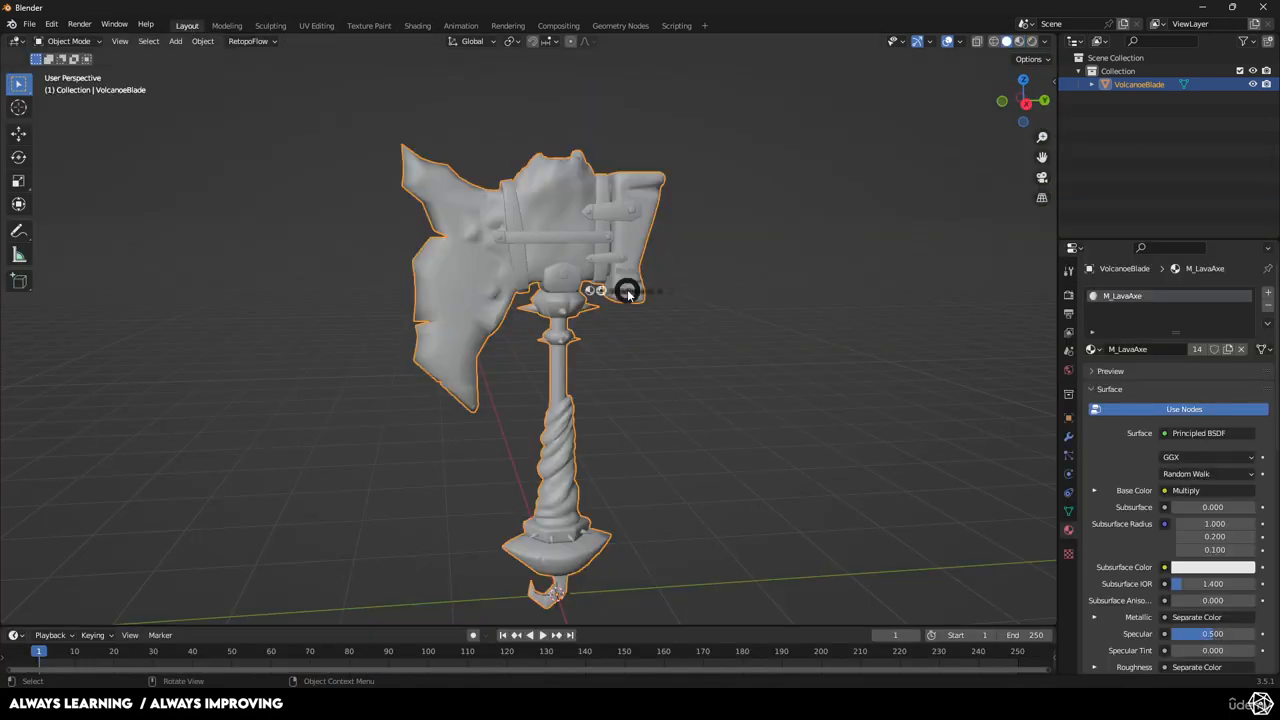
pyautogui.click(617, 374)
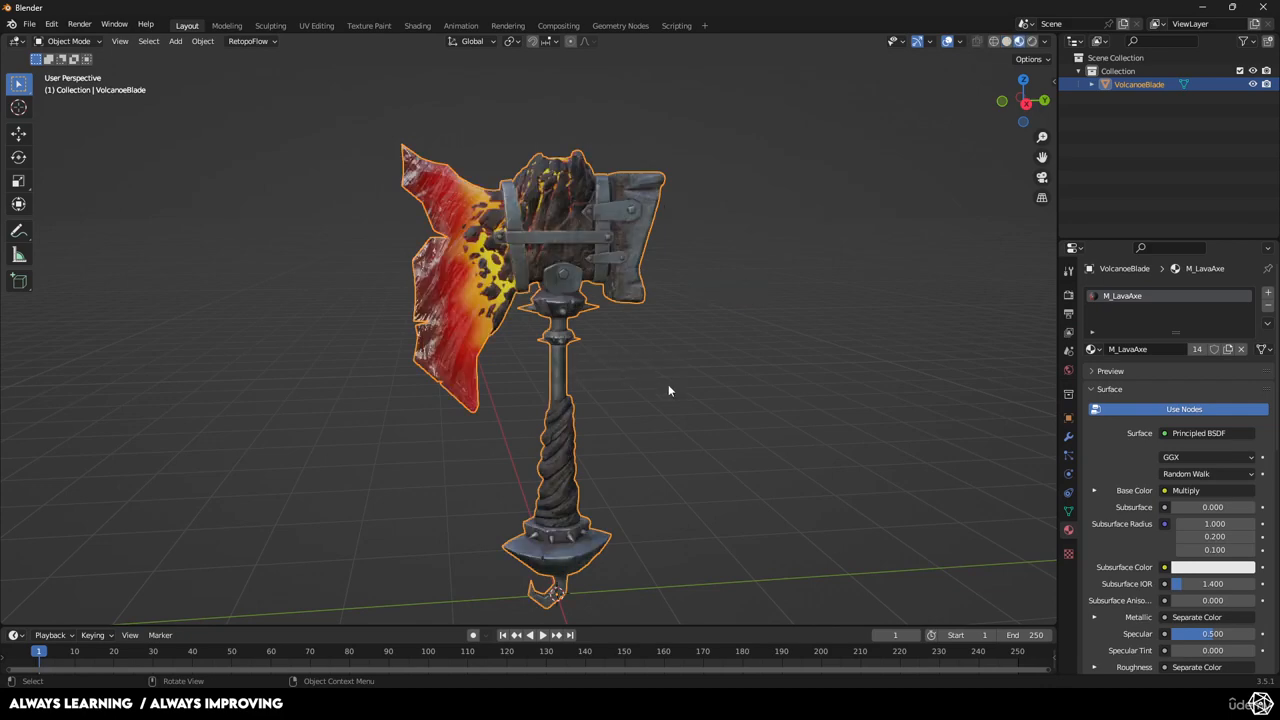
pyautogui.click(668, 386)
# Examine the textured axe from another angle, both close up and from a distance
pyautogui.moveTo(668, 386); pyautogui.dragTo(586, 367, button='middle')
pyautogui.scroll(4, 596, 372)
pyautogui.scroll(-6, 640, 383)
pyautogui.scroll(4, 516, 404)
pyautogui.scroll(-3, 559, 344)
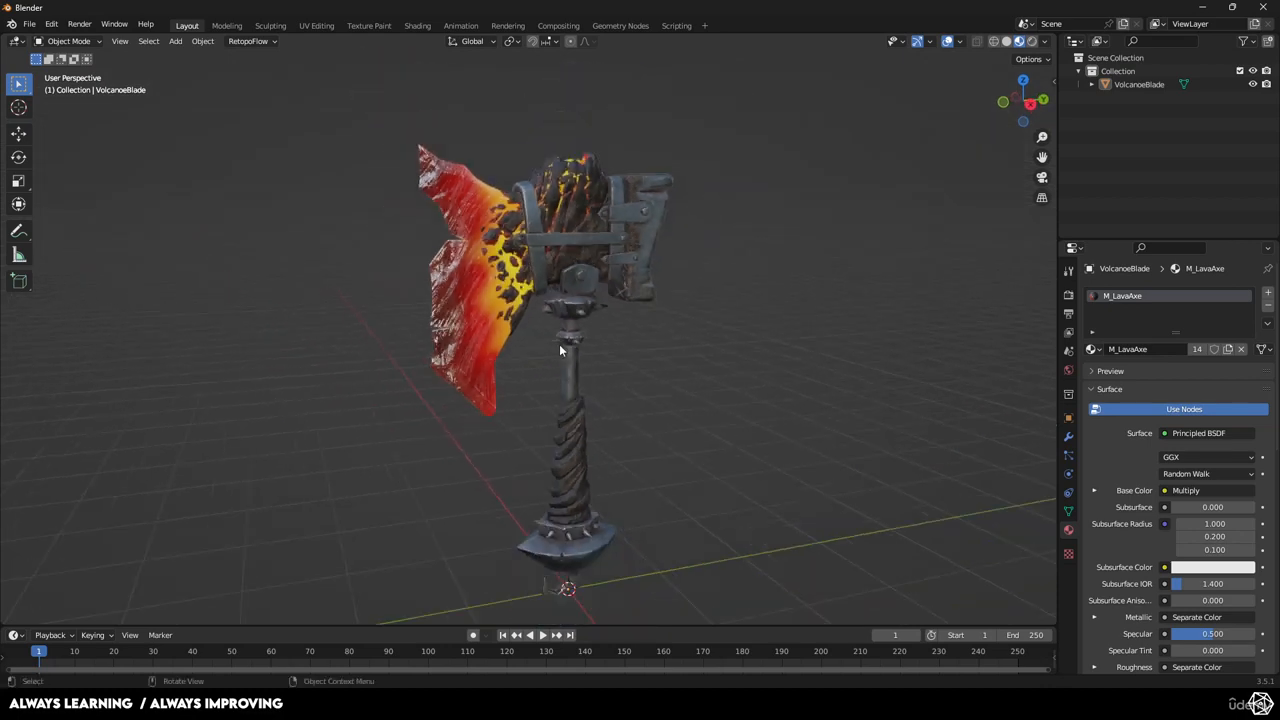
pyautogui.scroll(2, 601, 358)
pyautogui.scroll(-4, 603, 359)
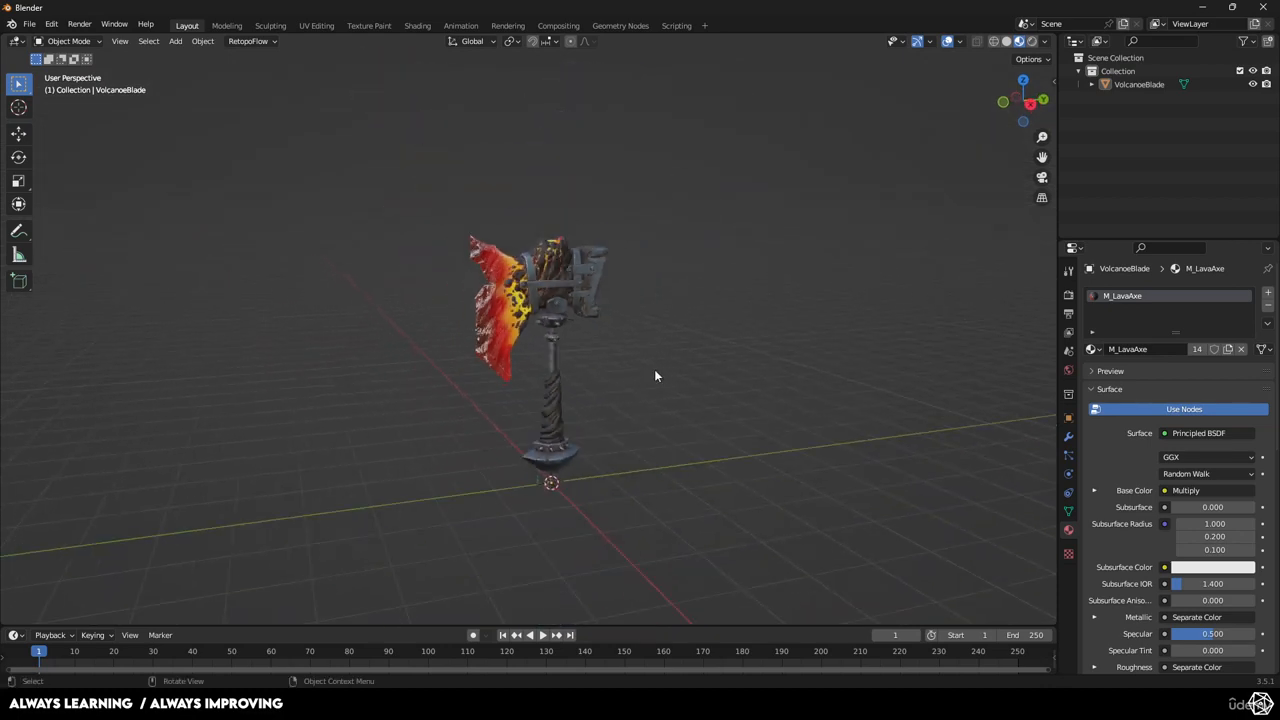
pyautogui.scroll(3, 655, 376)
# Set the World color to an Environment Texture using yoga_room_4k.exr from the Axe_Project sourceimages folder
pyautogui.click(1068, 370)
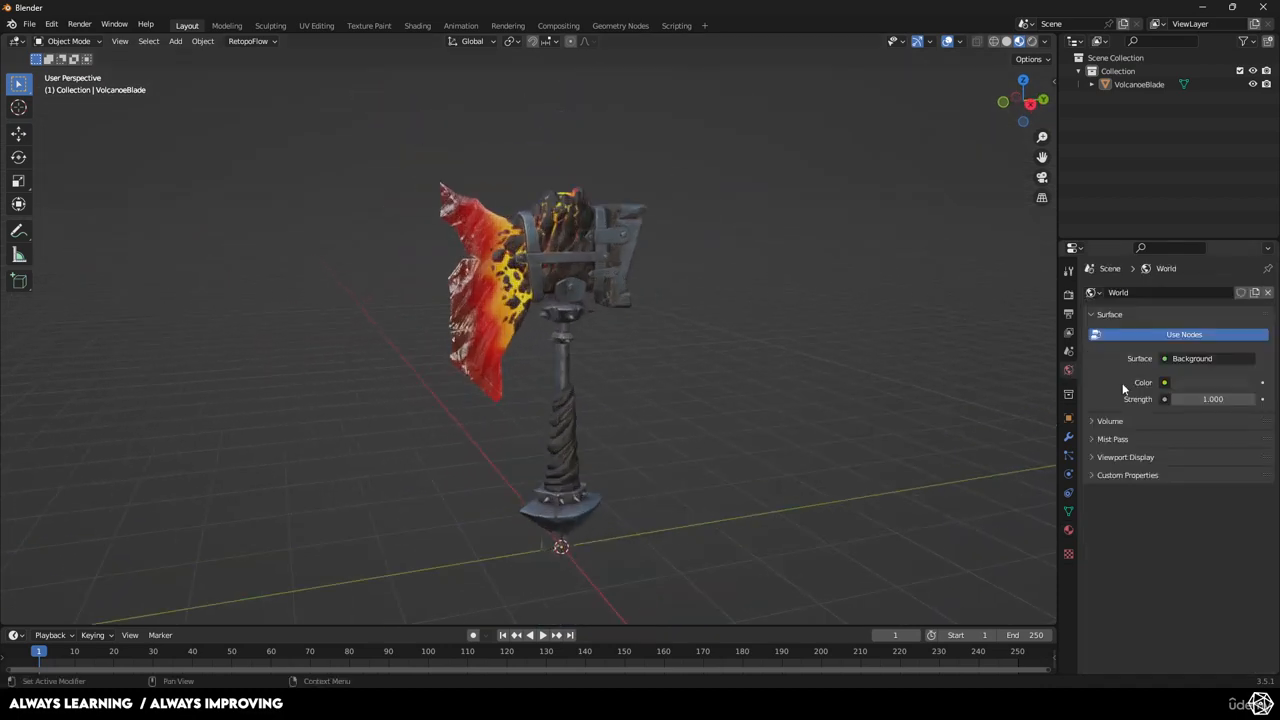
pyautogui.click(1163, 384)
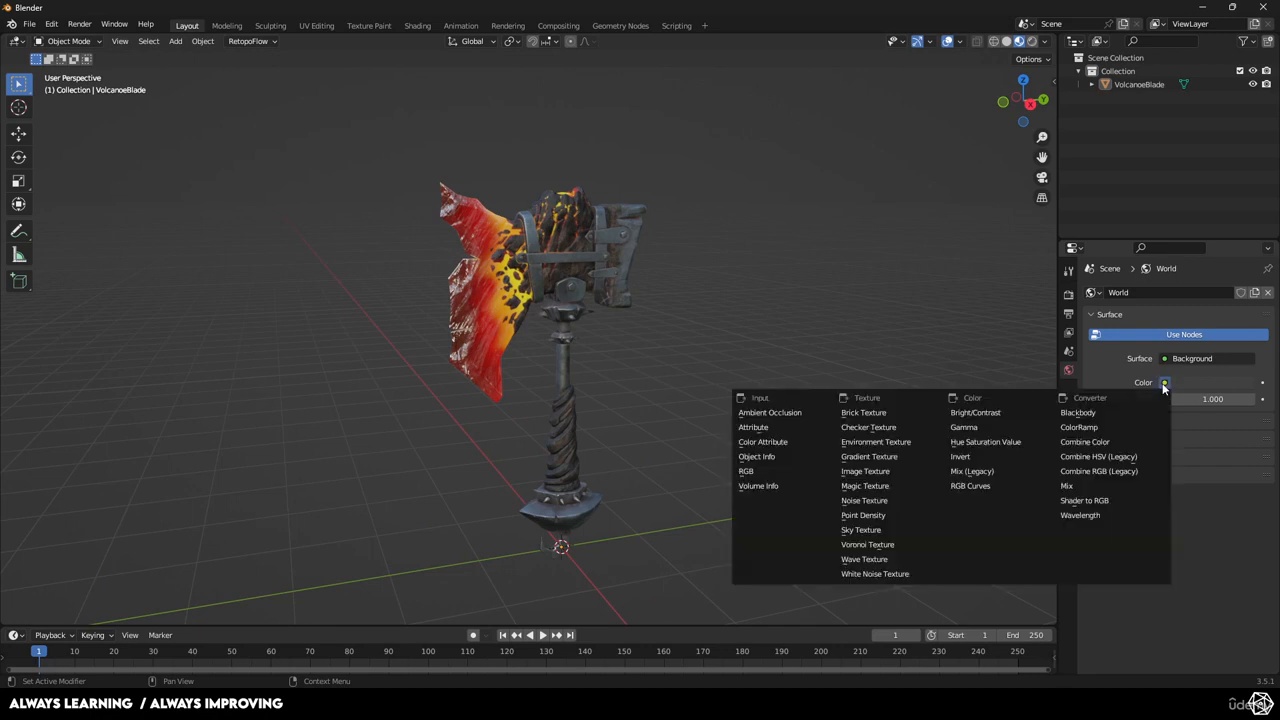
pyautogui.click(867, 446)
pyautogui.click(1233, 399)
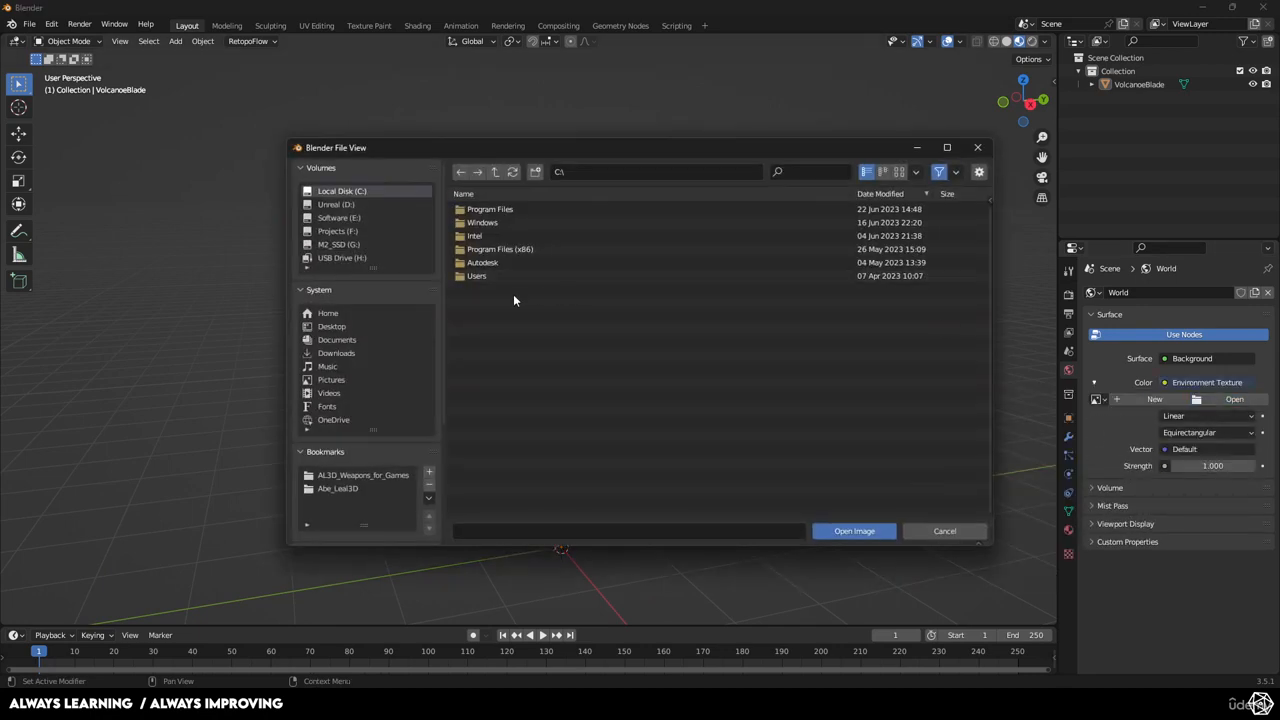
pyautogui.click(387, 478)
pyautogui.doubleClick(491, 238)
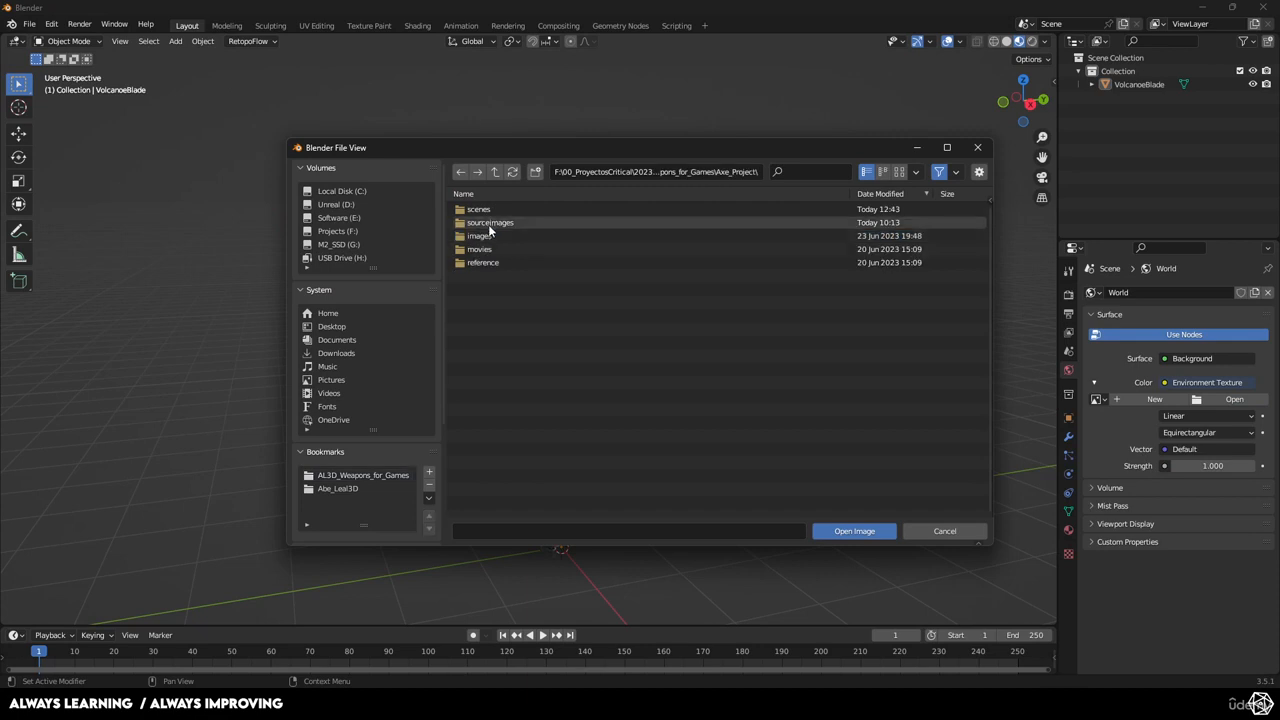
pyautogui.doubleClick(500, 222)
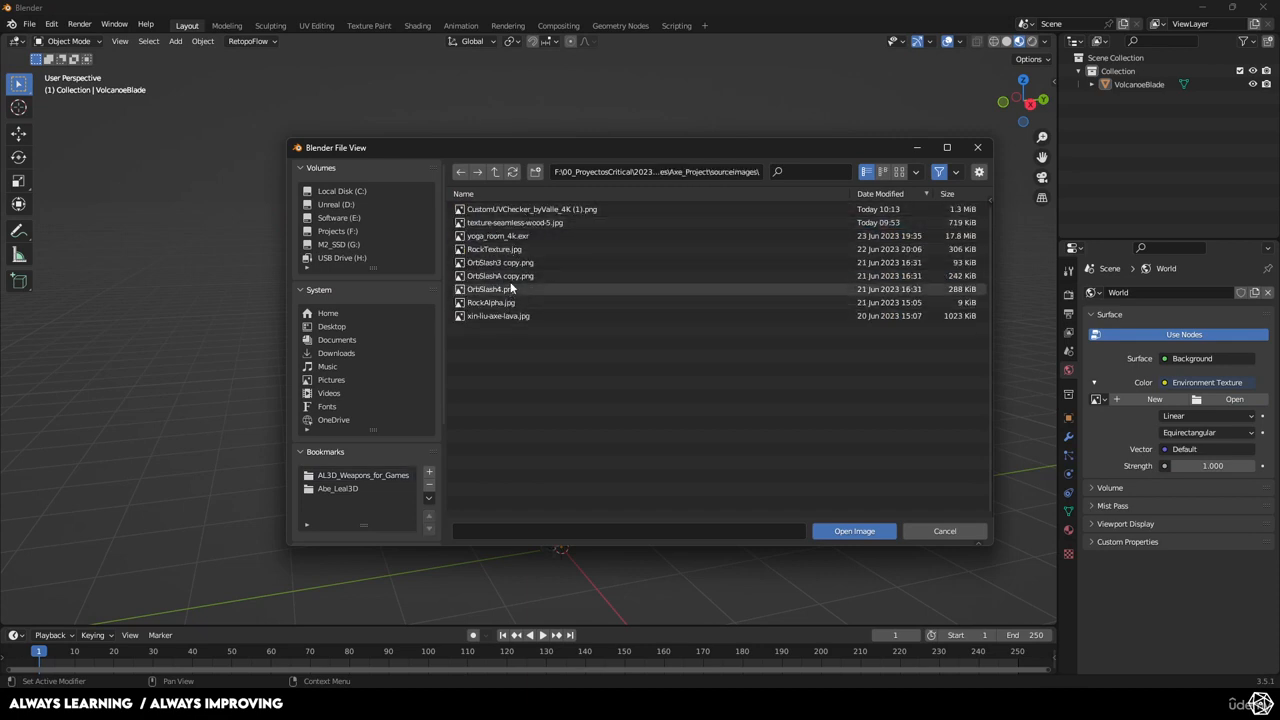
pyautogui.click(509, 236)
pyautogui.click(852, 531)
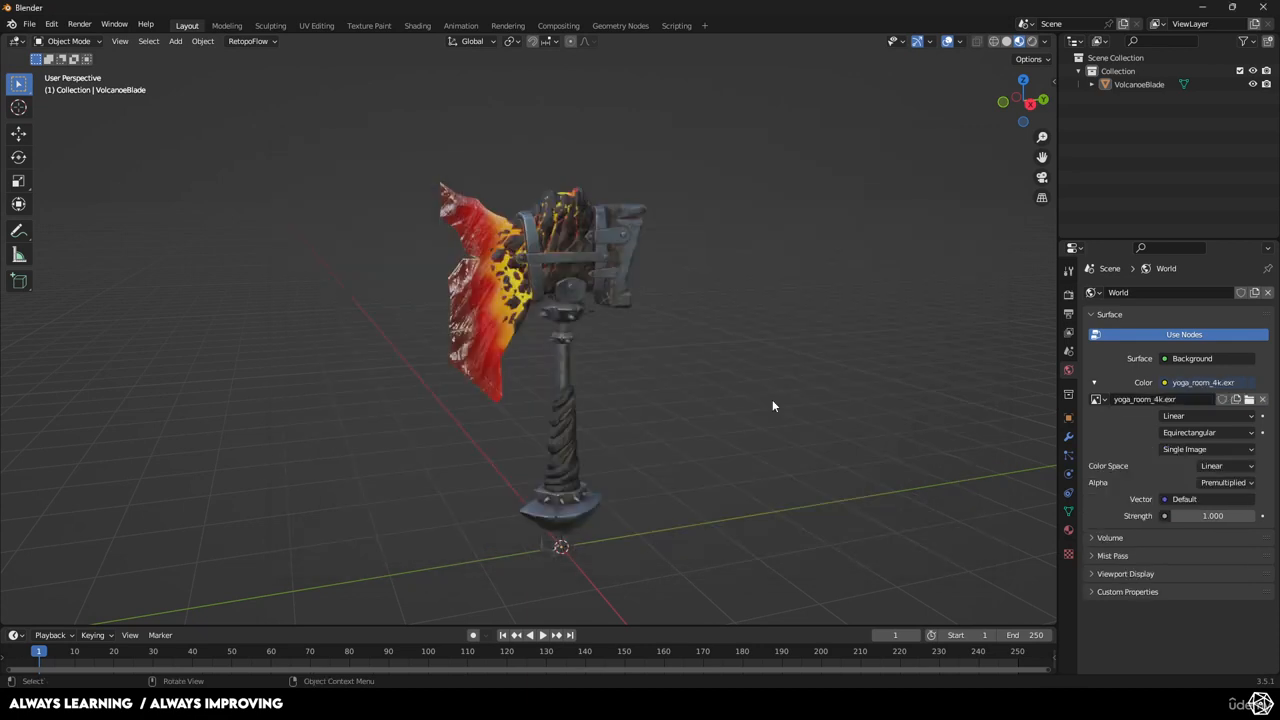
# Display the scene in Rendered shading and view the axe against the room environment
pyautogui.press('z')
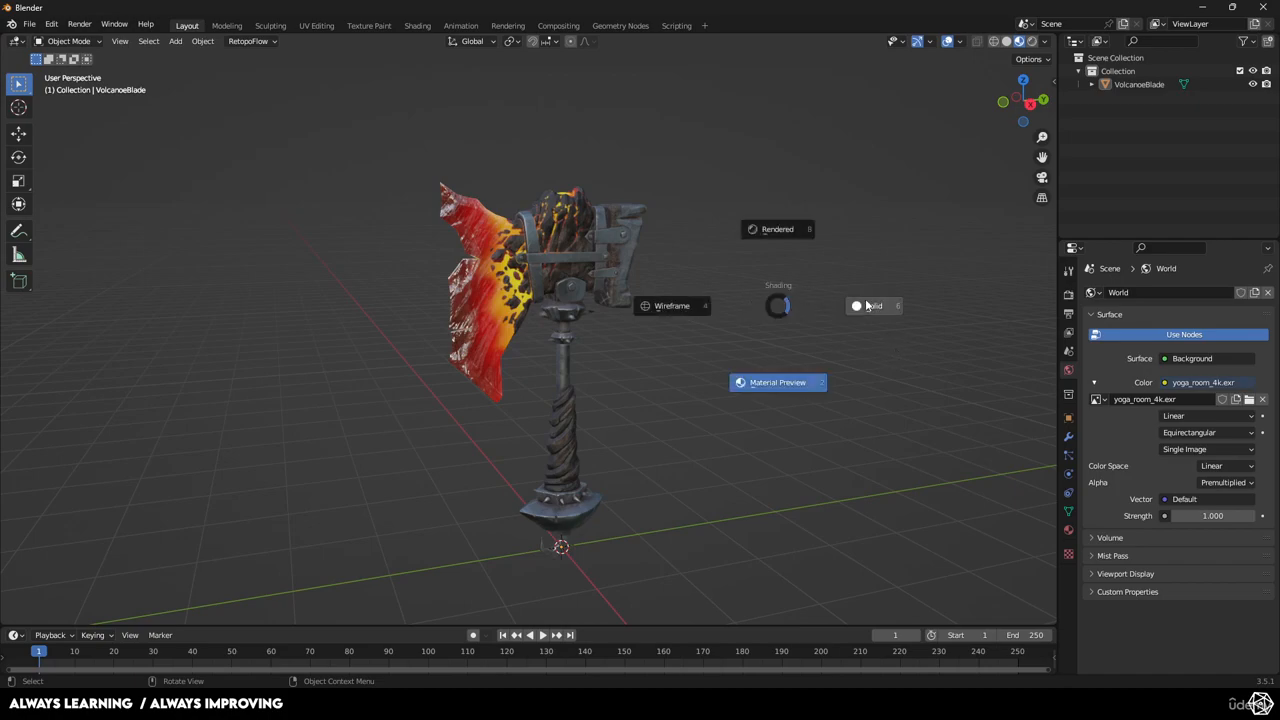
pyautogui.click(767, 229)
pyautogui.moveTo(746, 322)
pyautogui.mouseDown(button='middle')
pyautogui.moveTo(666, 323)
pyautogui.moveTo(744, 210)
pyautogui.moveTo(652, 278)
pyautogui.moveTo(651, 295)
pyautogui.mouseUp(button='middle')
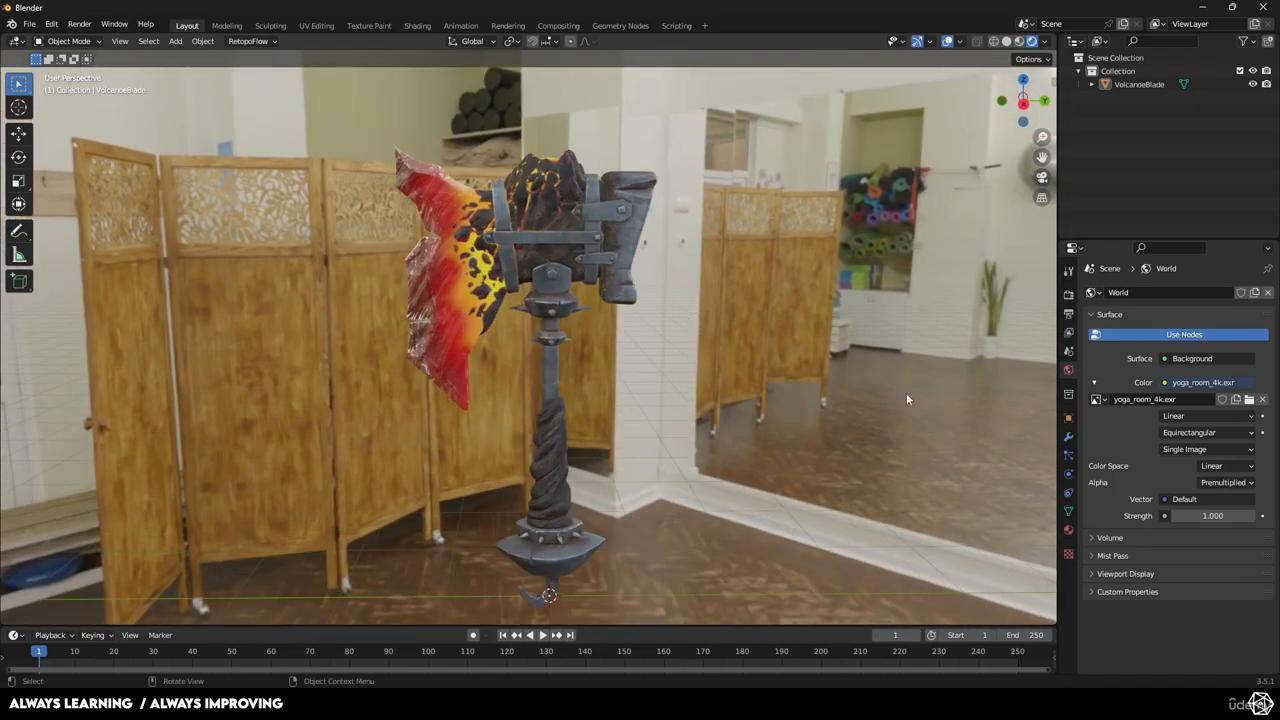
# Set the World environment strength to 0.01 and inspect the glowing axe in the darkened scene
pyautogui.click(1220, 515)
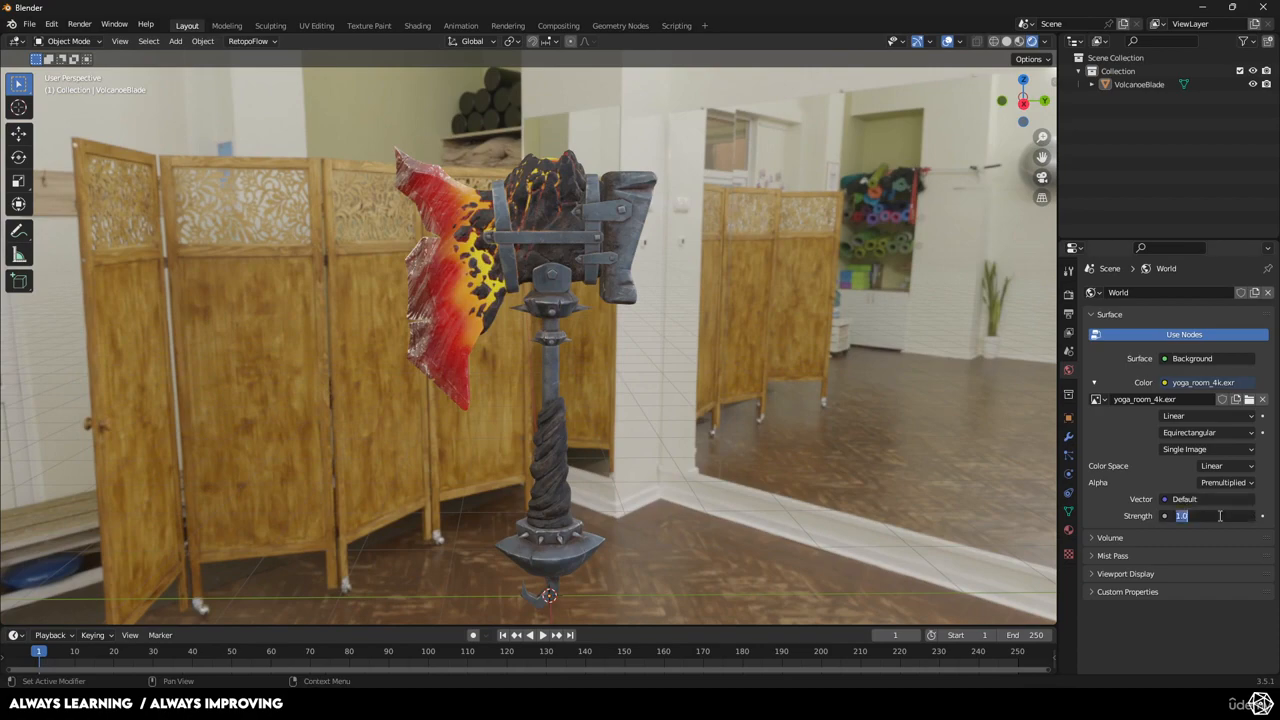
pyautogui.write('.01')
pyautogui.press('Return')
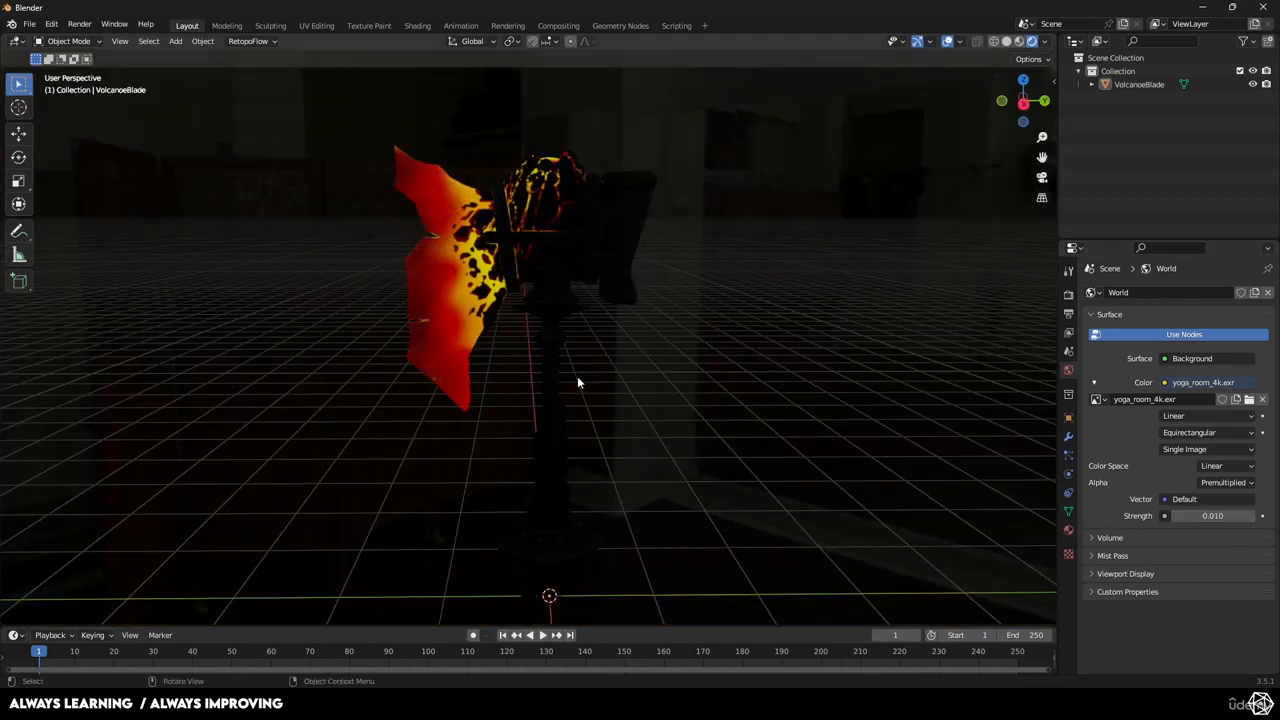
pyautogui.moveTo(577, 382); pyautogui.dragTo(700, 365, button='middle')
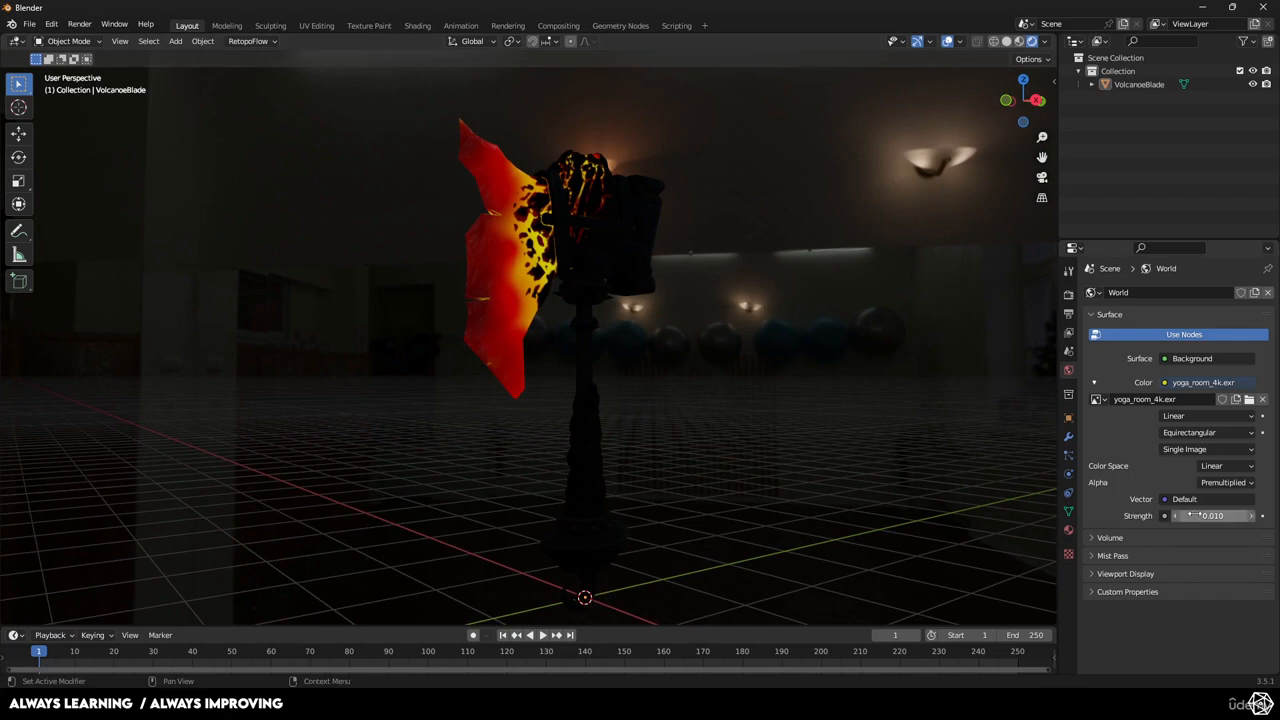
pyautogui.moveTo(834, 431); pyautogui.dragTo(774, 391, button='middle')
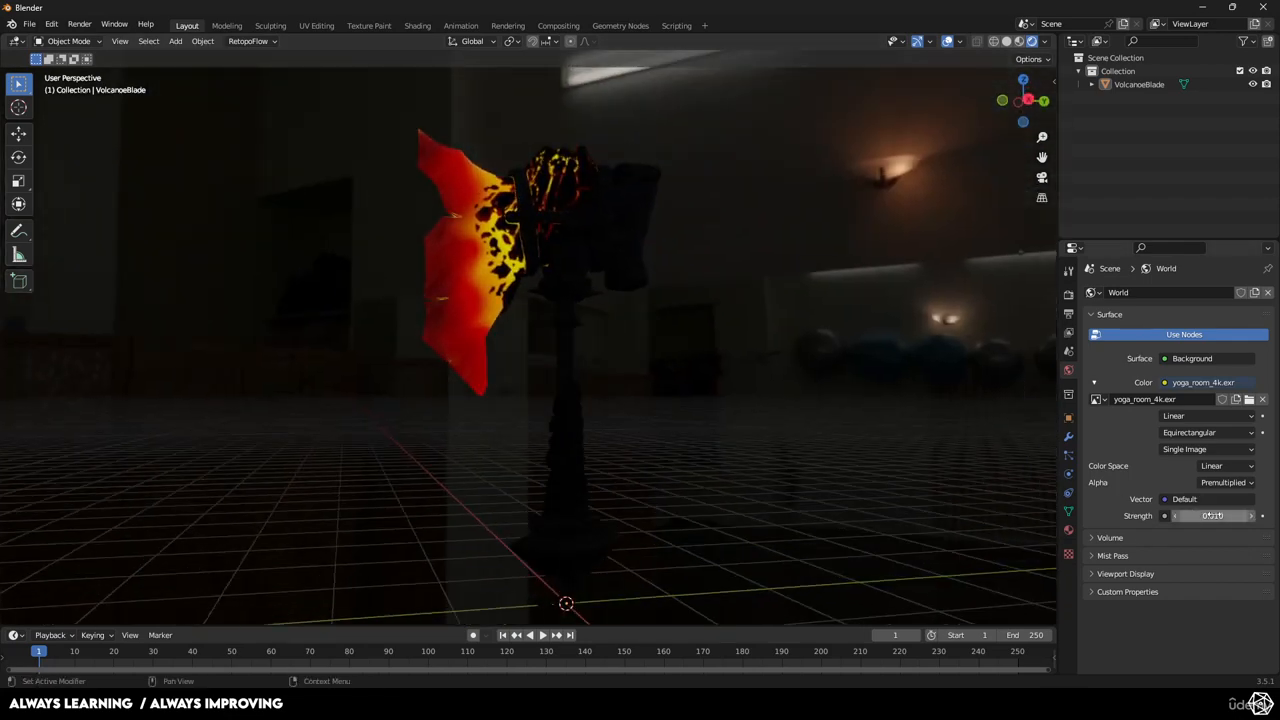
# Set the World environment strength to 0.1 and inspect the axe from above
pyautogui.click(1212, 515)
pyautogui.write('.1')
pyautogui.press('Return')
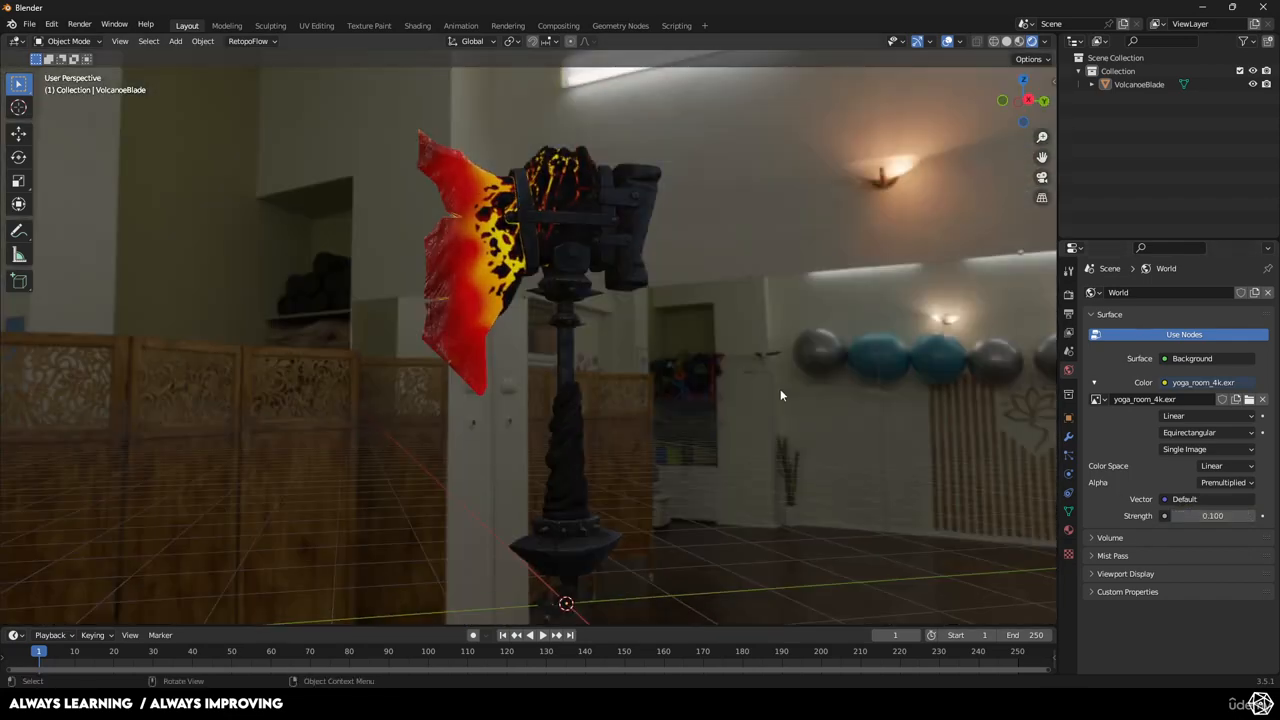
pyautogui.moveTo(780, 395); pyautogui.dragTo(705, 399, button='middle')
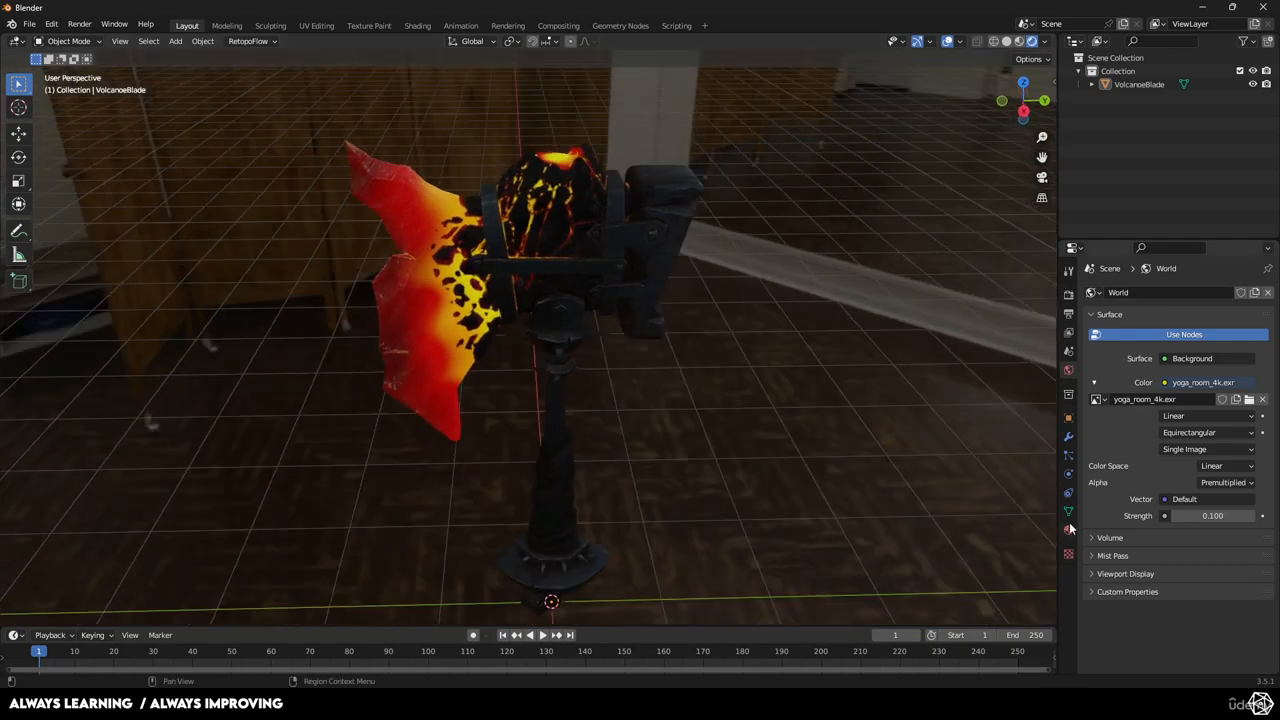
# Set the M_LavaAxe material's Emission Strength to 5 and check the blade's glow
pyautogui.click(1069, 528)
pyautogui.moveTo(892, 411); pyautogui.dragTo(660, 324, button='middle')
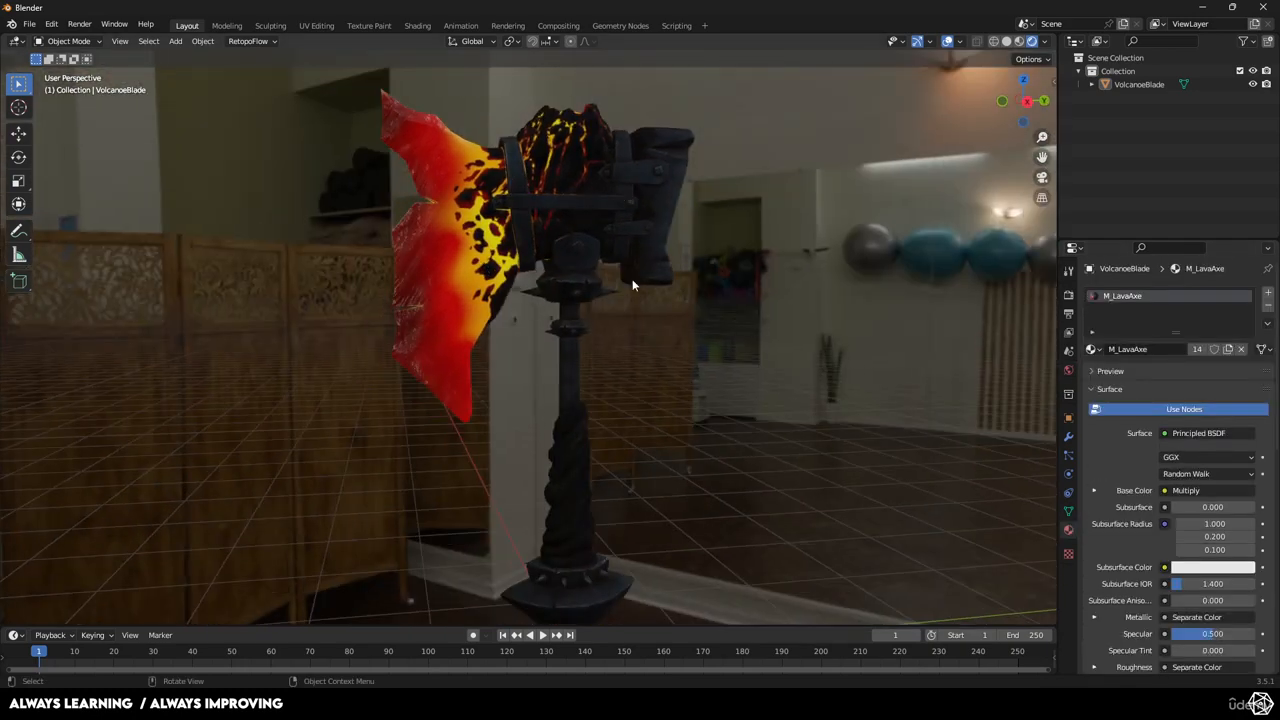
pyautogui.scroll(-8, 1168, 540)
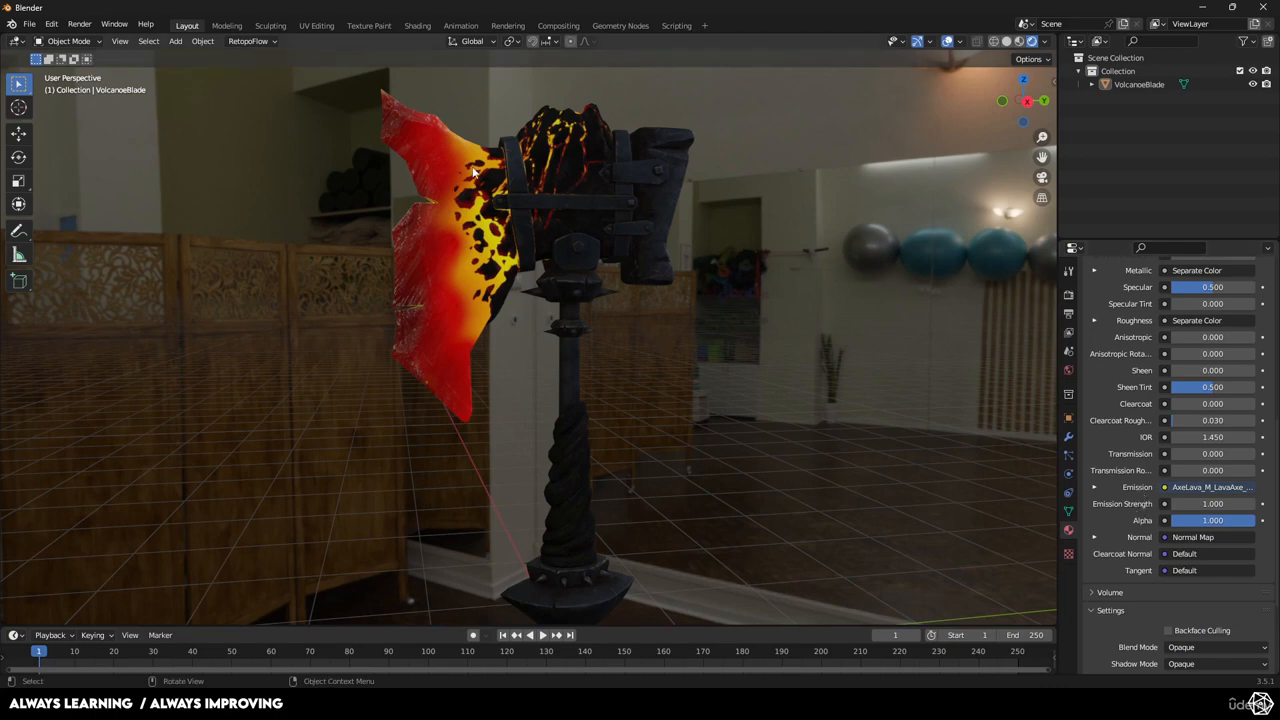
pyautogui.click(1203, 505)
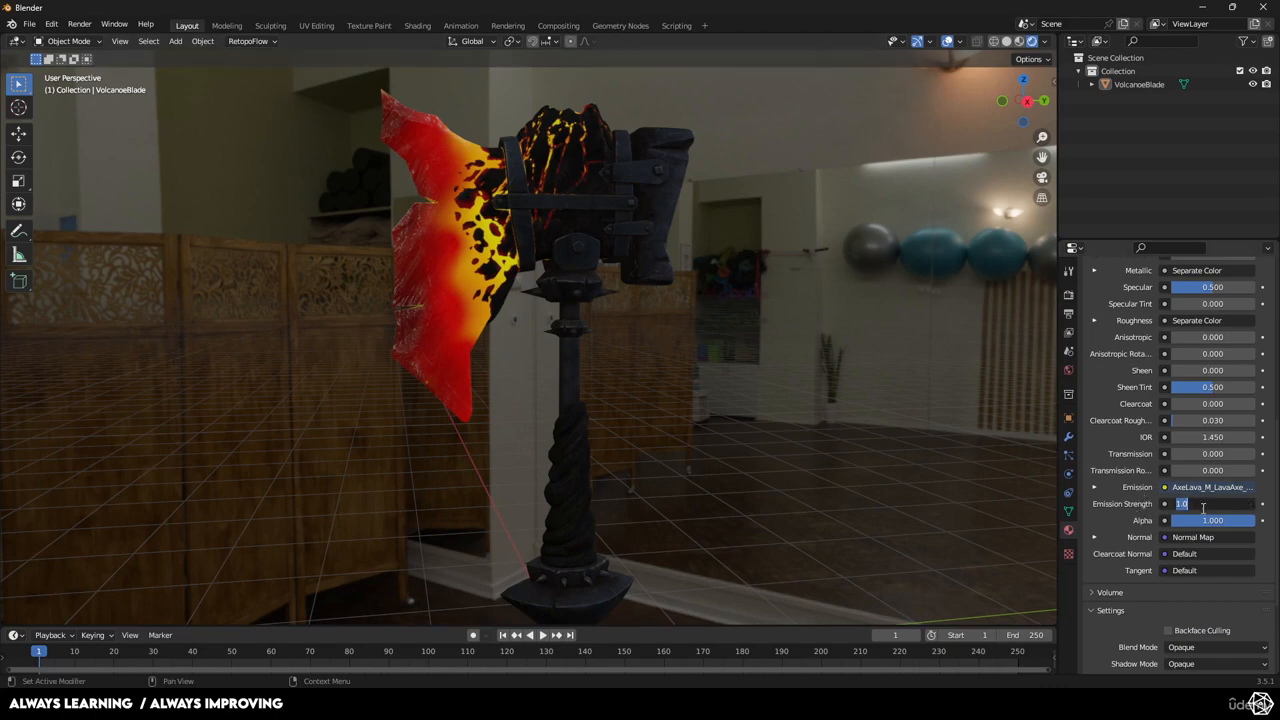
pyautogui.write('5')
pyautogui.press('Return')
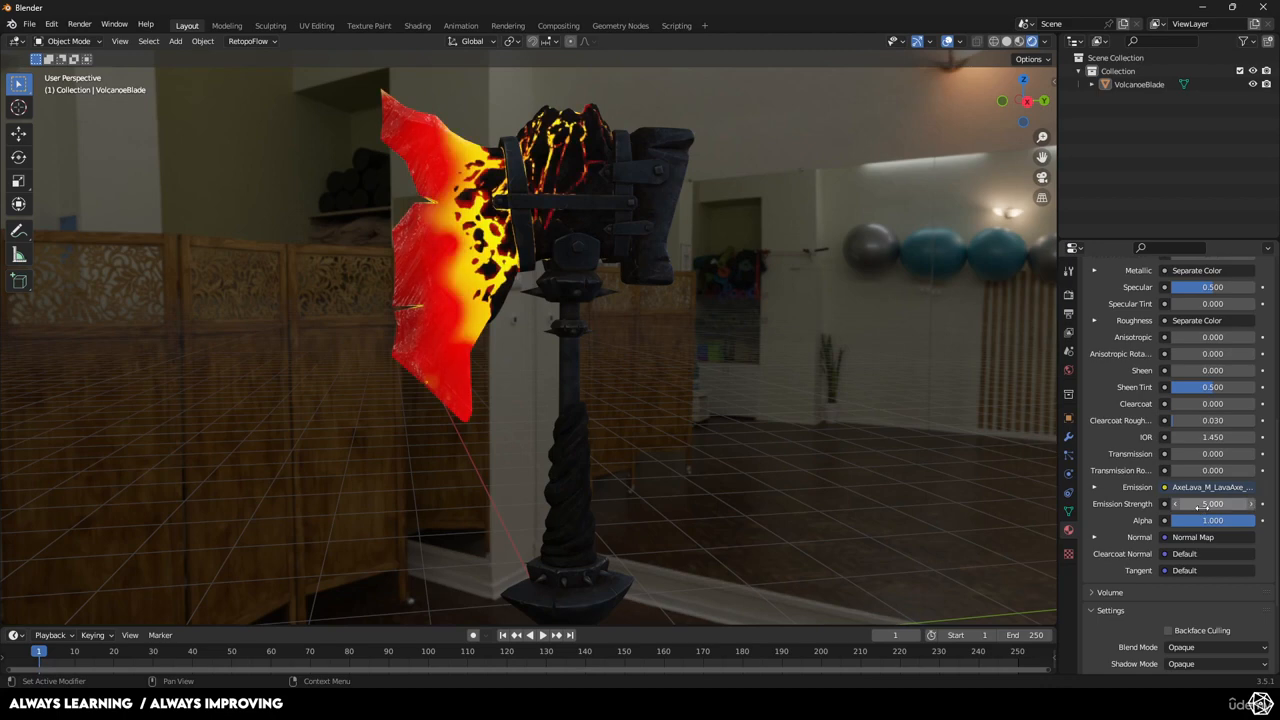
pyautogui.moveTo(631, 318); pyautogui.dragTo(655, 350, button='middle')
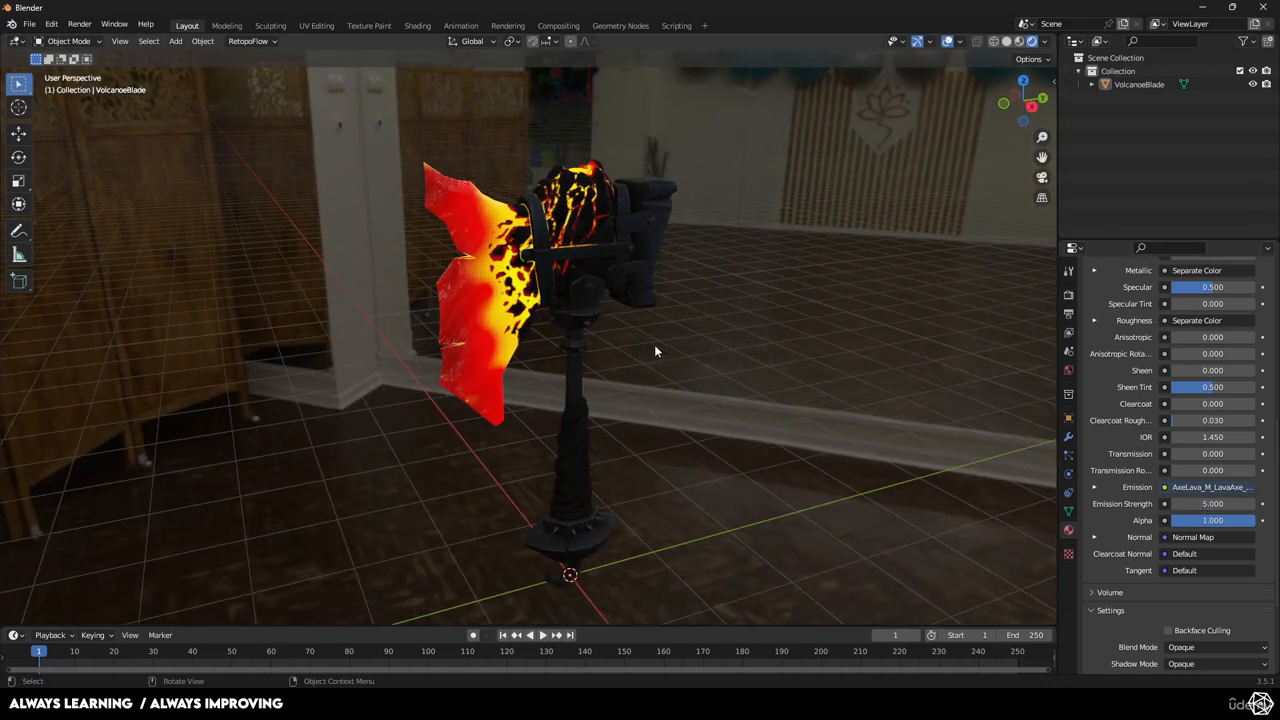
# Change the render engine to Cycles, check the emitted light on the axe, and set the device to GPU Compute
pyautogui.click(1068, 294)
pyautogui.click(1218, 292)
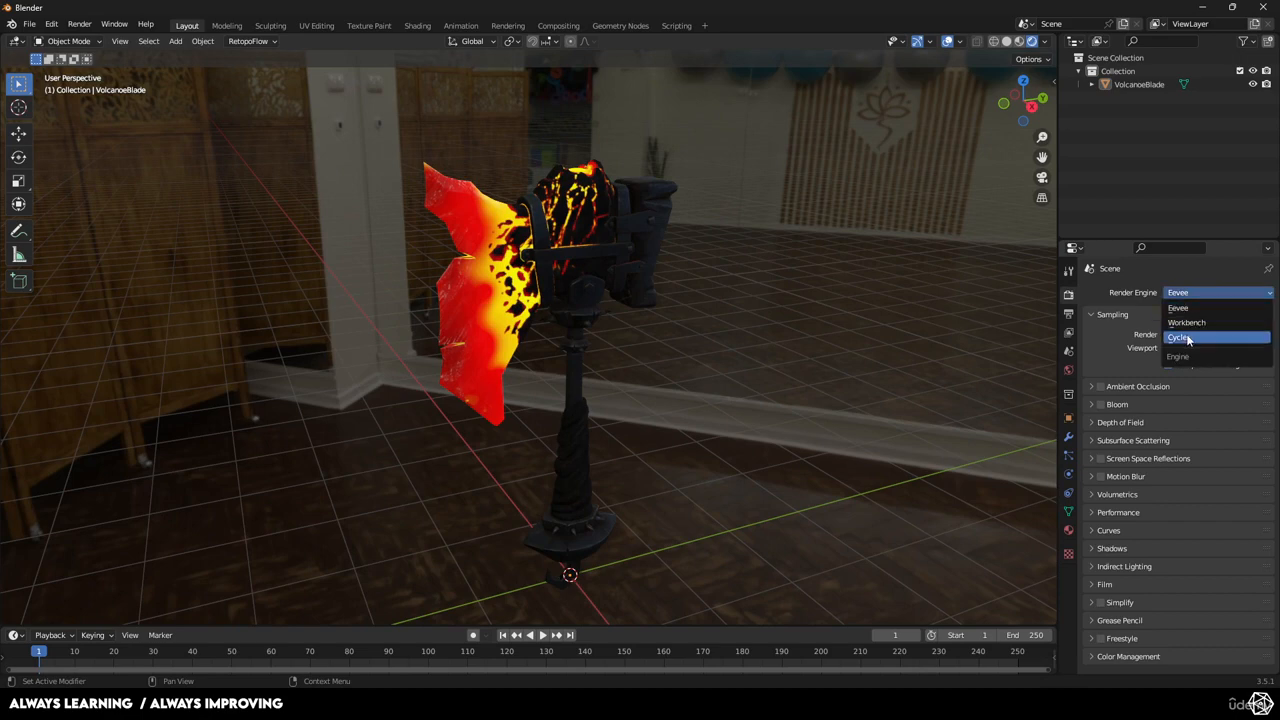
pyautogui.click(1188, 338)
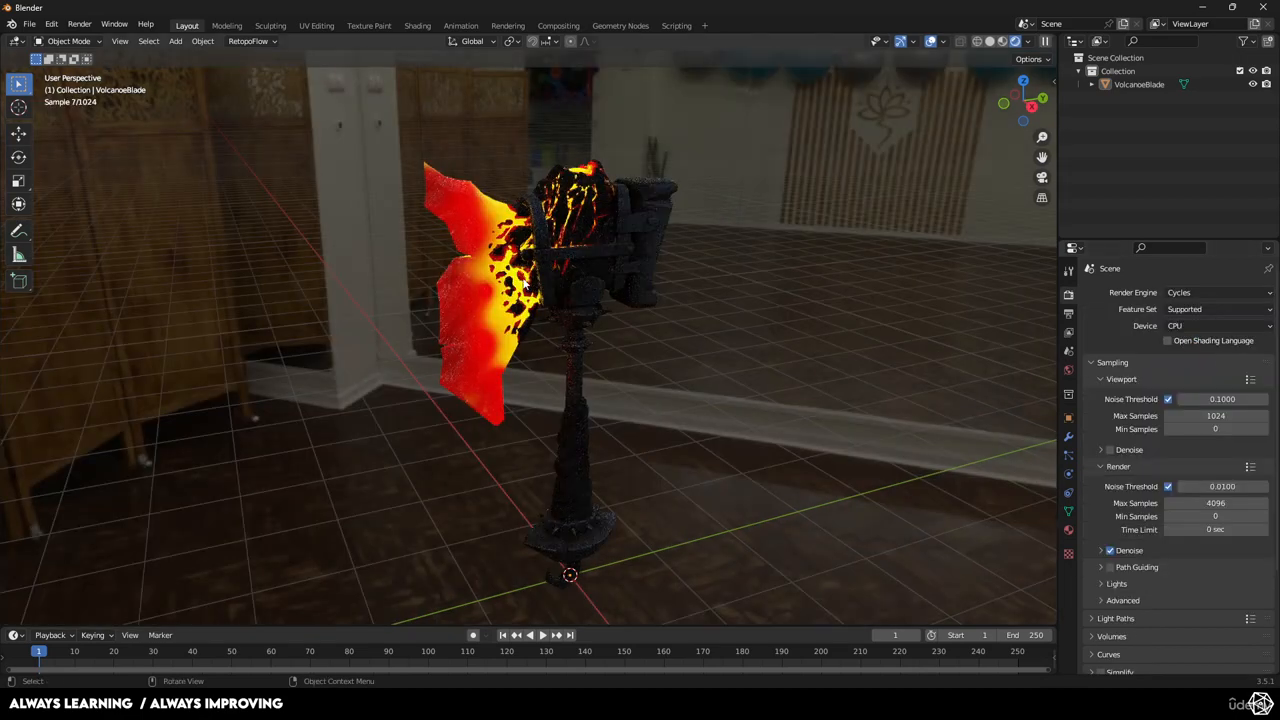
pyautogui.scroll(5, 605, 378)
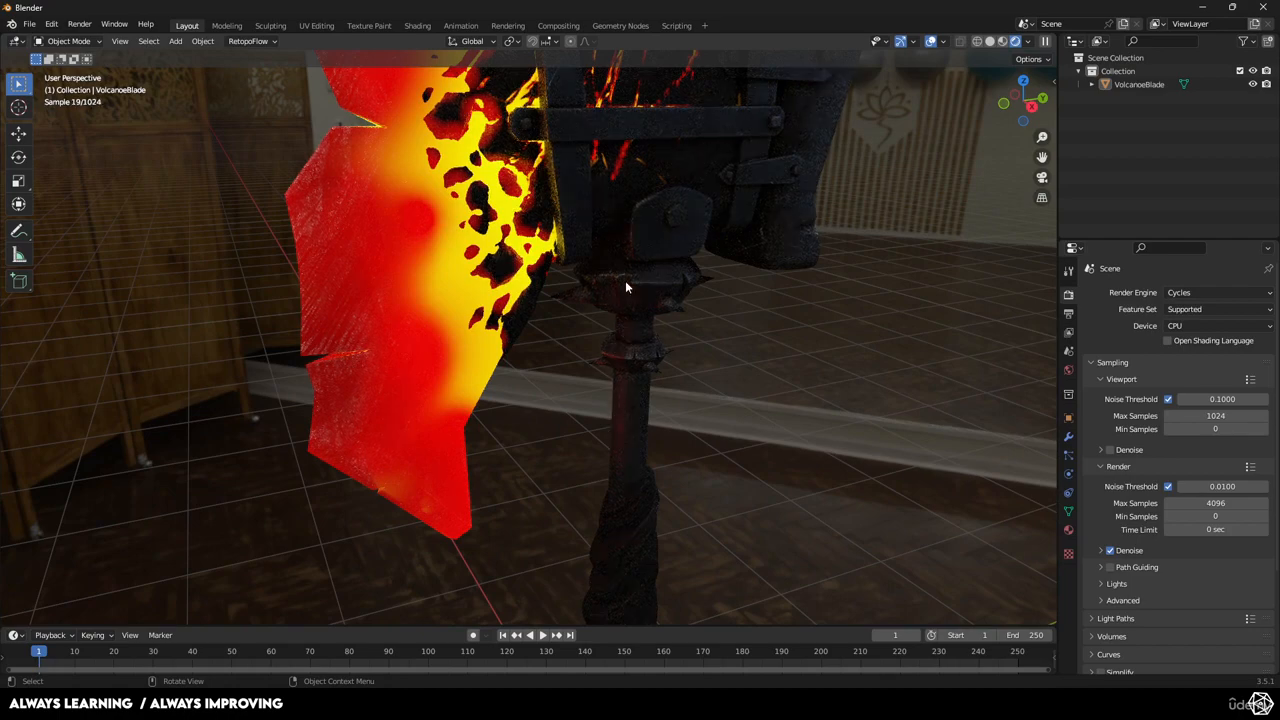
pyautogui.scroll(-4, 627, 300)
pyautogui.moveTo(630, 322); pyautogui.dragTo(962, 377, button='middle')
pyautogui.click(1193, 325)
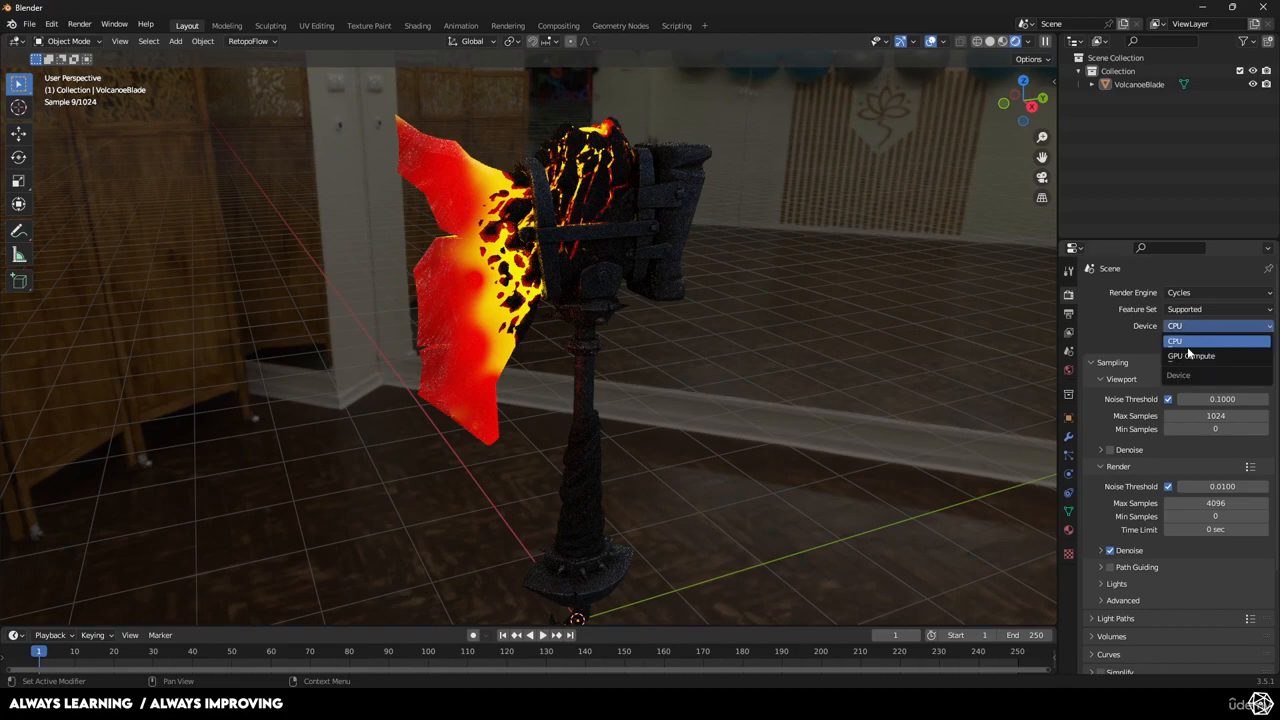
pyautogui.click(1189, 355)
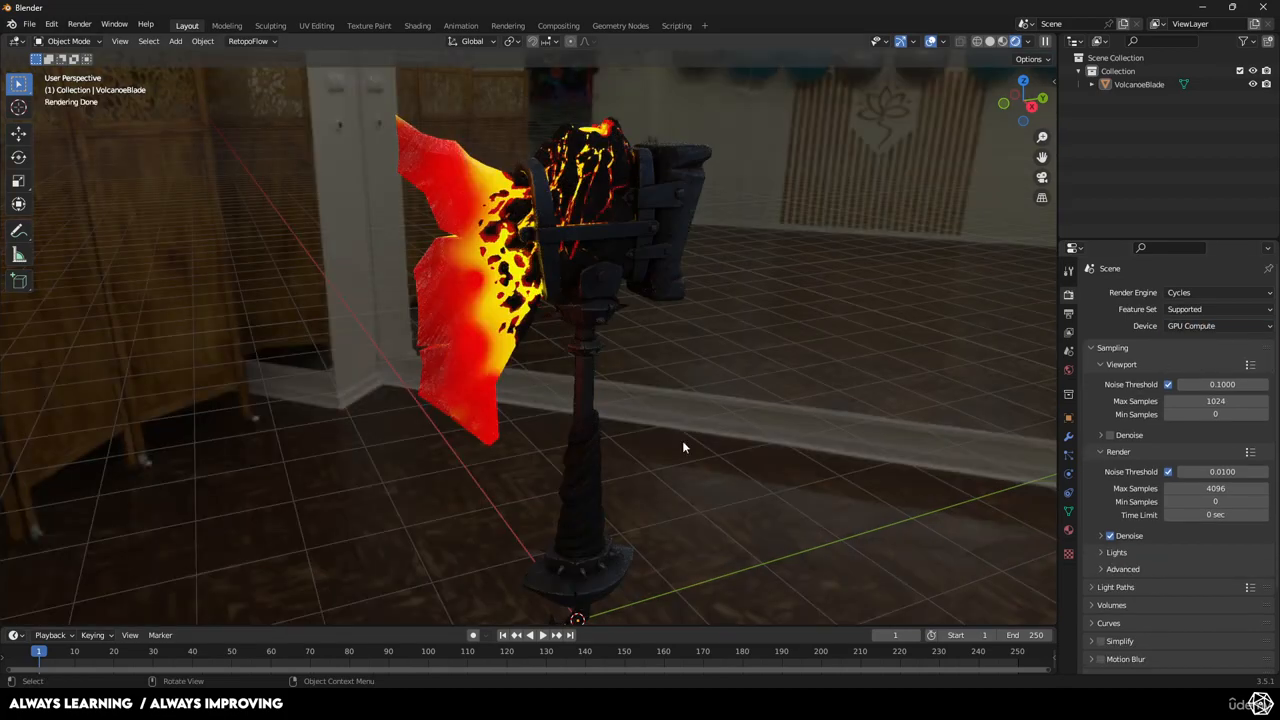
# Examine how the lava blade's emission lights the axe head, spikes and handle in the Cycles viewport
pyautogui.scroll(2, 566, 376)
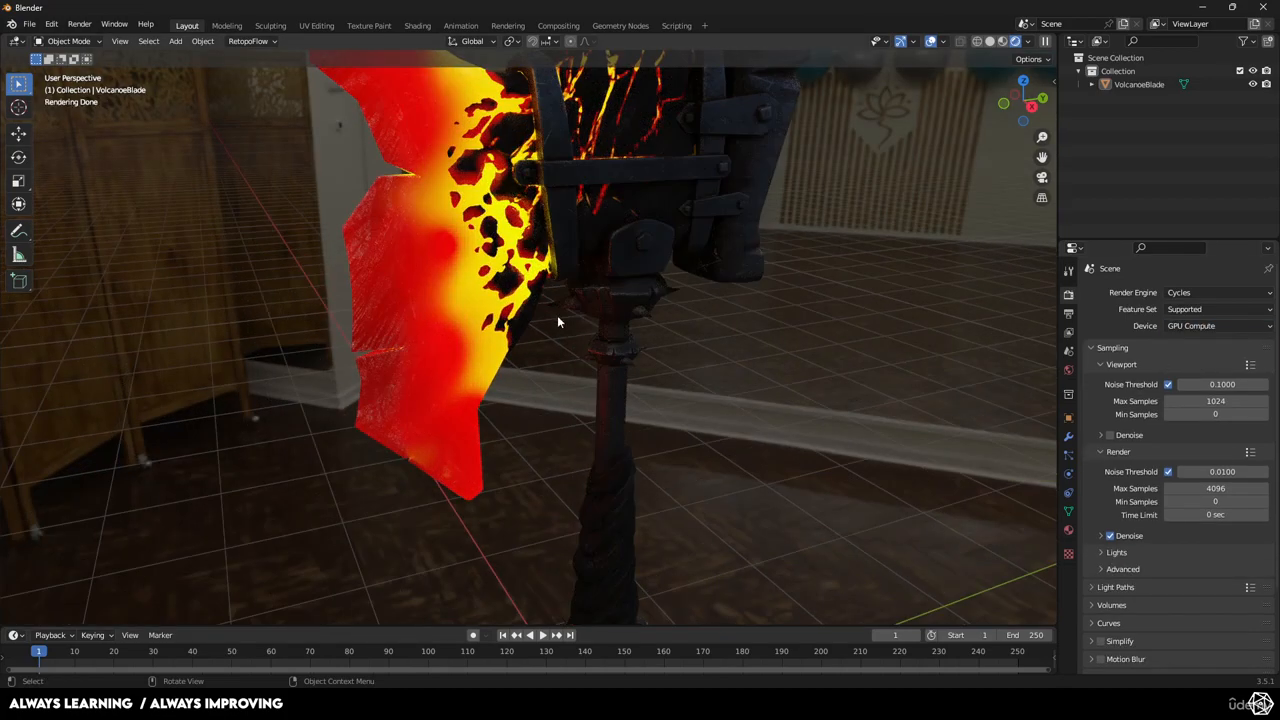
pyautogui.moveTo(557, 315); pyautogui.dragTo(588, 286, button='middle')
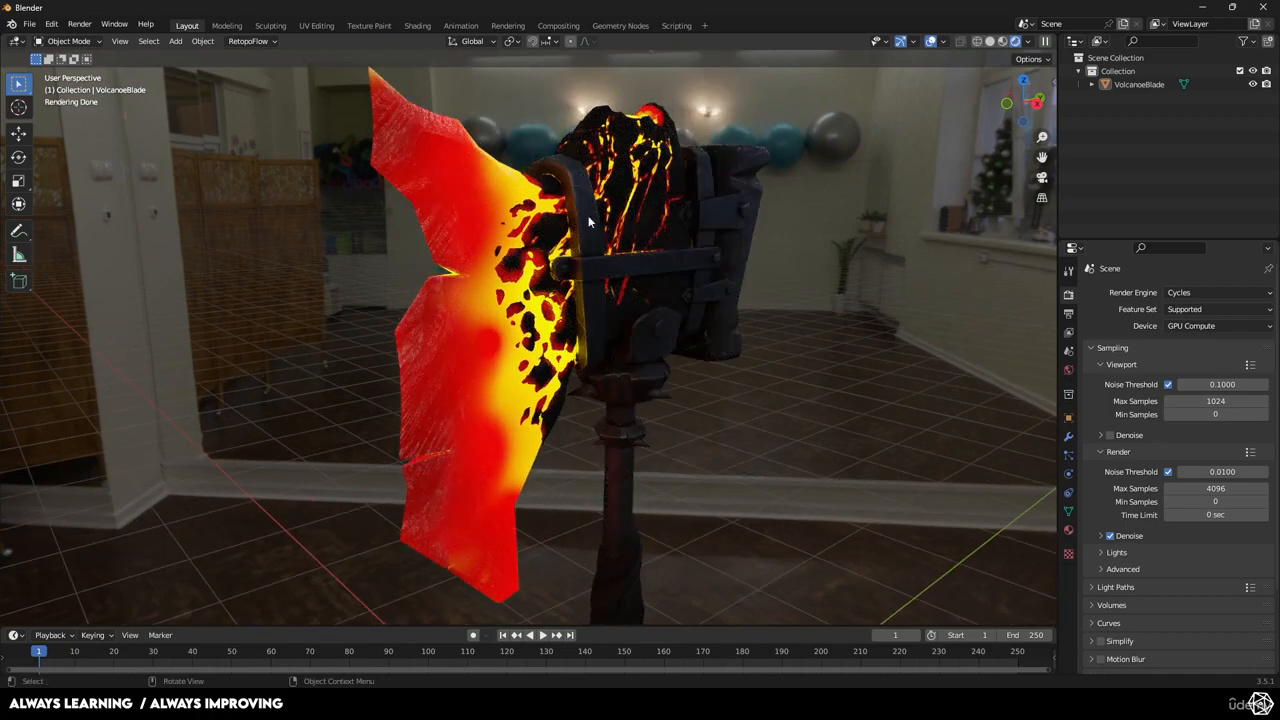
pyautogui.moveTo(514, 370); pyautogui.dragTo(583, 372, button='middle')
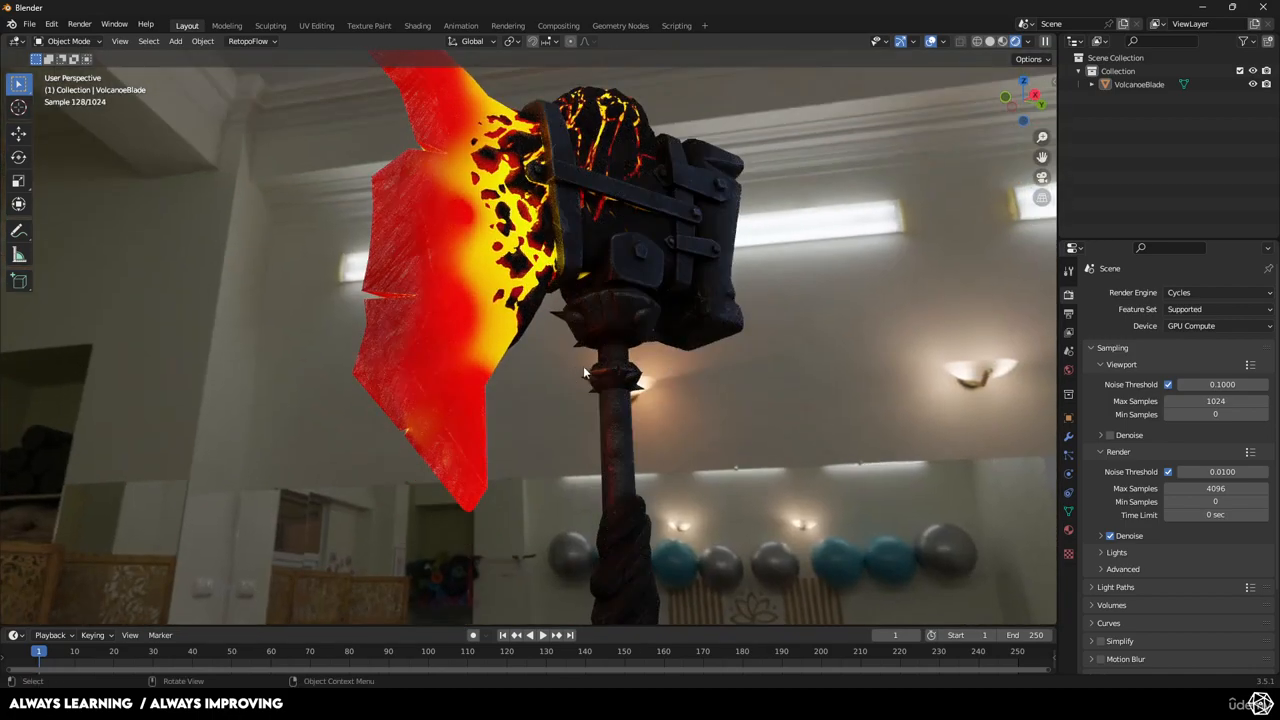
pyautogui.scroll(4, 608, 455)
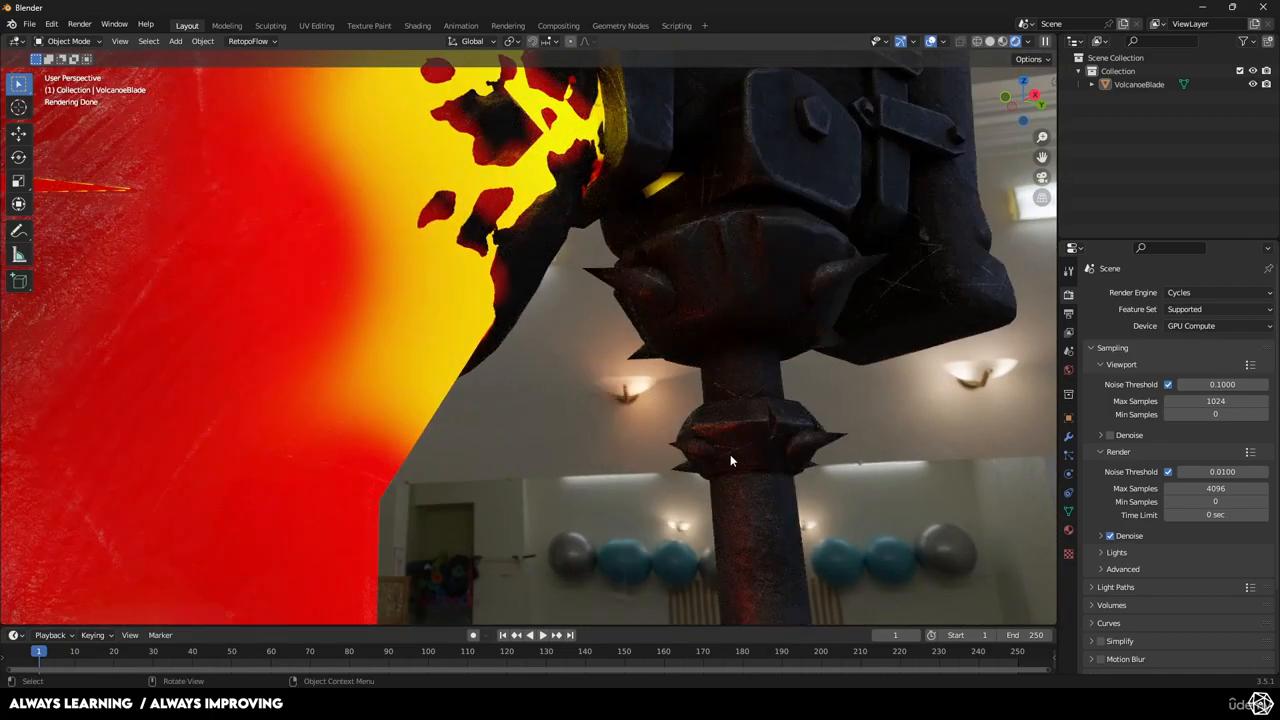
pyautogui.scroll(-5, 730, 461)
pyautogui.moveTo(605, 346); pyautogui.dragTo(578, 371, button='middle')
pyautogui.moveTo(560, 428); pyautogui.dragTo(487, 397, button='middle')
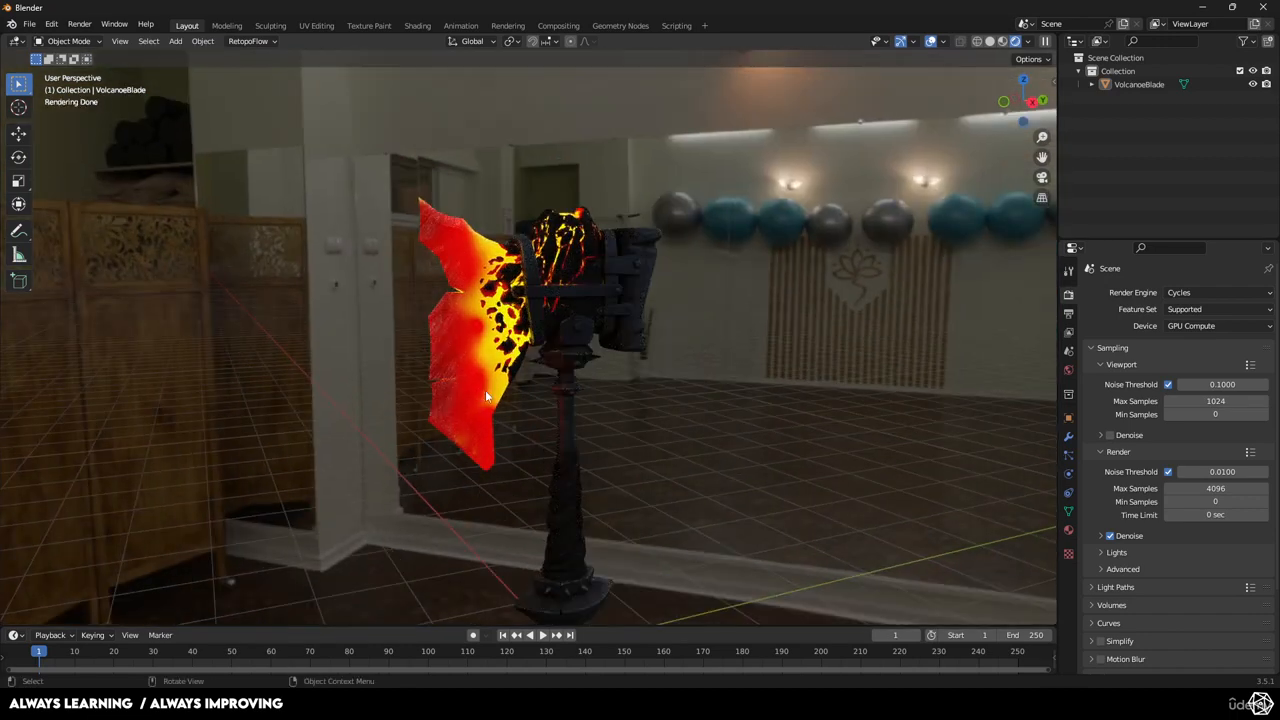
# Set the M_LavaAxe material's Emission Strength to 15
pyautogui.click(1068, 530)
pyautogui.scroll(-10, 1208, 600)
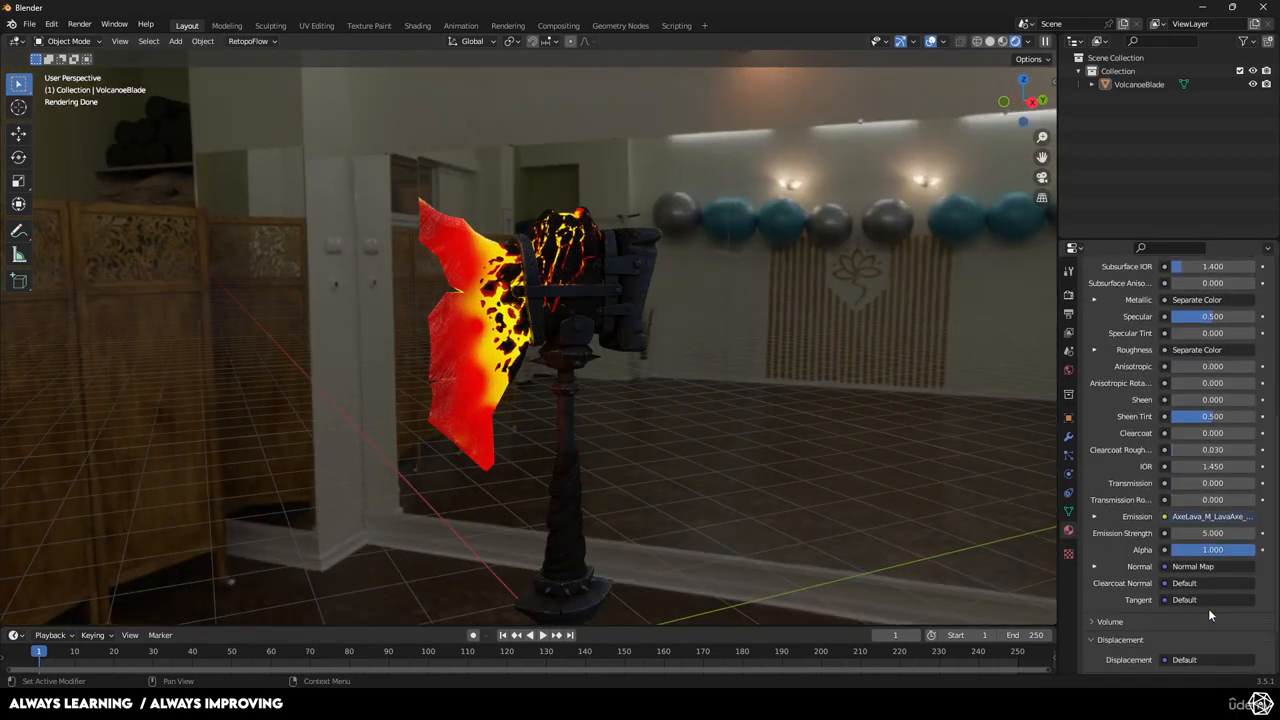
pyautogui.click(1212, 533)
pyautogui.write('15')
pyautogui.press('Return')
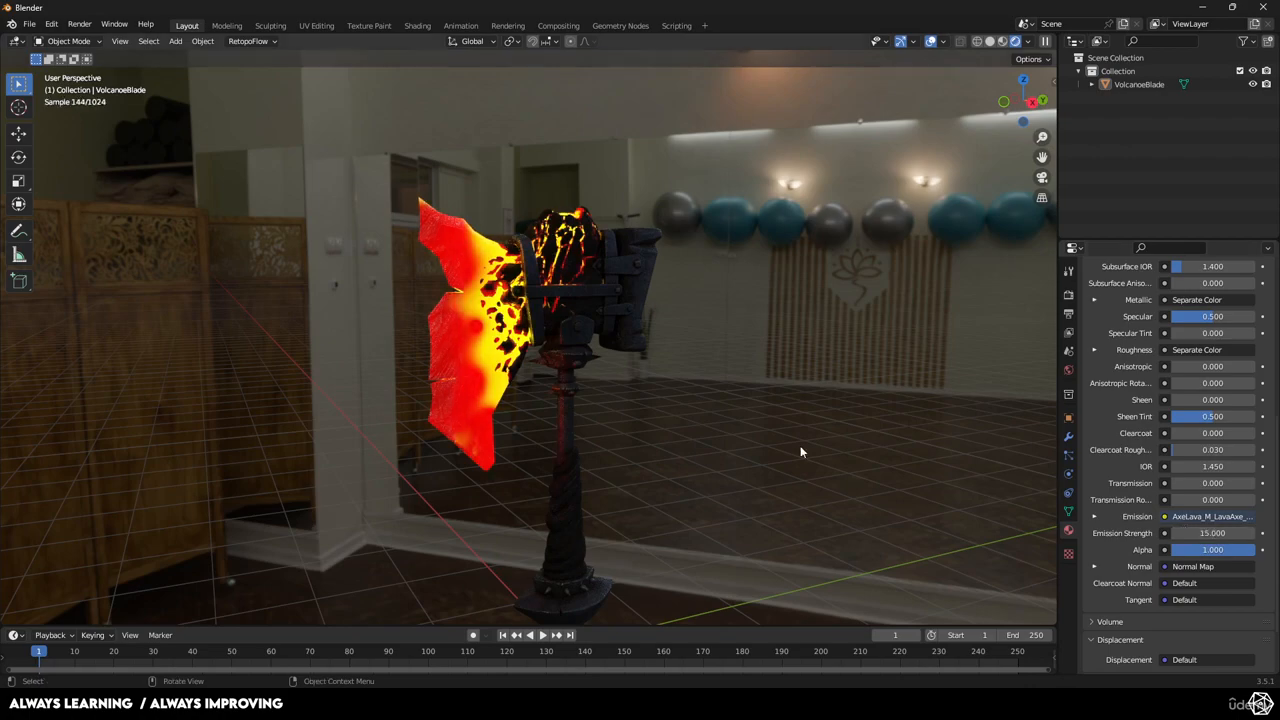
# Set the World background Strength to 1 and check the axe under the brighter HDRI
pyautogui.scroll(4, 622, 284)
pyautogui.moveTo(665, 245); pyautogui.dragTo(645, 315, button='middle')
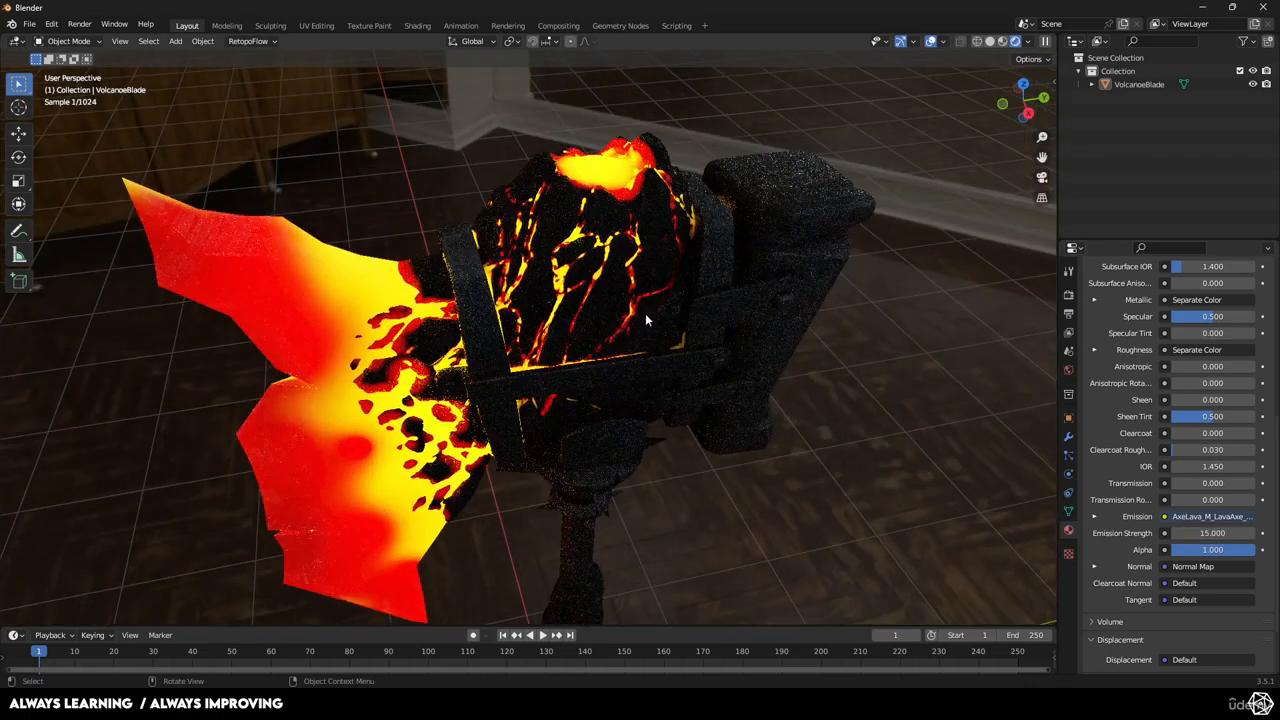
pyautogui.scroll(-4, 548, 206)
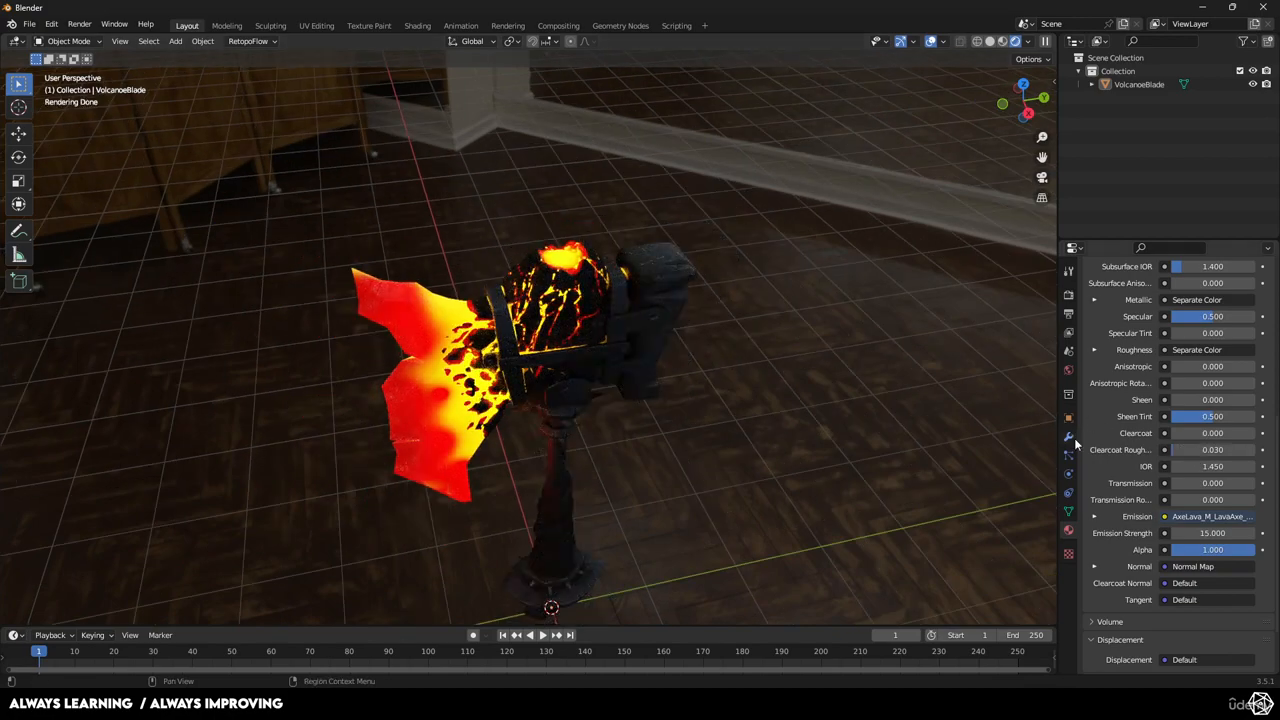
pyautogui.click(1069, 370)
pyautogui.click(1216, 507)
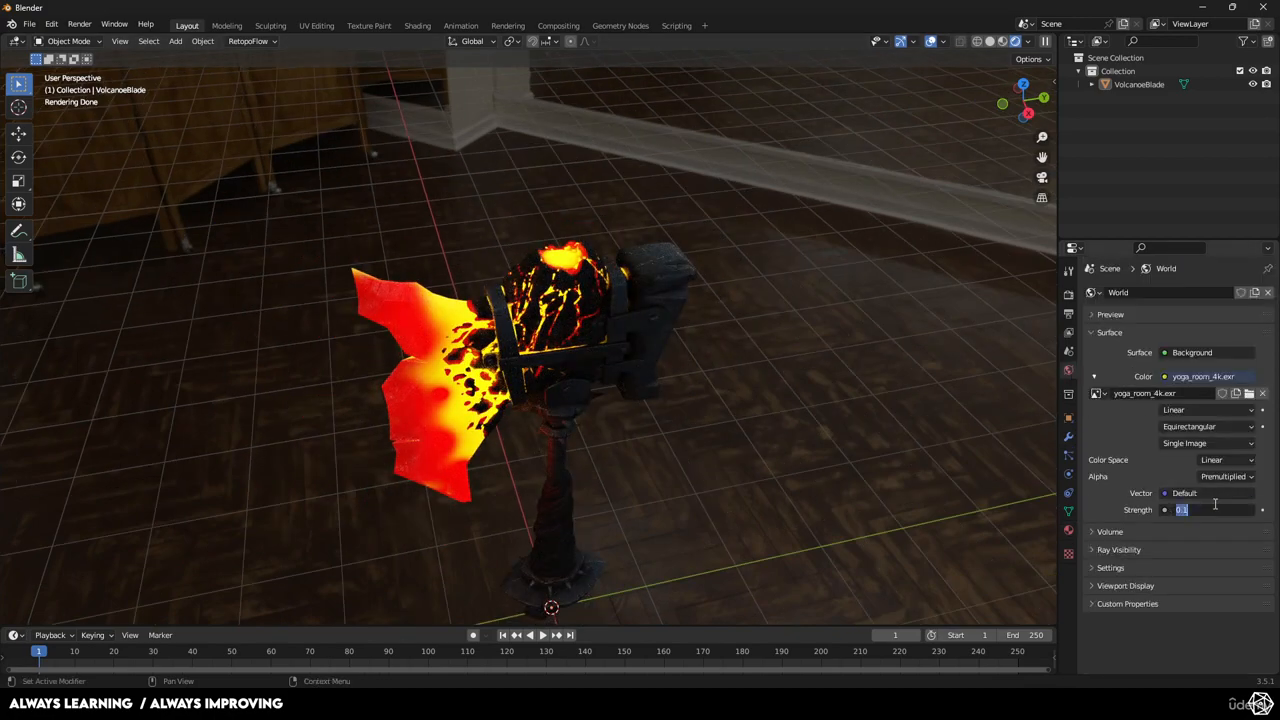
pyautogui.write('1')
pyautogui.press('Return')
pyautogui.moveTo(663, 420)
pyautogui.mouseDown(button='middle')
pyautogui.moveTo(671, 364)
pyautogui.moveTo(654, 425)
pyautogui.mouseUp(button='middle')
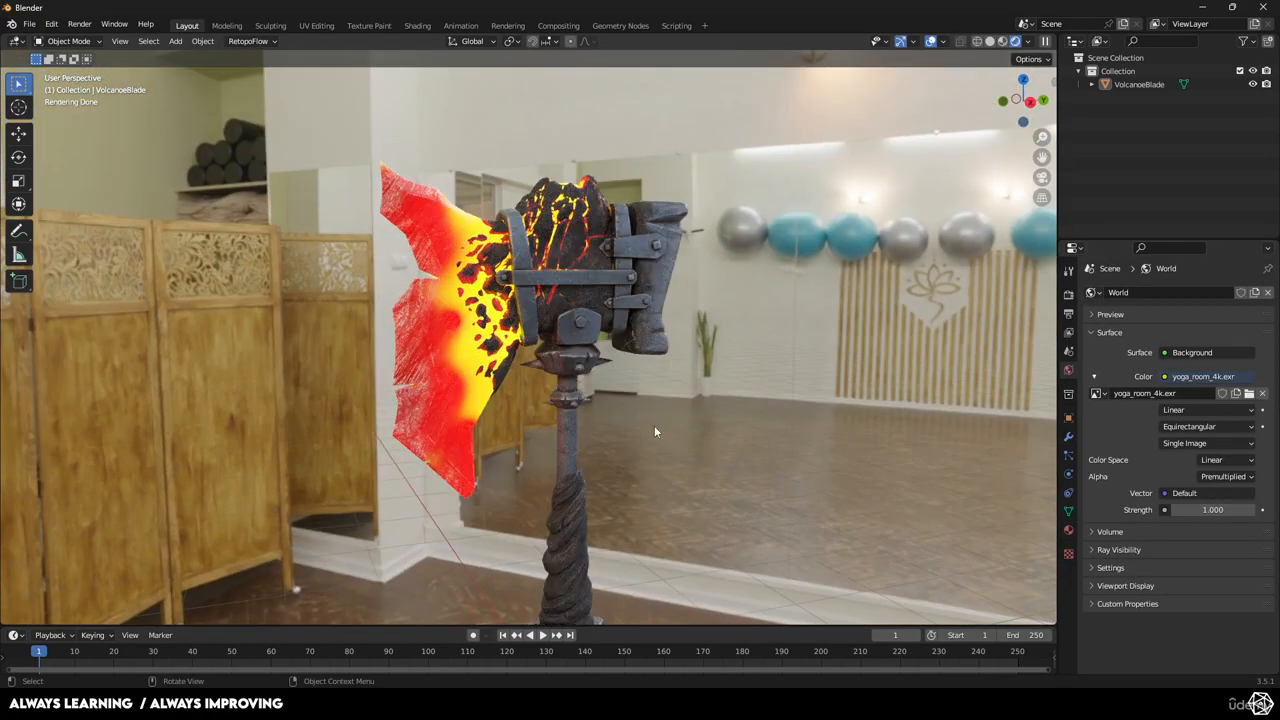
# Try a World background Strength of -10
pyautogui.click(1217, 508)
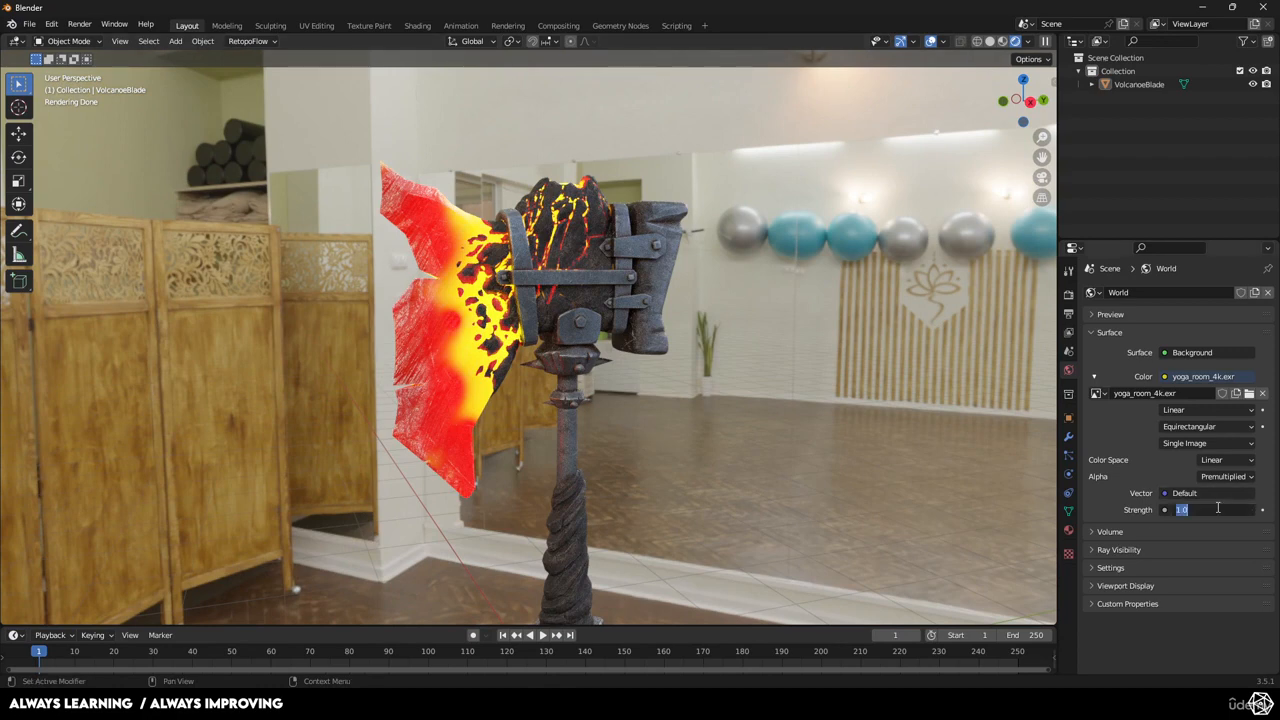
pyautogui.write('-10')
pyautogui.press('Return')
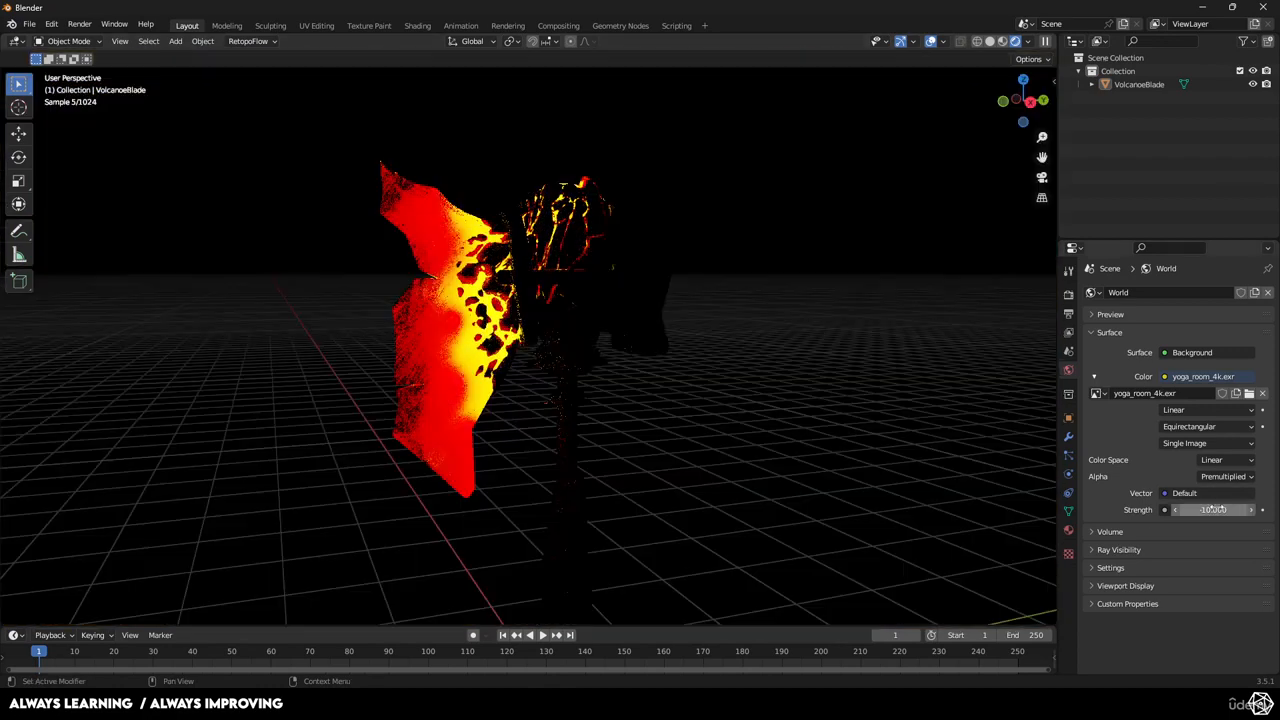
# Set the World background Strength to 0.001 and check the blade's glow in near darkness
pyautogui.click(1210, 510)
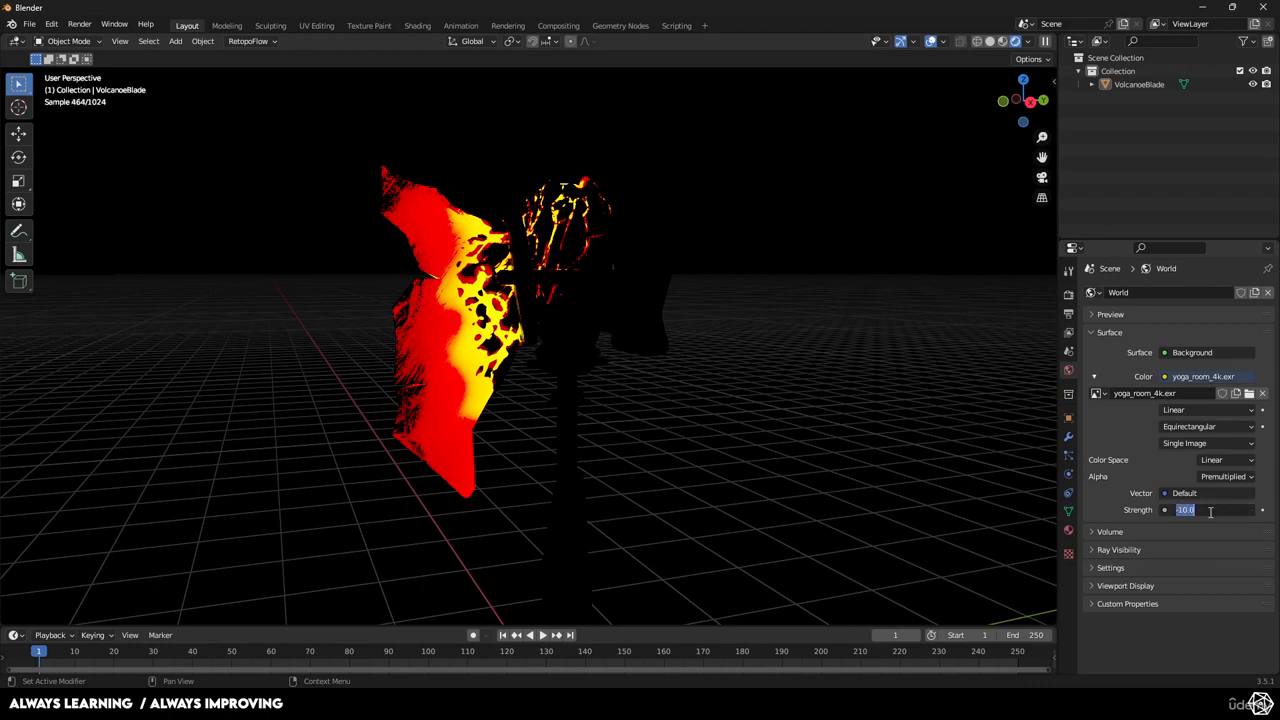
pyautogui.press('BackSpace')
pyautogui.press('Return')
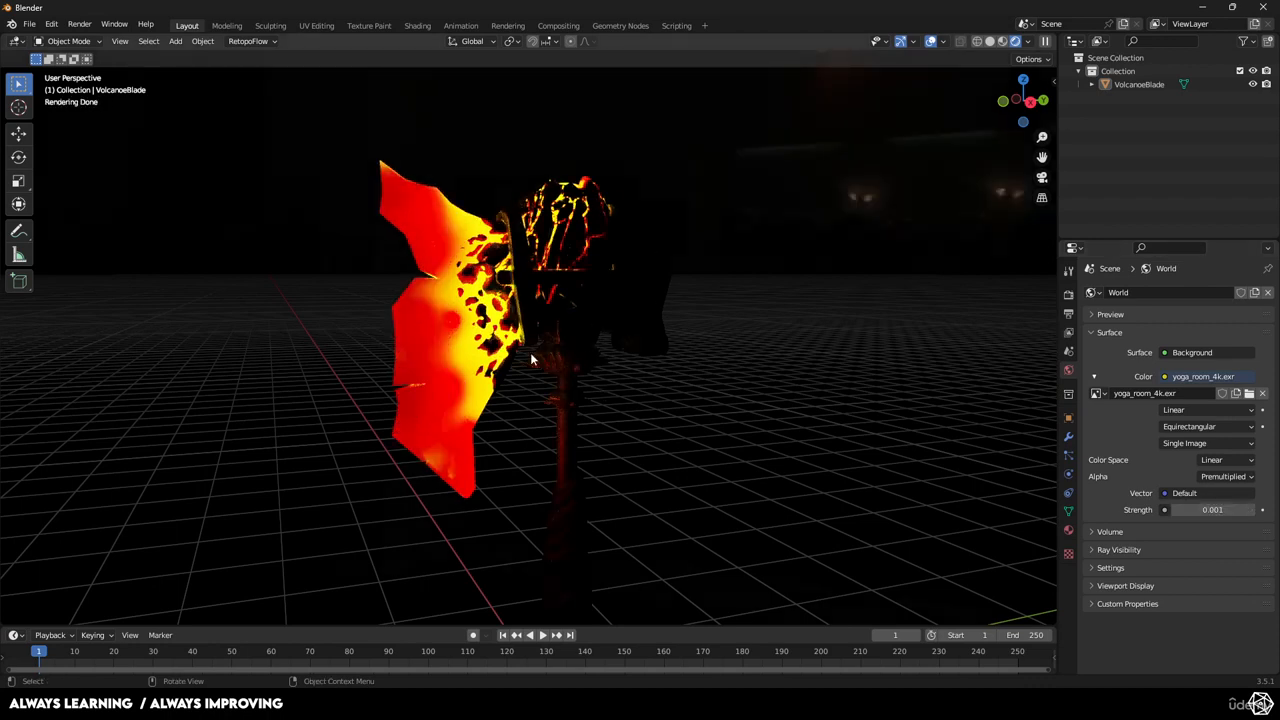
pyautogui.moveTo(547, 341); pyautogui.dragTo(779, 428, button='middle')
# Try an Emission Strength of 500 on the M_LavaAxe material and examine the light cast on the axe head and handle
pyautogui.click(1067, 534)
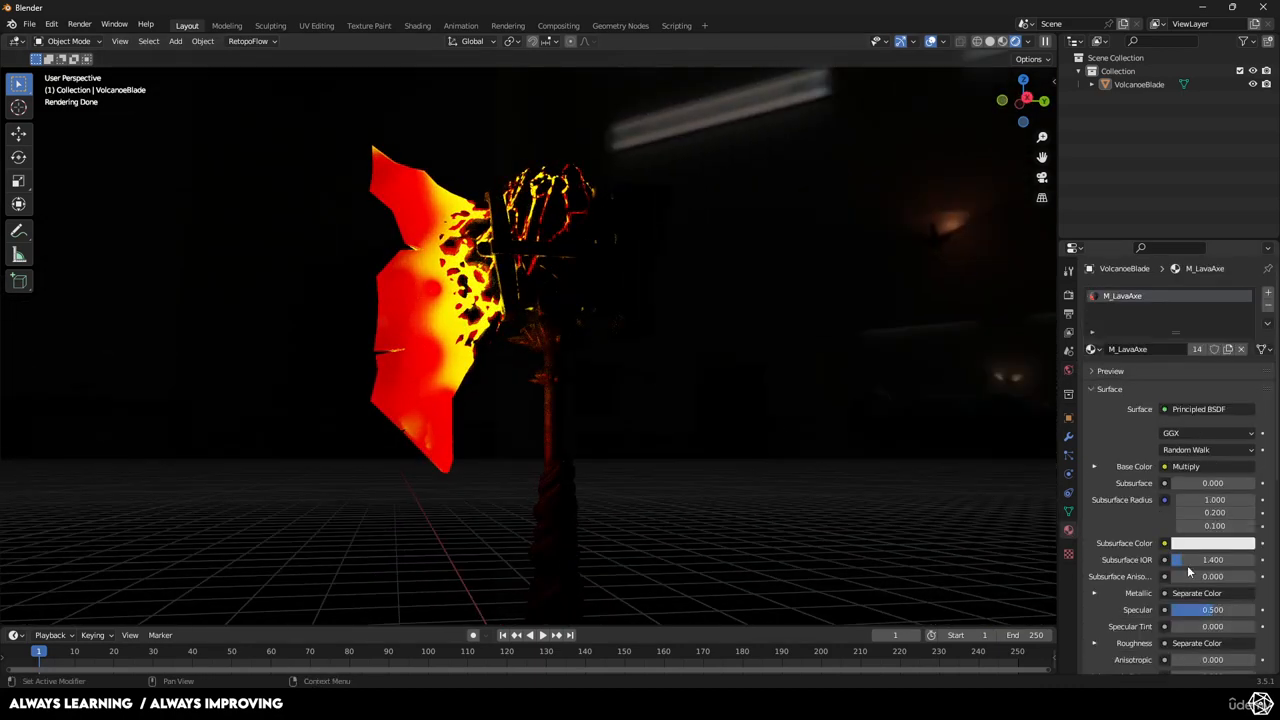
pyautogui.scroll(-15, 1200, 555)
pyautogui.doubleClick(1207, 533)
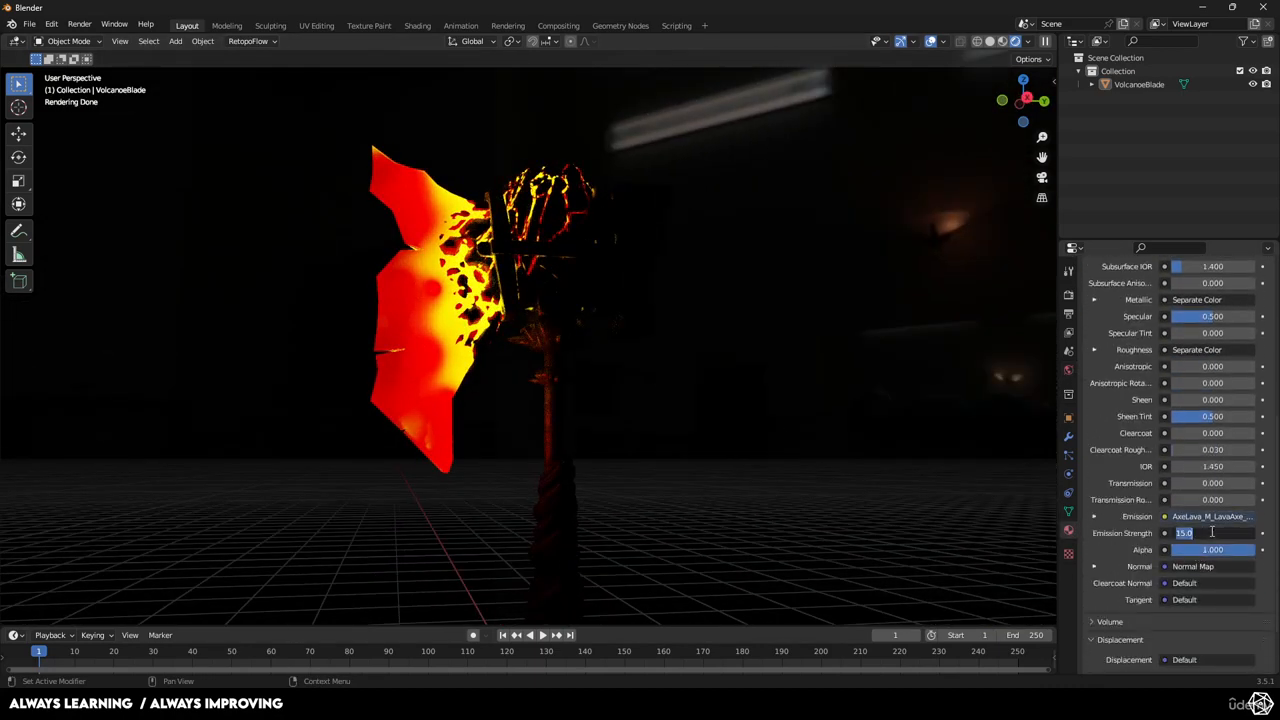
pyautogui.write('500')
pyautogui.press('Return')
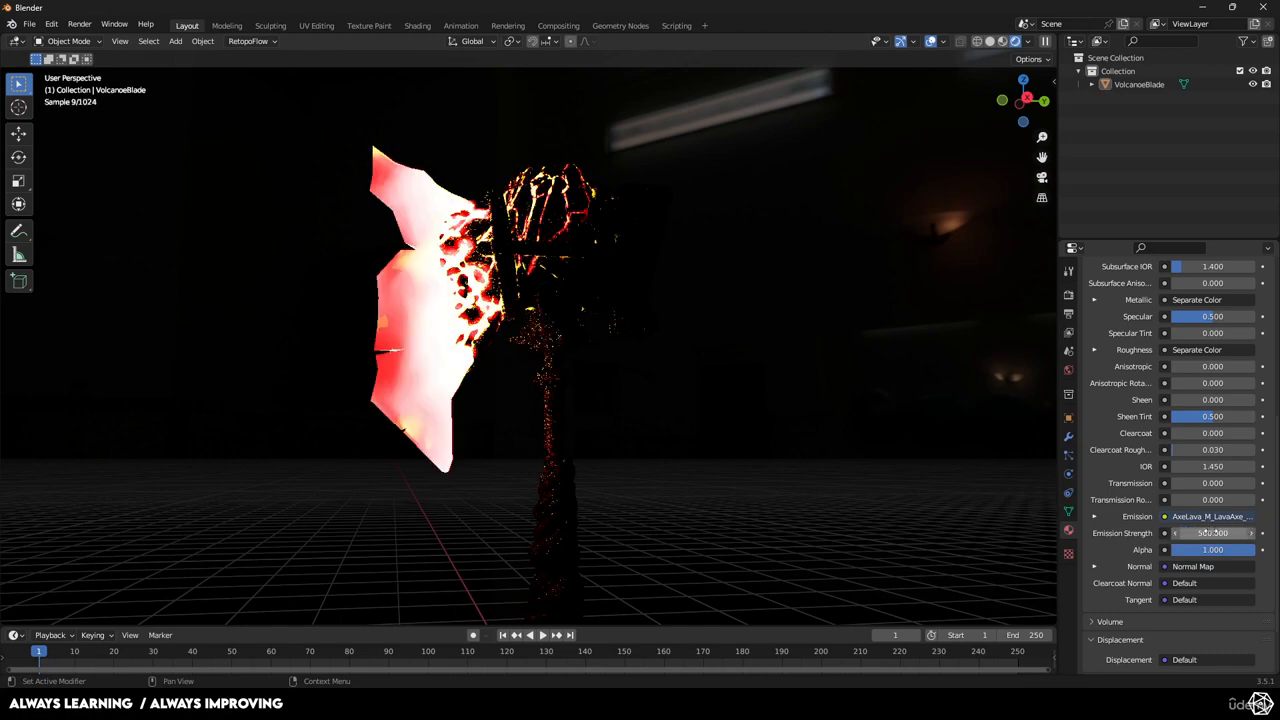
pyautogui.moveTo(497, 352); pyautogui.dragTo(573, 289, button='middle')
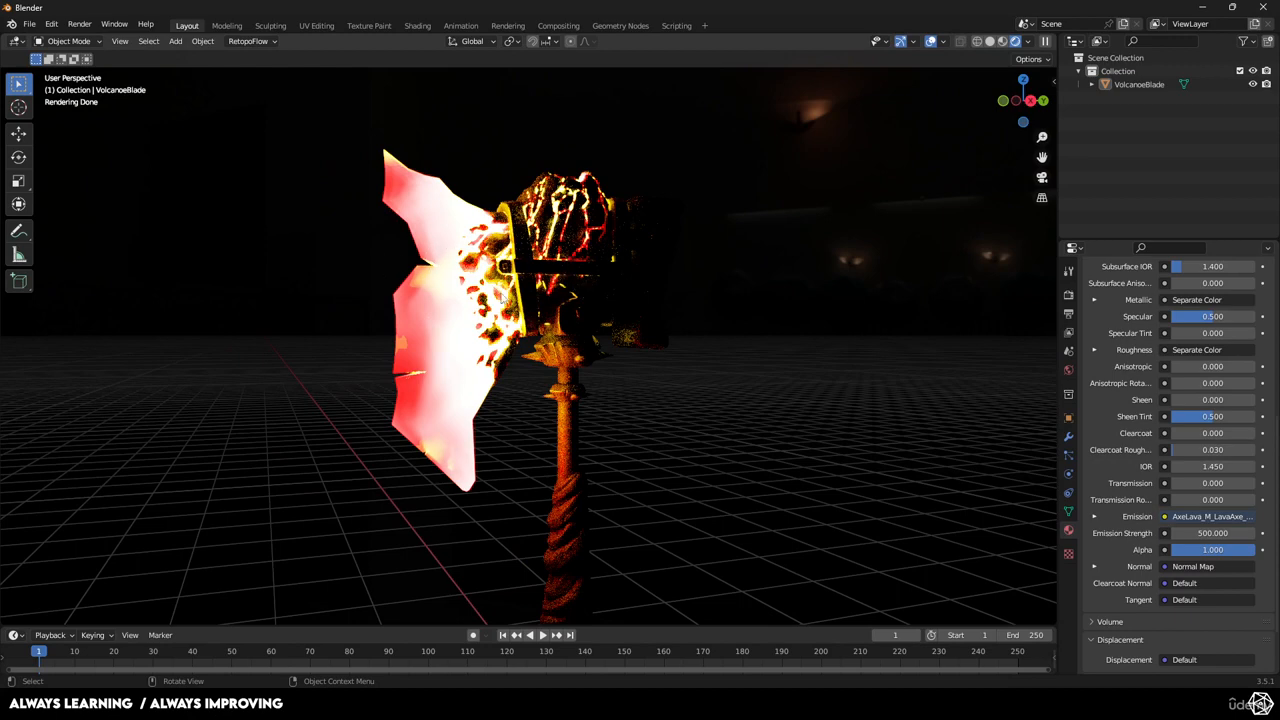
pyautogui.scroll(-3, 520, 320)
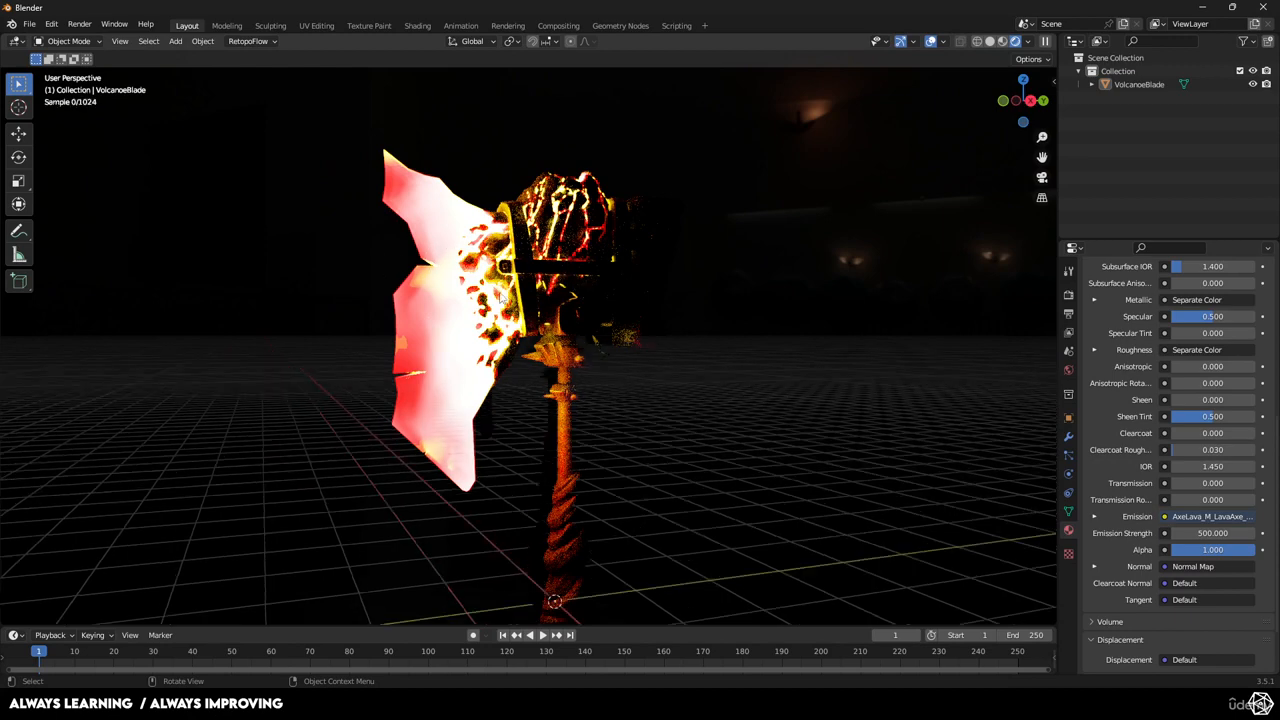
pyautogui.scroll(3, 550, 345)
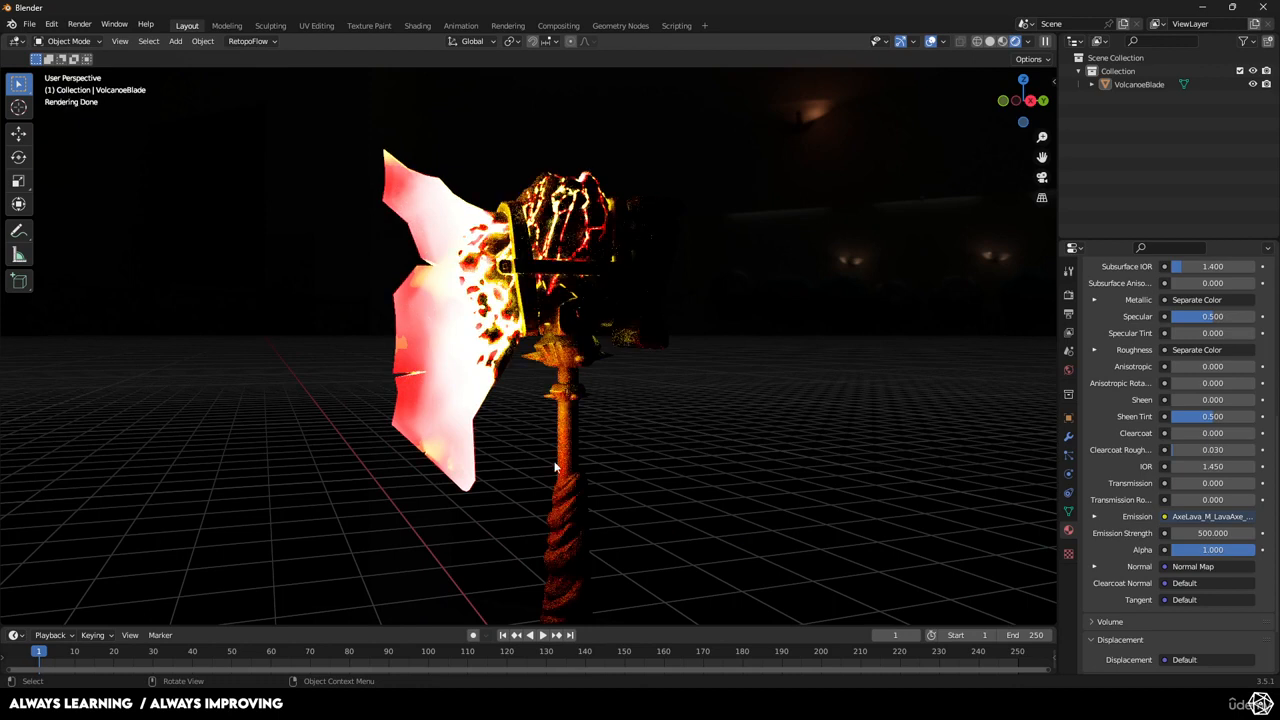
# Set the M_LavaAxe material's Emission Strength to 5 and check the dimmer glow against the dark environment
pyautogui.doubleClick(1209, 533)
pyautogui.write('5')
pyautogui.press('Return')
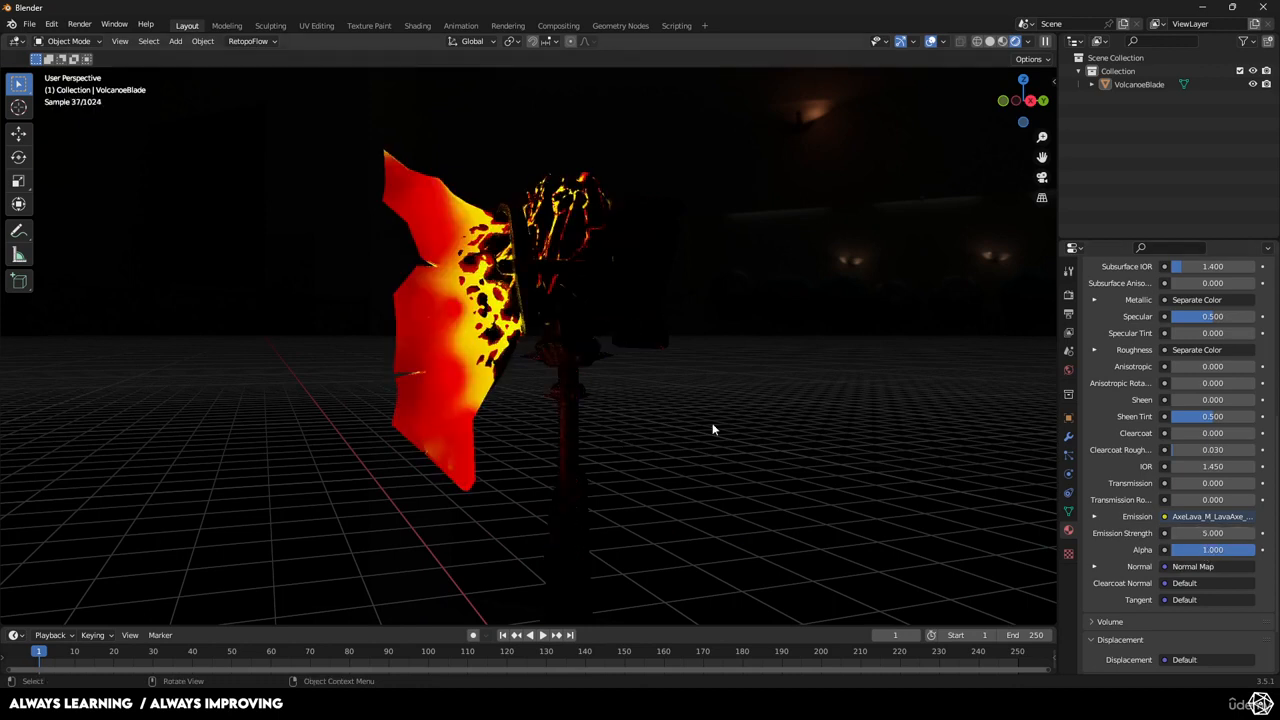
pyautogui.moveTo(690, 406); pyautogui.dragTo(702, 412, button='middle')
# Set the World background Strength to 0.5 and inspect the whole axe against the yoga room HDRI
pyautogui.click(1068, 370)
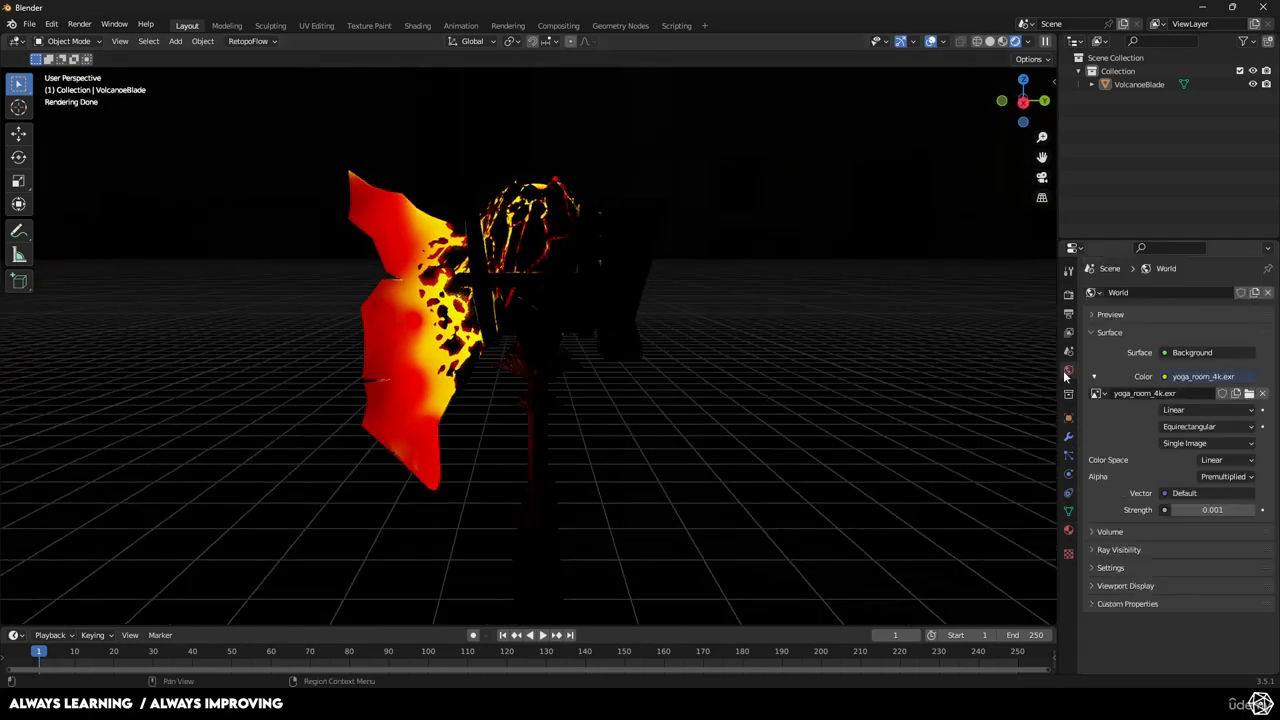
pyautogui.doubleClick(1230, 510)
pyautogui.press('BackSpace')
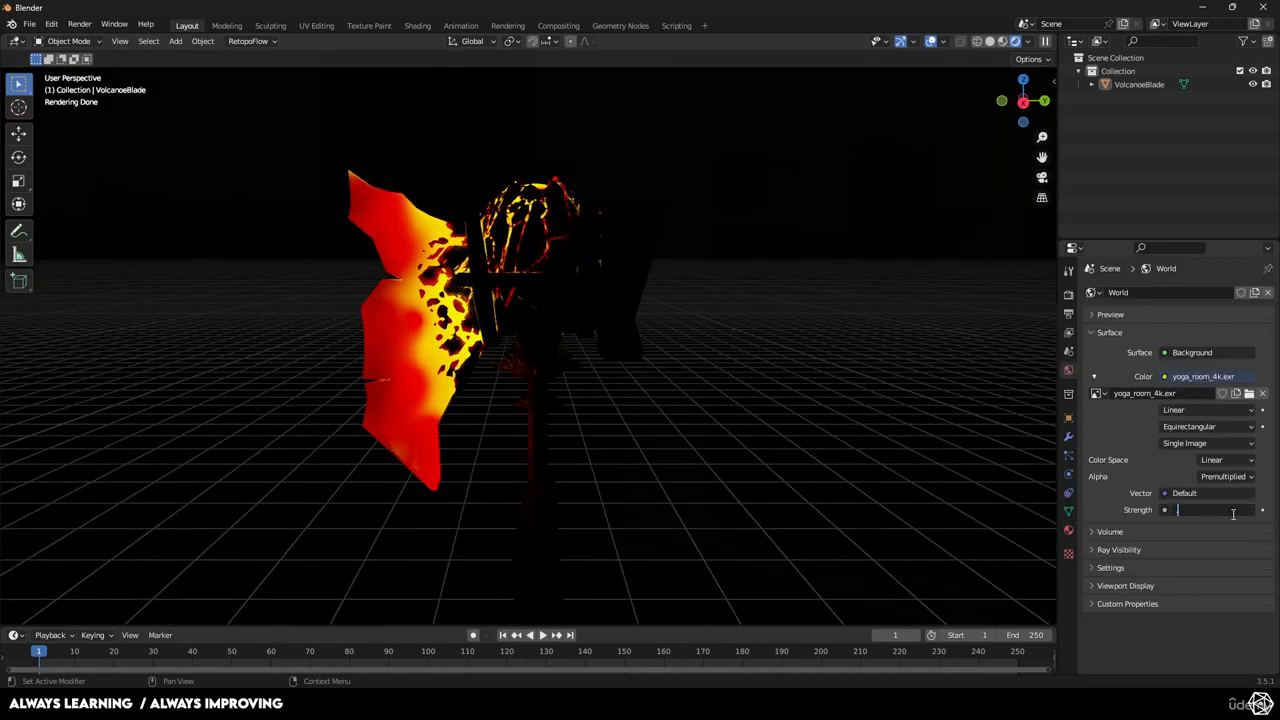
pyautogui.write('.5')
pyautogui.press('Return')
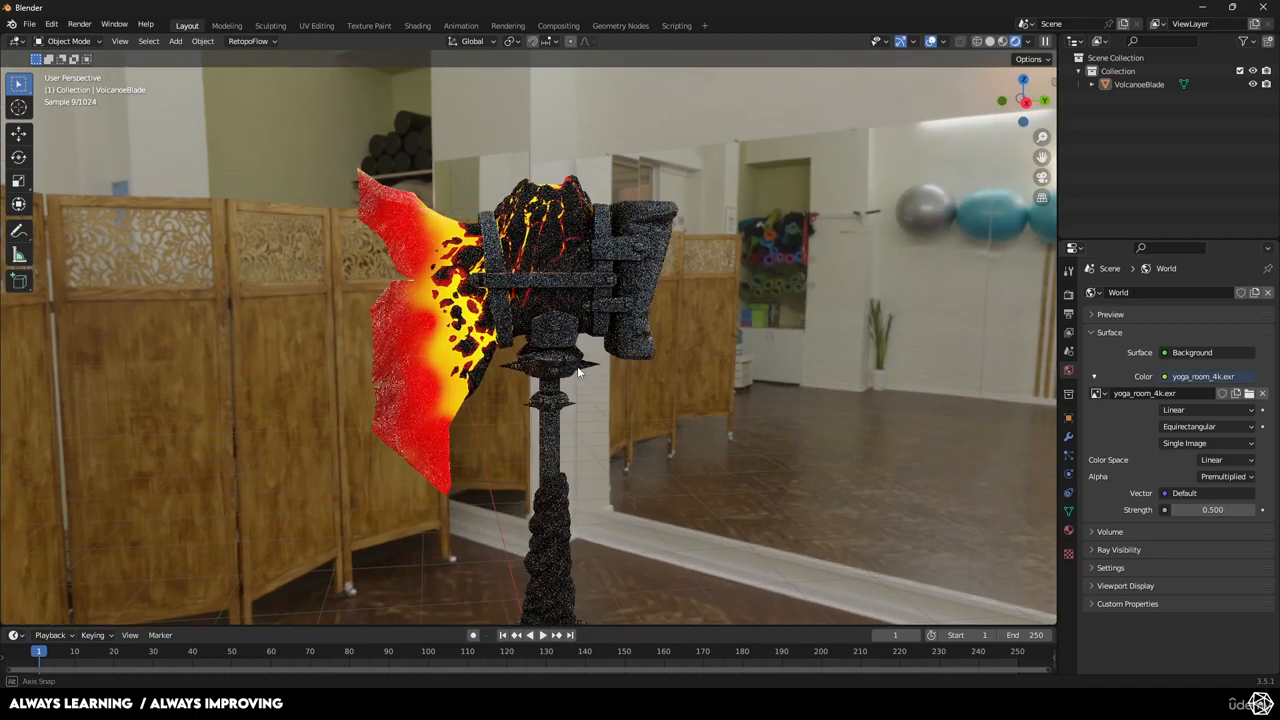
pyautogui.scroll(2, 614, 344)
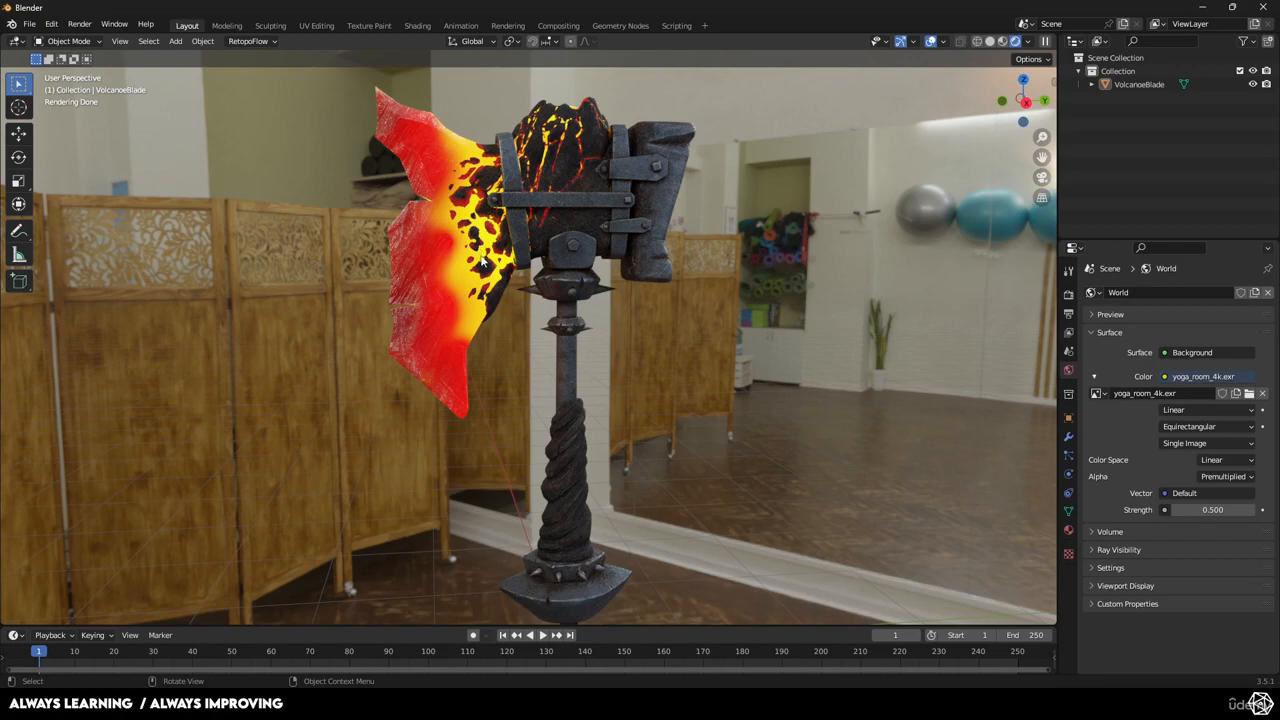
pyautogui.moveTo(506, 248); pyautogui.dragTo(562, 158, button='middle')
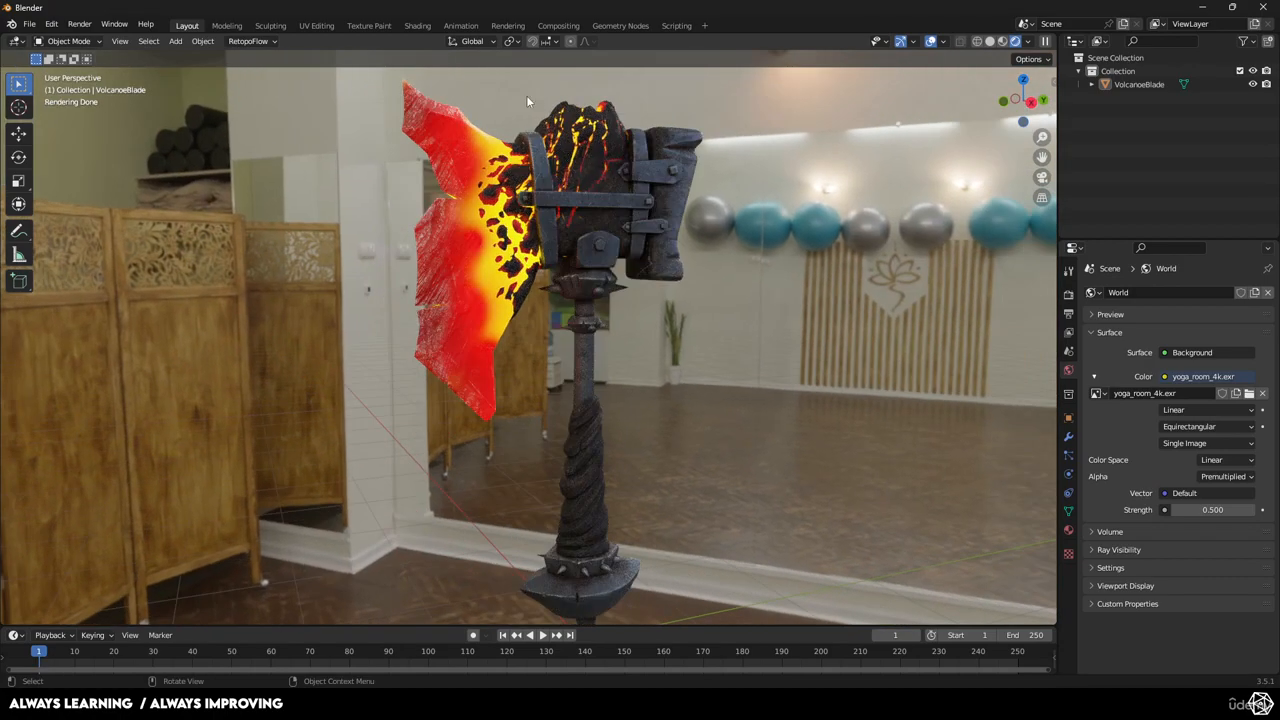
# In the Shading workspace, insert a Hue Saturation Value node between the Emissive texture's Color and the shader's Emission input
pyautogui.click(418, 27)
pyautogui.moveTo(546, 484)
pyautogui.mouseDown(button='middle')
pyautogui.moveTo(540, 506)
pyautogui.moveTo(593, 606)
pyautogui.moveTo(620, 489)
pyautogui.mouseUp(button='middle')
pyautogui.scroll(4, 607, 543)
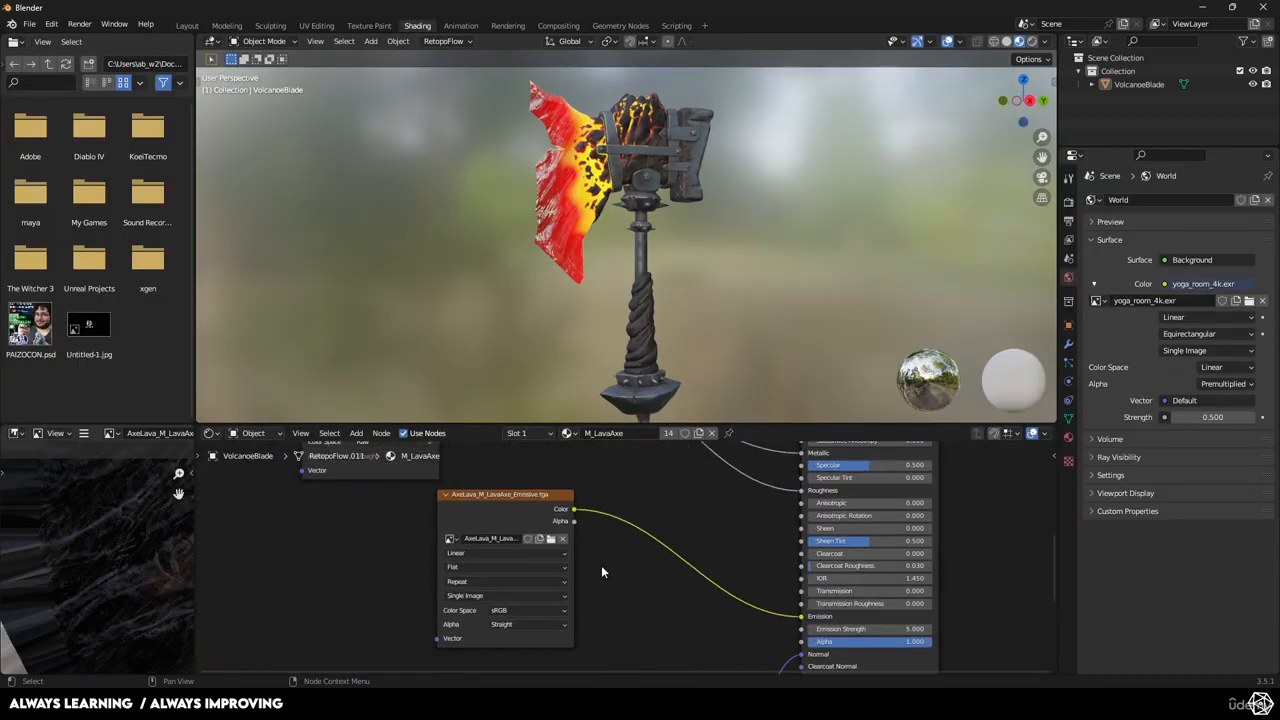
pyautogui.moveTo(601, 559); pyautogui.dragTo(631, 573, button='middle')
pyautogui.moveTo(529, 495); pyautogui.dragTo(438, 497)
pyautogui.moveTo(537, 499); pyautogui.dragTo(555, 500, button='middle')
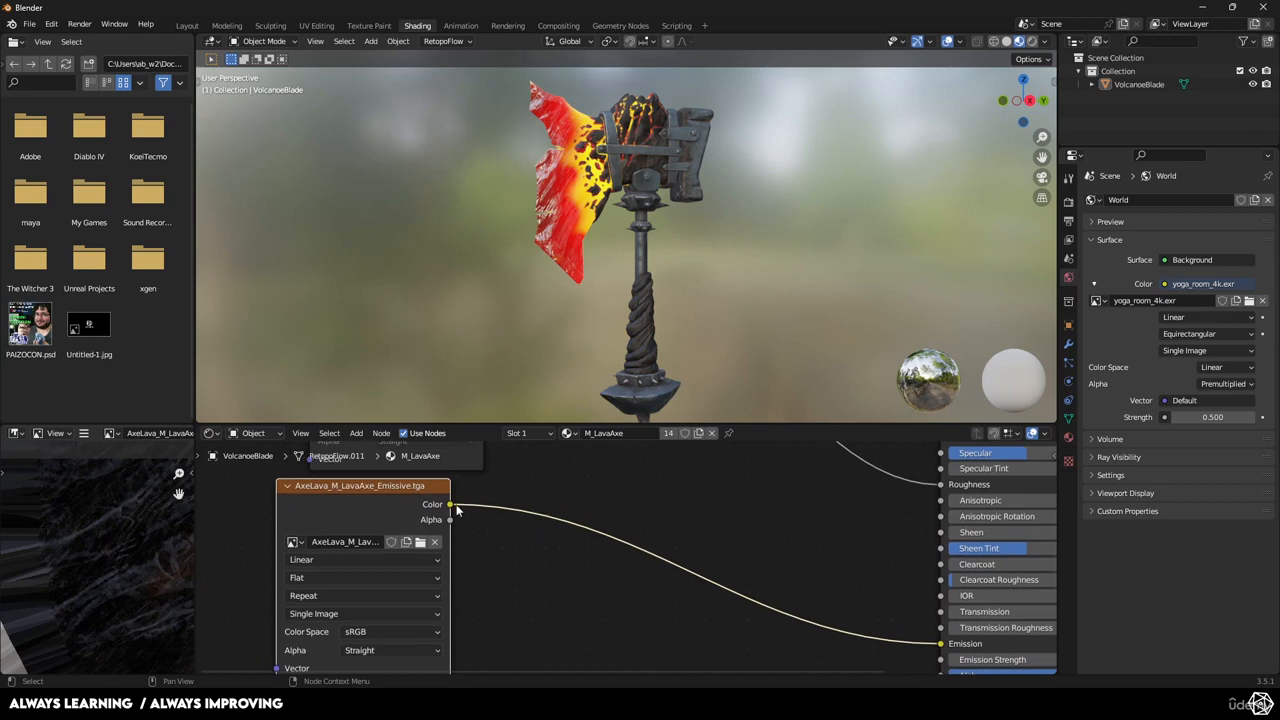
pyautogui.hotkey('shift', 'a')
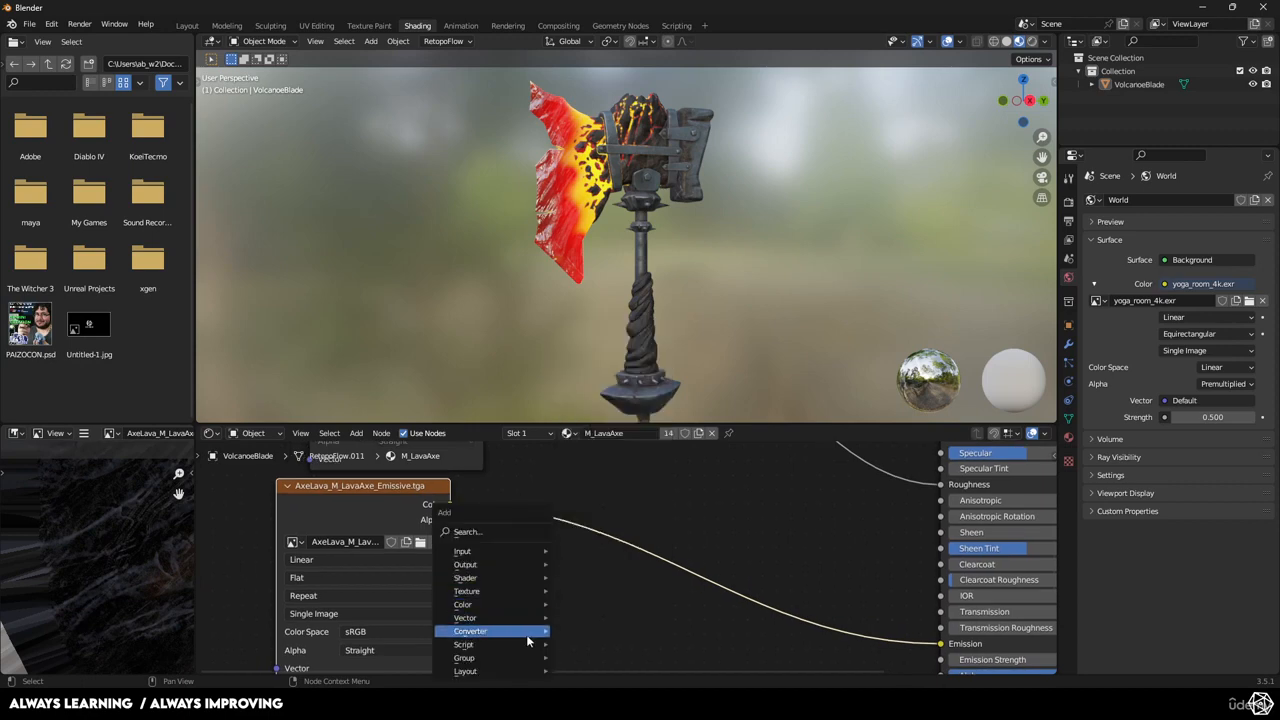
pyautogui.moveTo(513, 602)
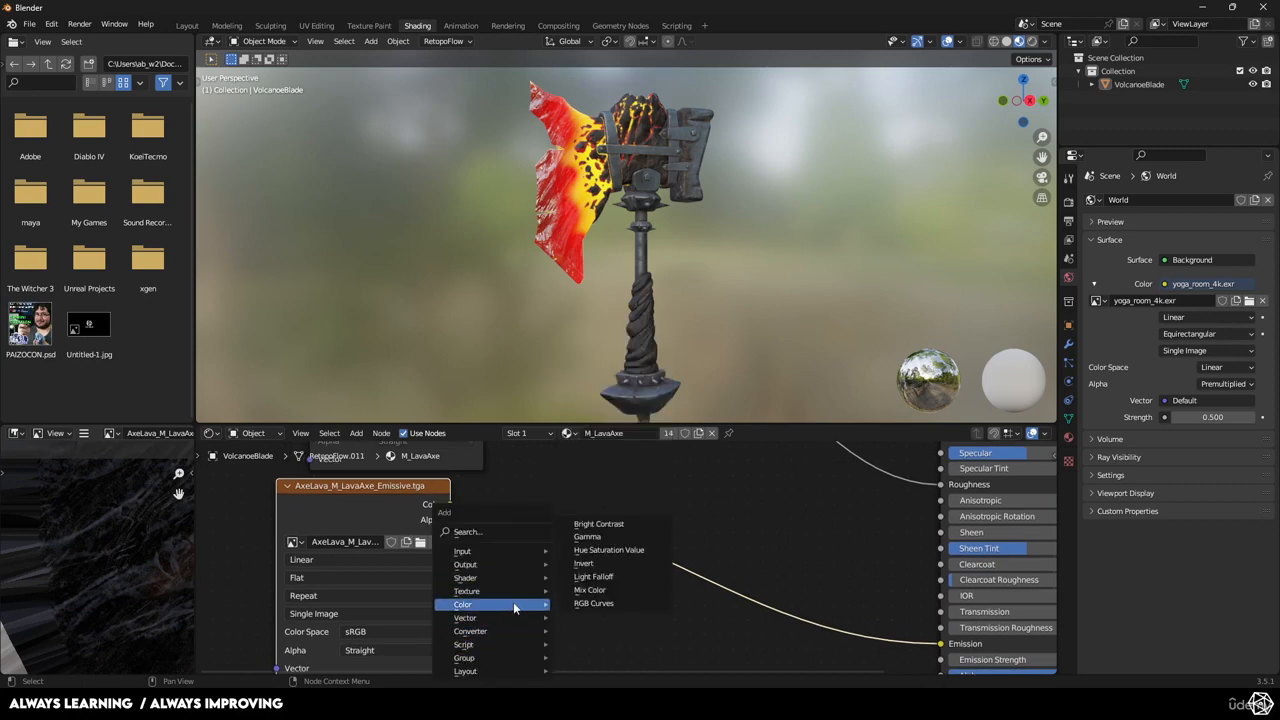
pyautogui.click(619, 551)
pyautogui.click(592, 513)
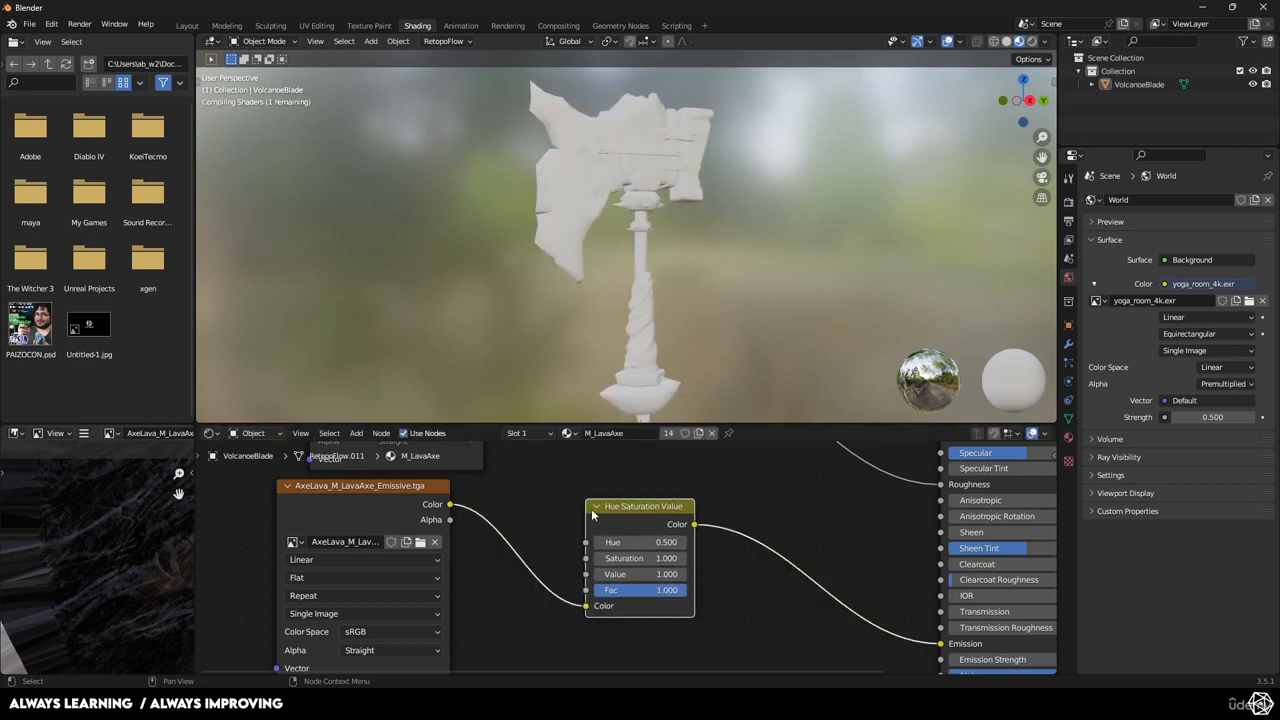
# Try Saturation values of 0.5 and 0.8 on the Hue Saturation Value node and inspect the blade's color
pyautogui.click(640, 557)
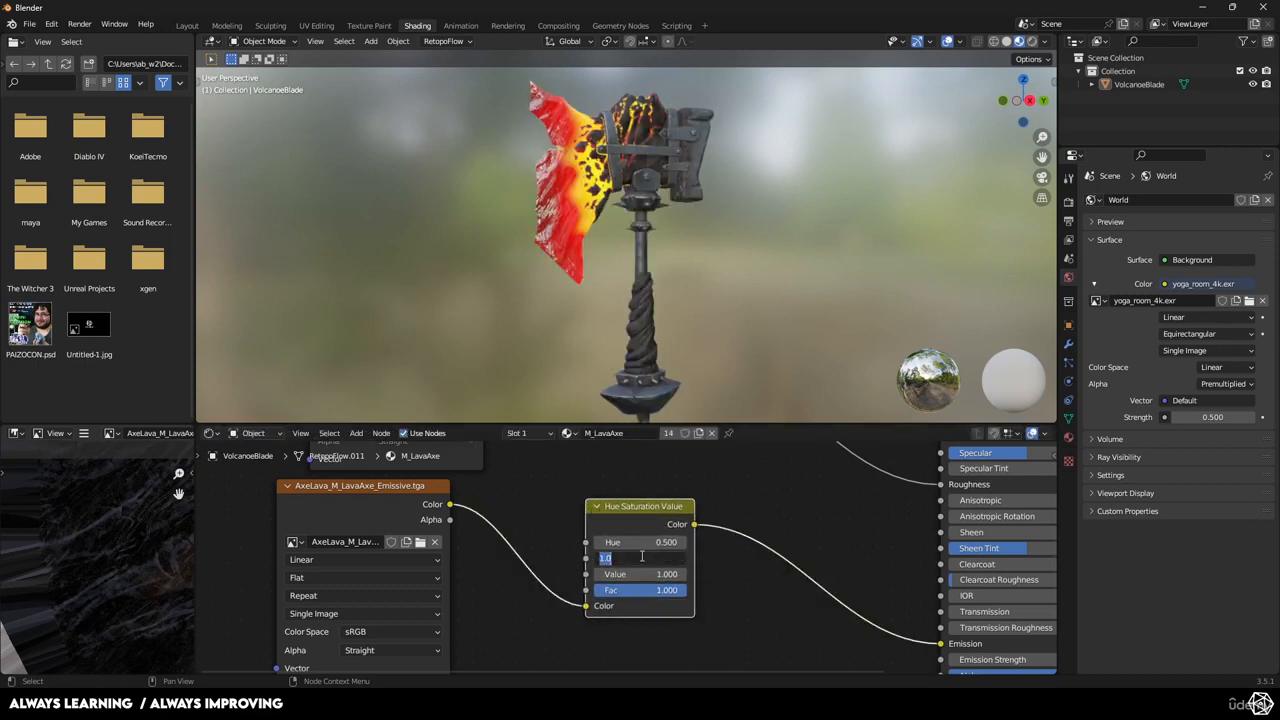
pyautogui.write('0.5')
pyautogui.press('Return')
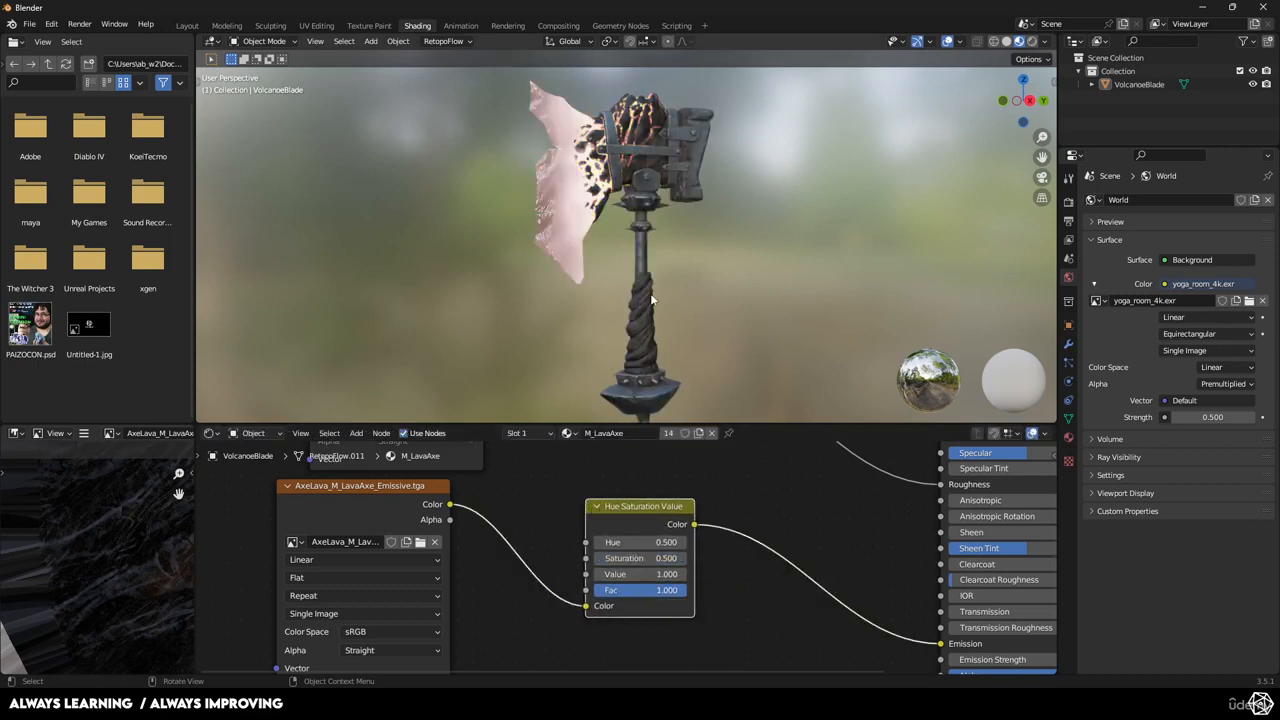
pyautogui.click(663, 556)
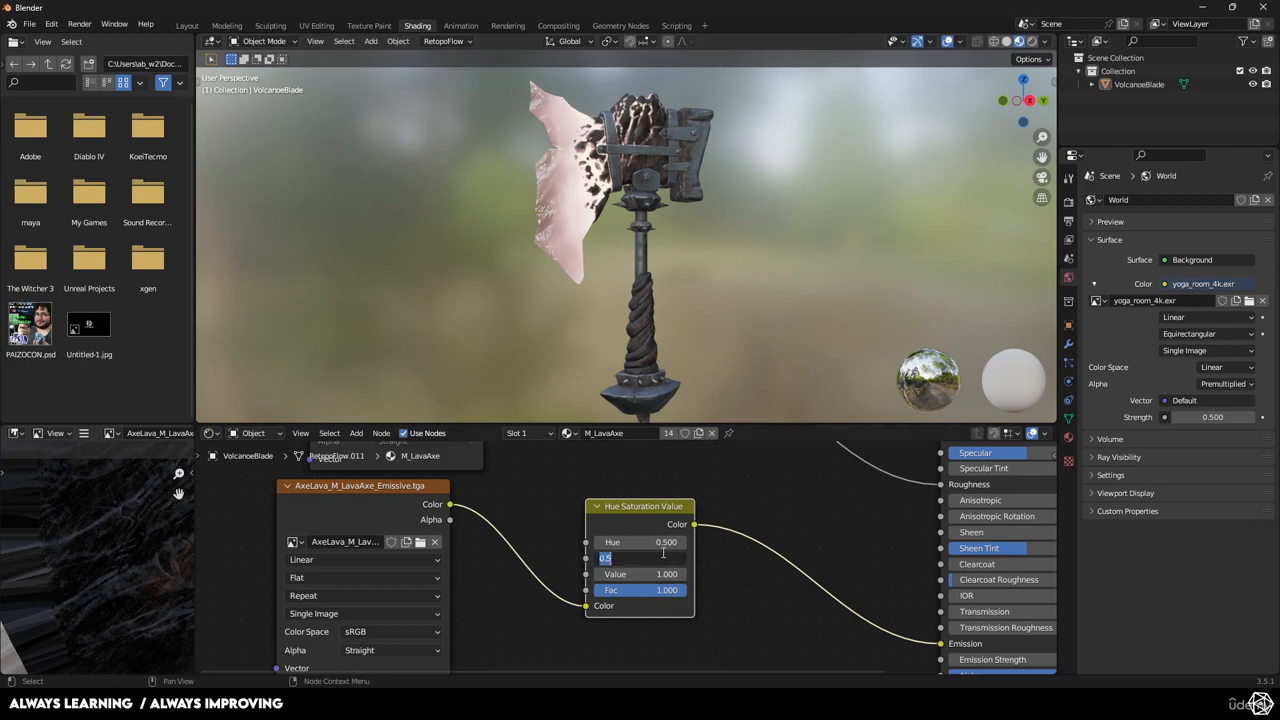
pyautogui.press('Return')
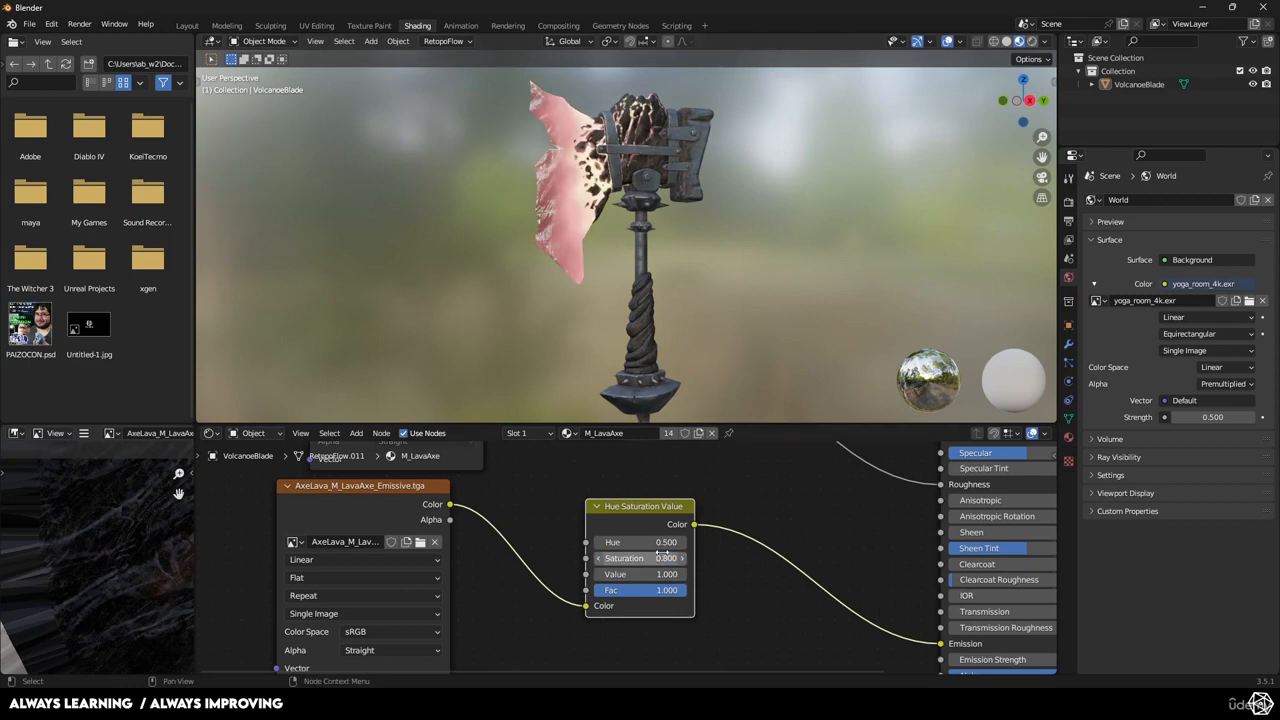
pyautogui.moveTo(649, 256); pyautogui.dragTo(676, 299, button='middle')
pyautogui.scroll(6, 732, 256)
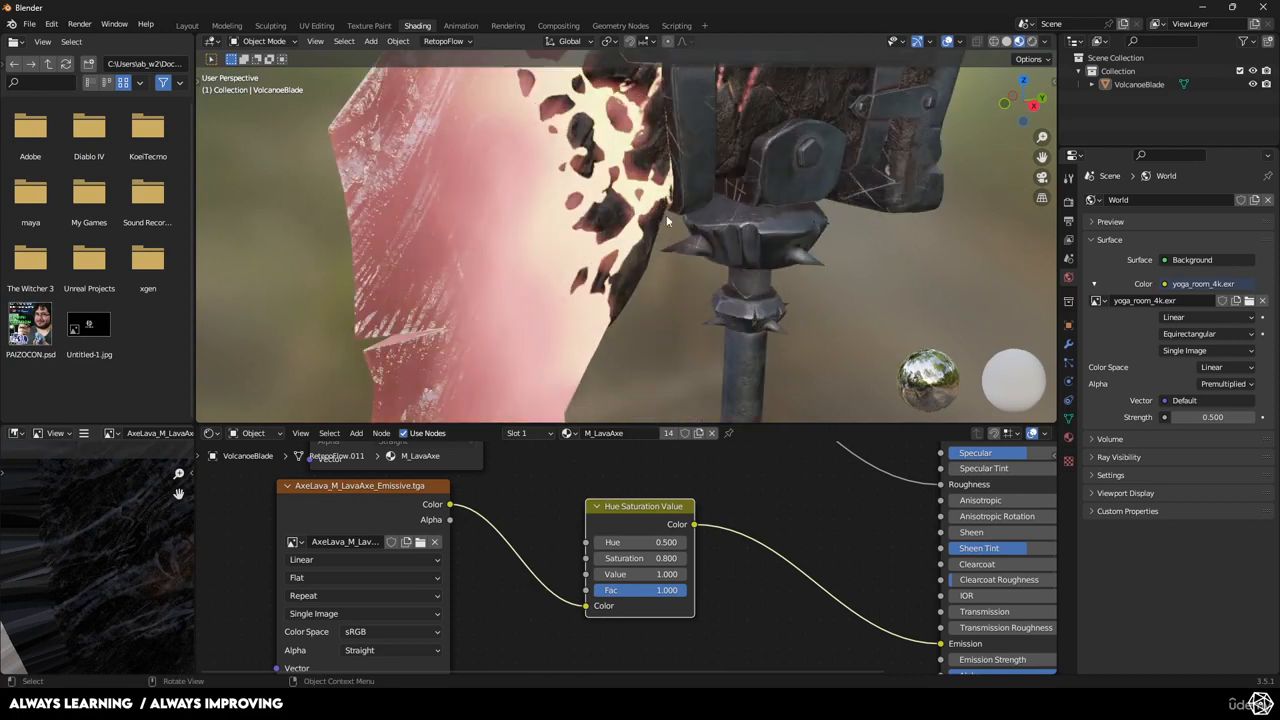
pyautogui.scroll(-4, 733, 257)
# Set the Hue Saturation Value node's Saturation to 0.9 and check the blade in the Layout workspace's Cycles render
pyautogui.click(663, 558)
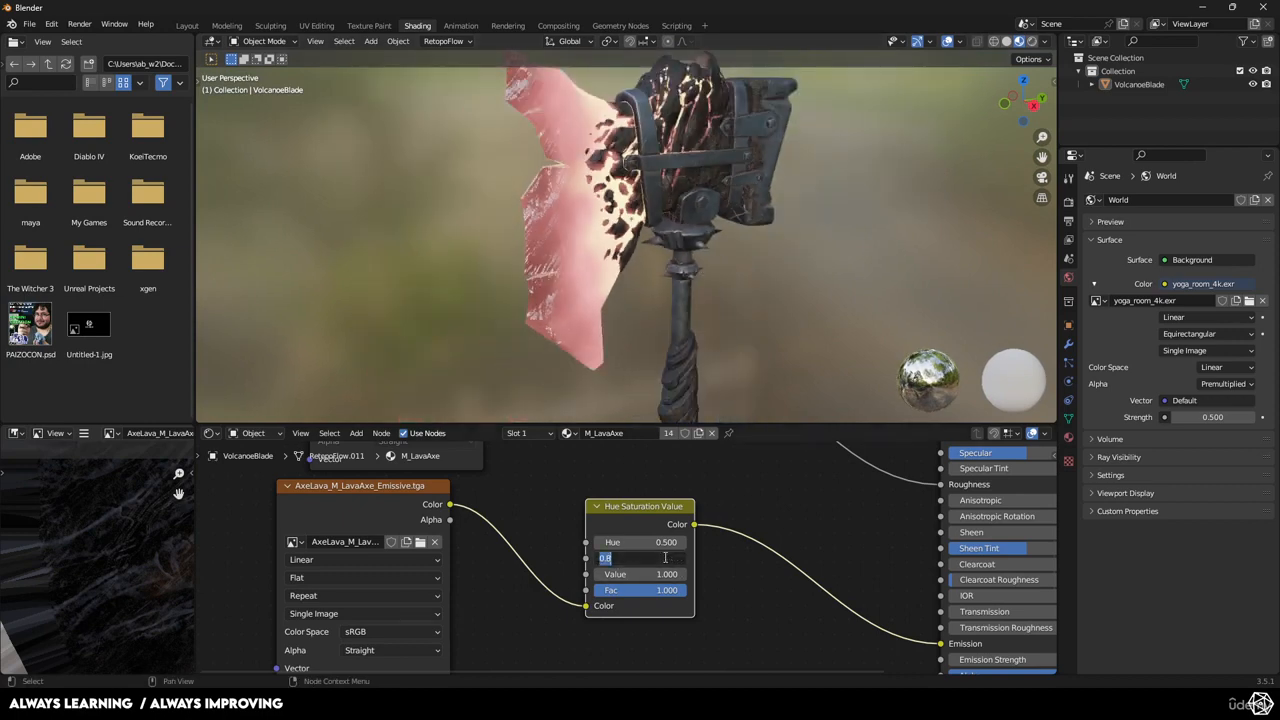
pyautogui.write('0.9')
pyautogui.press('Return')
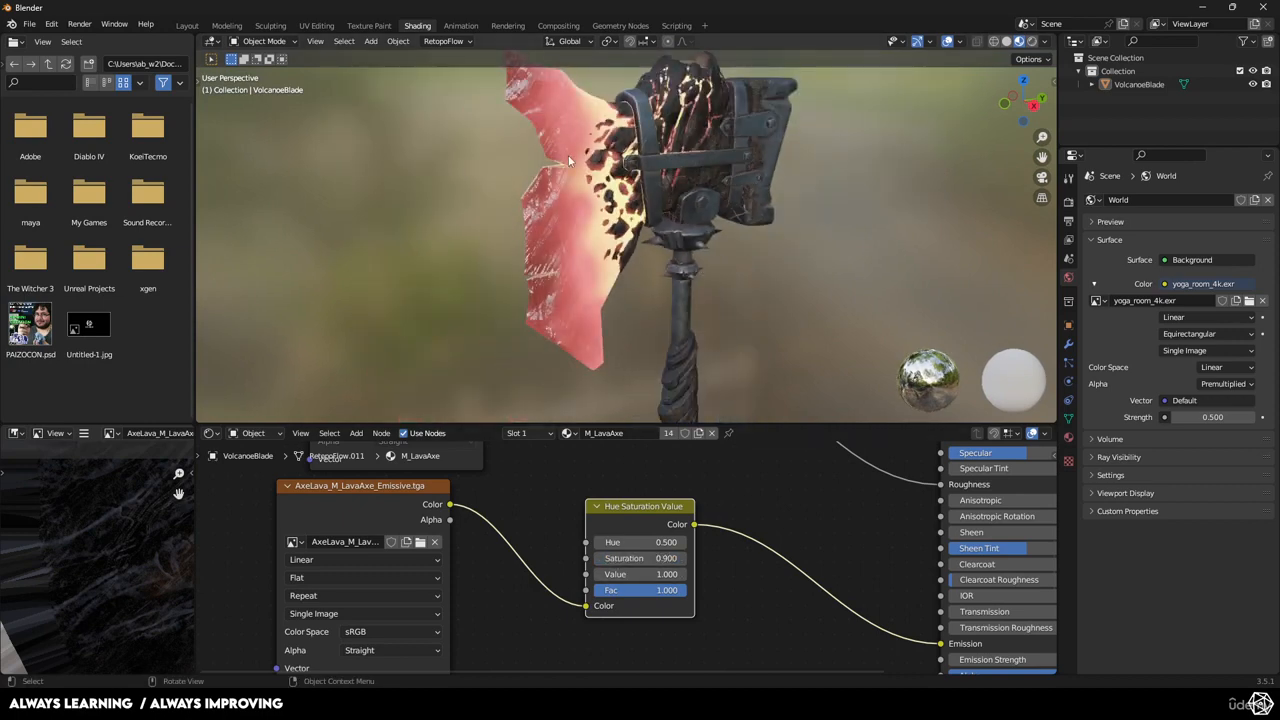
pyautogui.click(189, 26)
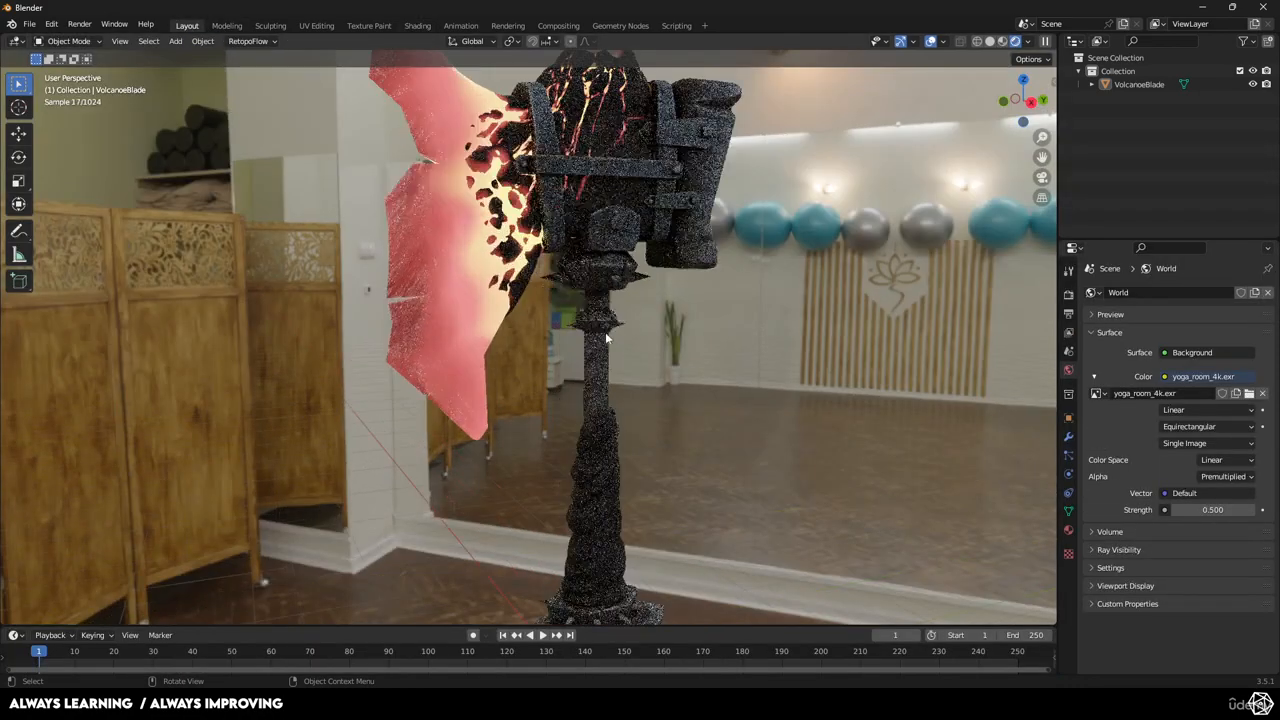
pyautogui.scroll(1, 602, 337)
pyautogui.moveTo(590, 331); pyautogui.dragTo(556, 302, button='middle')
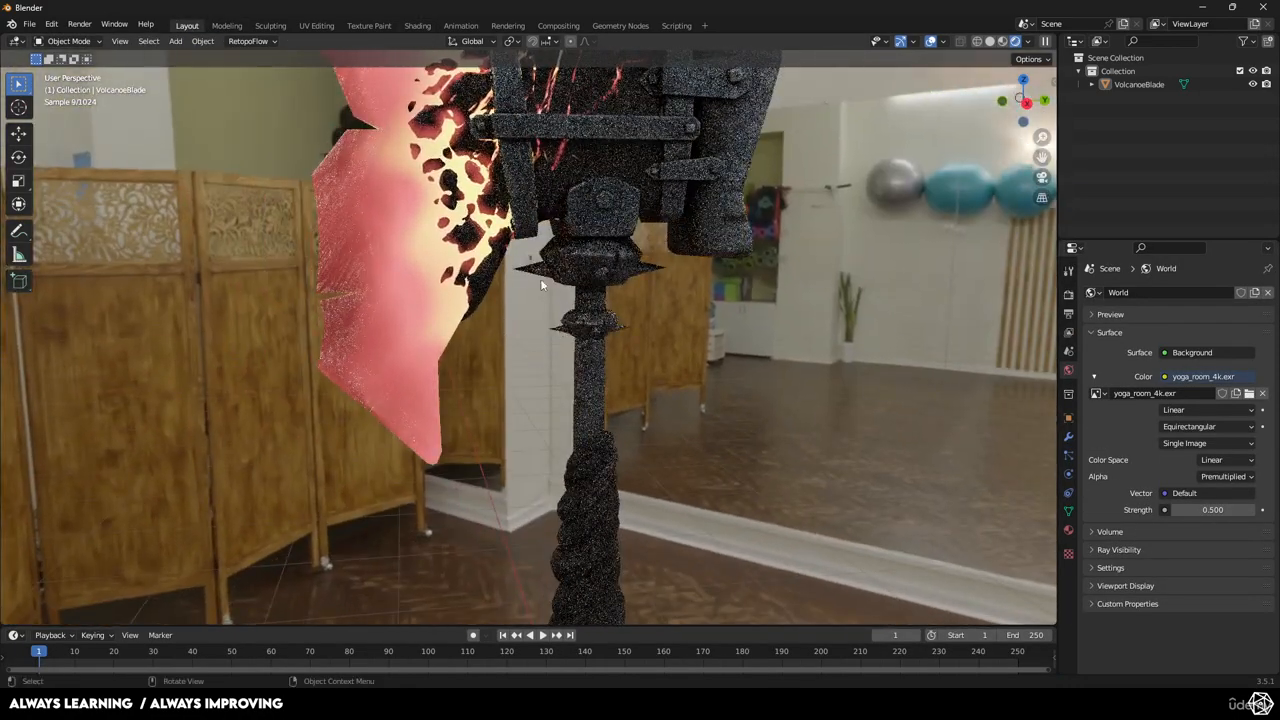
pyautogui.scroll(-3, 440, 256)
pyautogui.scroll(2, 427, 258)
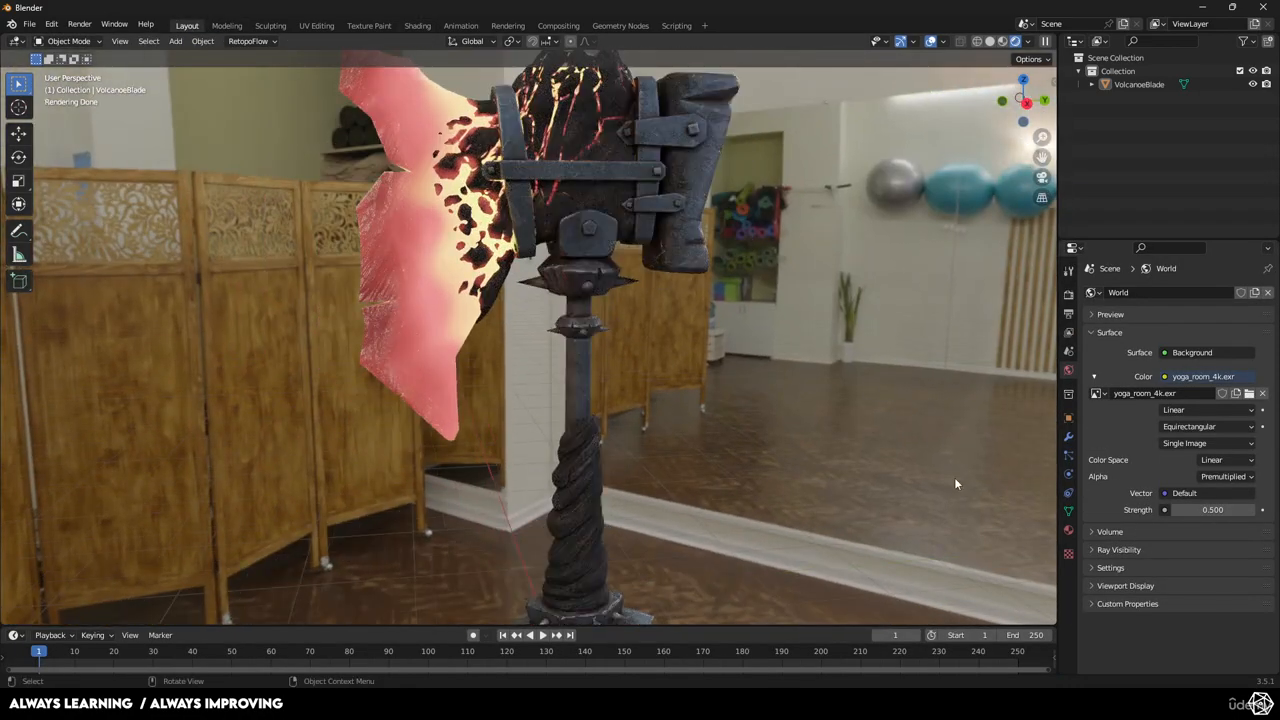
# In the Shading workspace, try Fac 0.2, Hue 1.0 and Saturation 2.0 on the Hue Saturation Value node
pyautogui.click(507, 26)
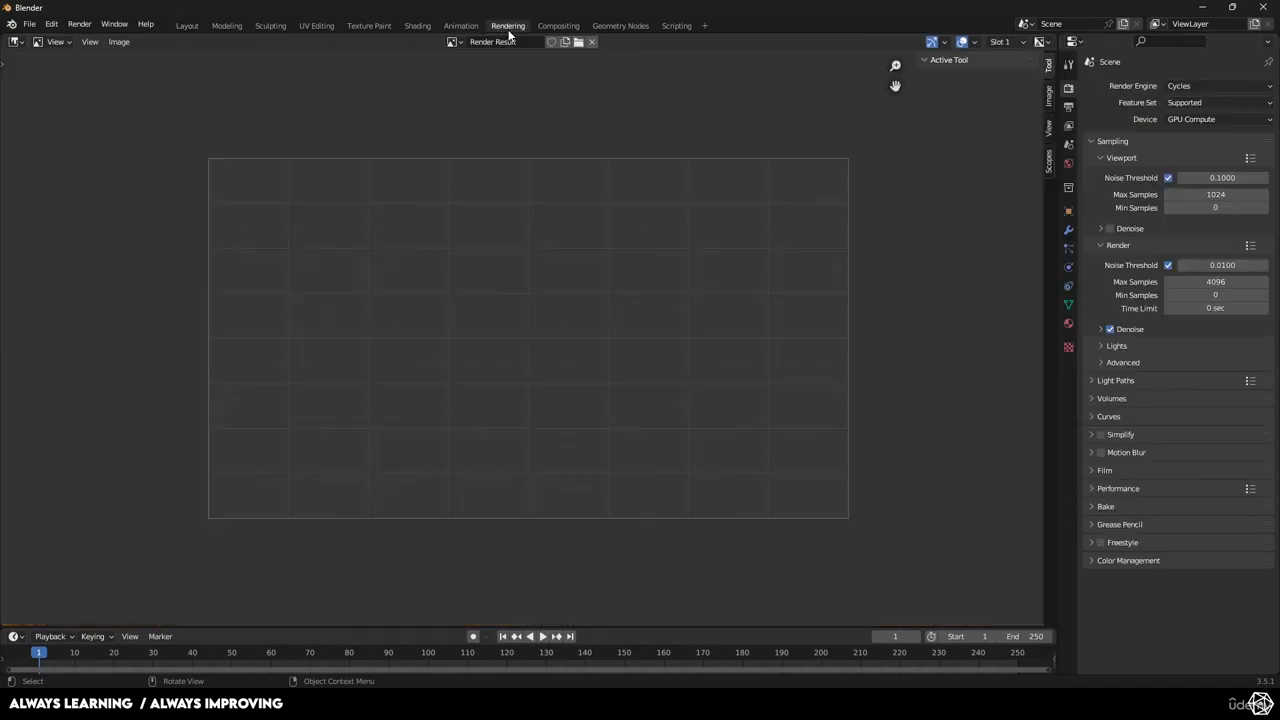
pyautogui.click(417, 26)
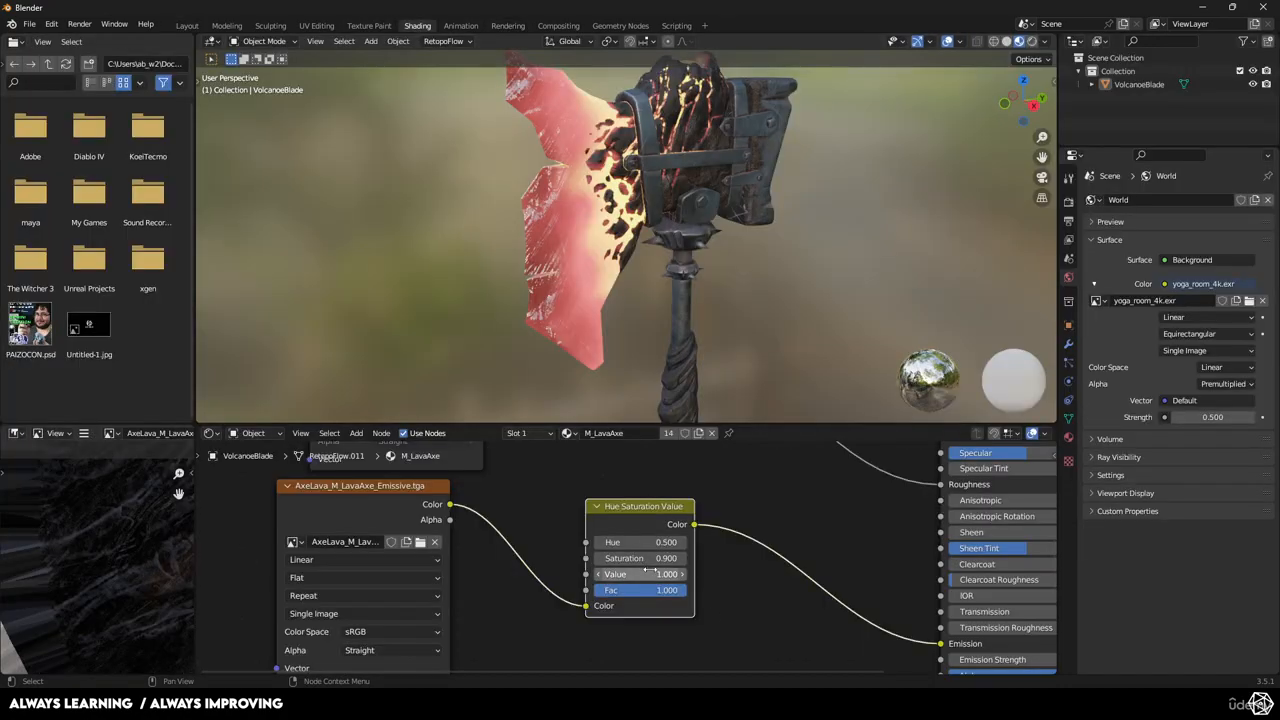
pyautogui.moveTo(671, 595); pyautogui.dragTo(589, 595)
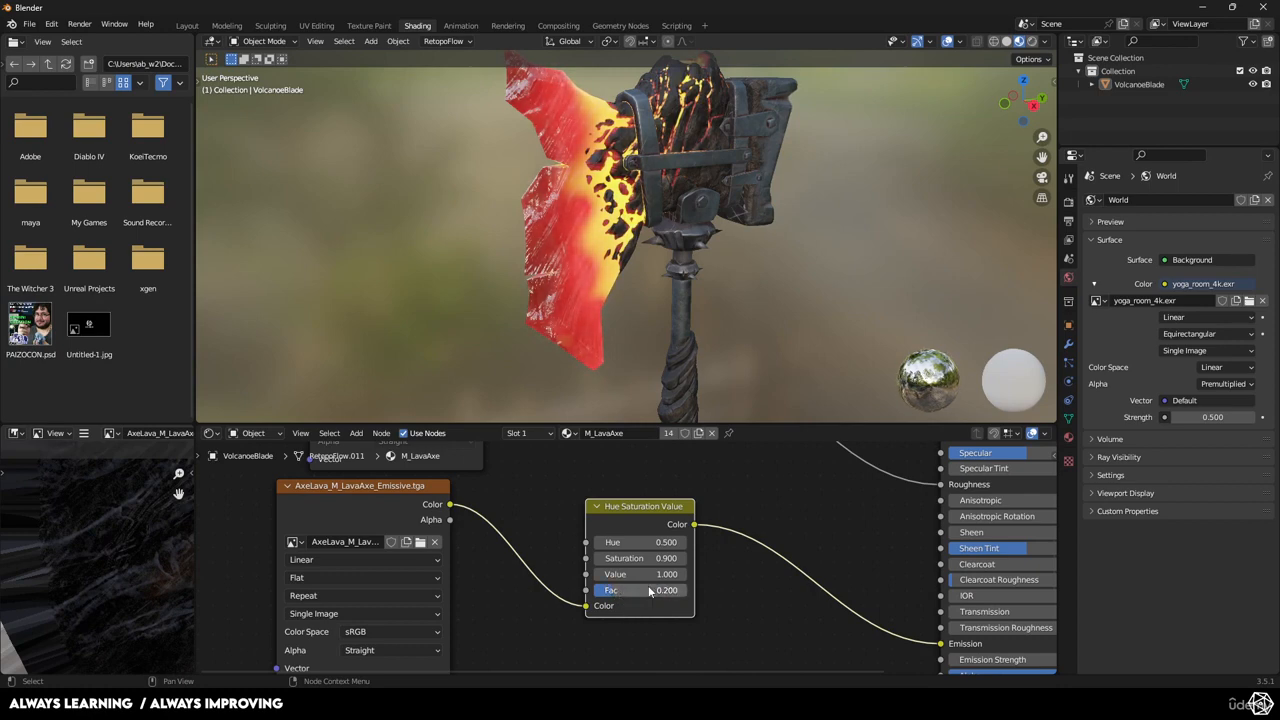
pyautogui.moveTo(674, 542); pyautogui.dragTo(768, 542)
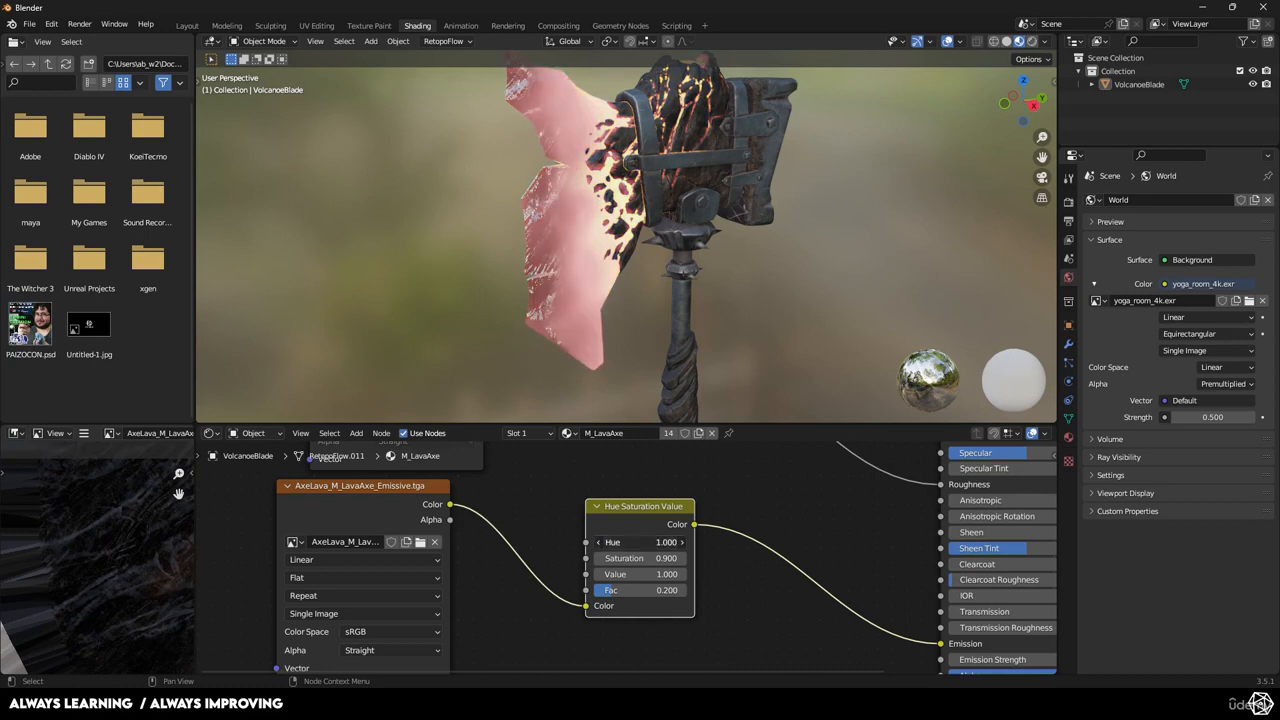
pyautogui.moveTo(664, 558); pyautogui.dragTo(780, 558)
# Set the Hue Saturation Value node to Hue 0.5, Saturation 1 and Fac 1
pyautogui.click(629, 542)
pyautogui.write('.5')
pyautogui.press('Return')
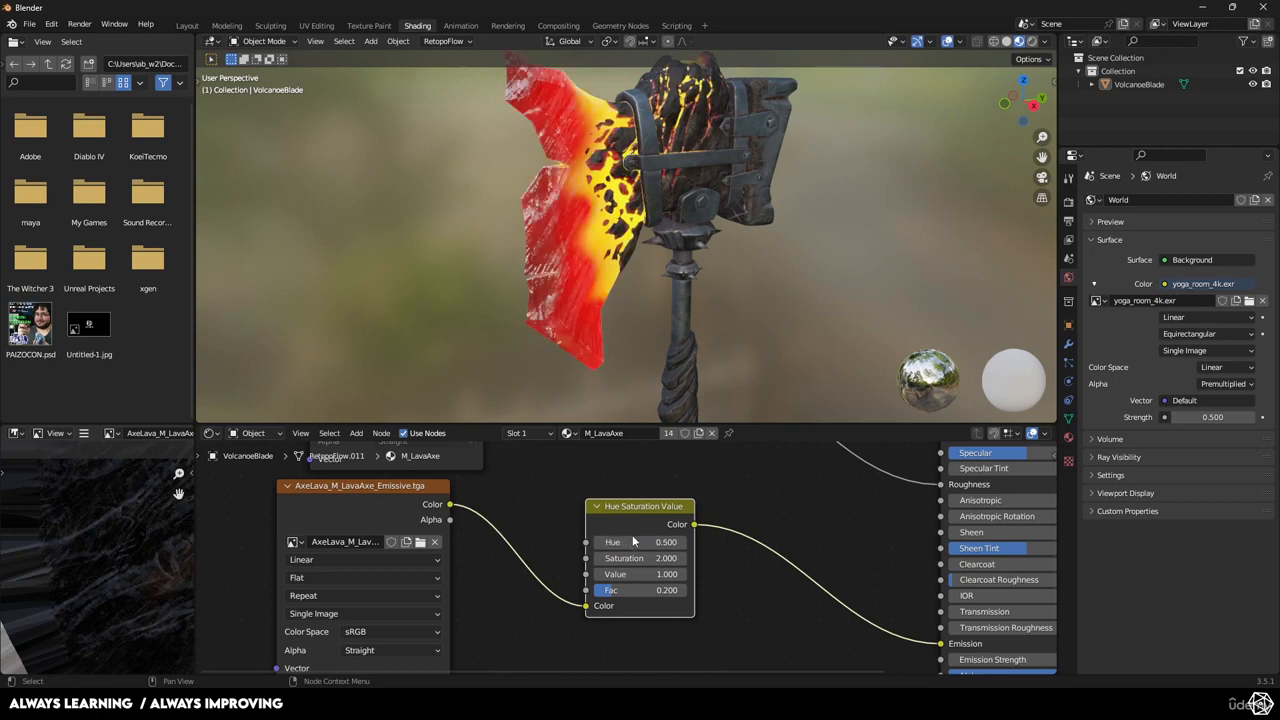
pyautogui.click(661, 558)
pyautogui.write('1')
pyautogui.press('Return')
pyautogui.click(623, 592)
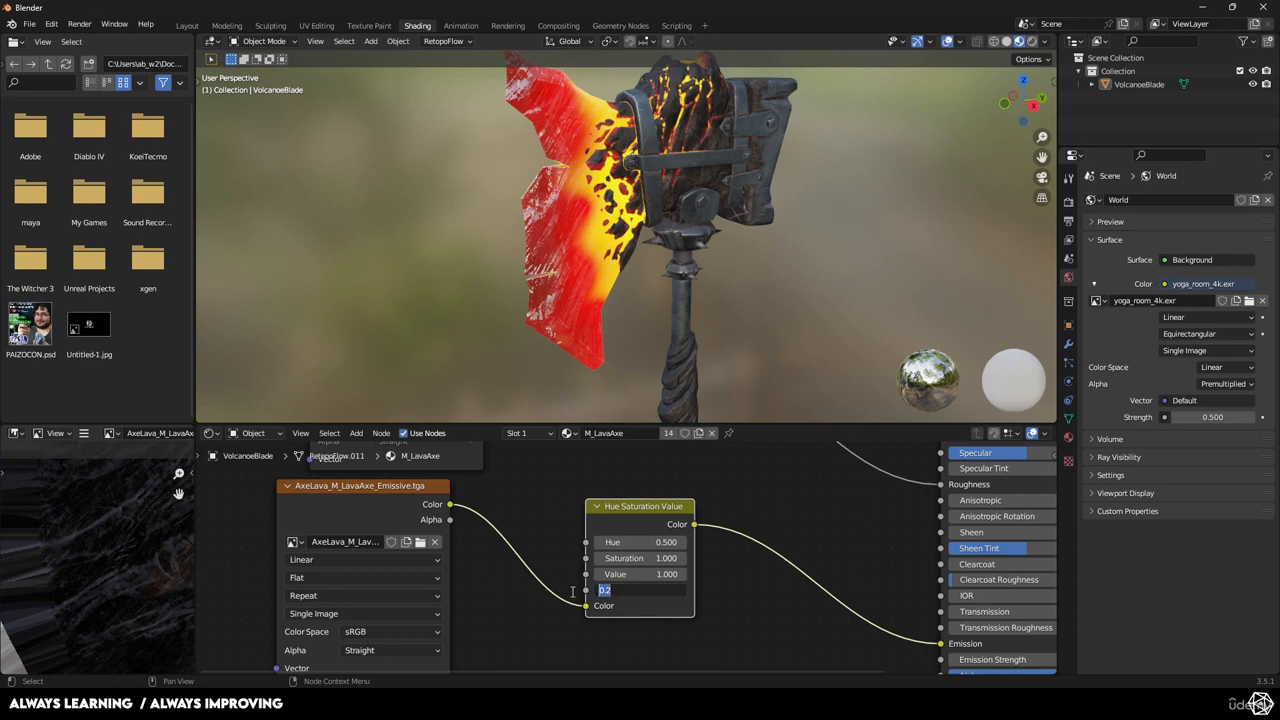
pyautogui.write('1')
pyautogui.press('Return')
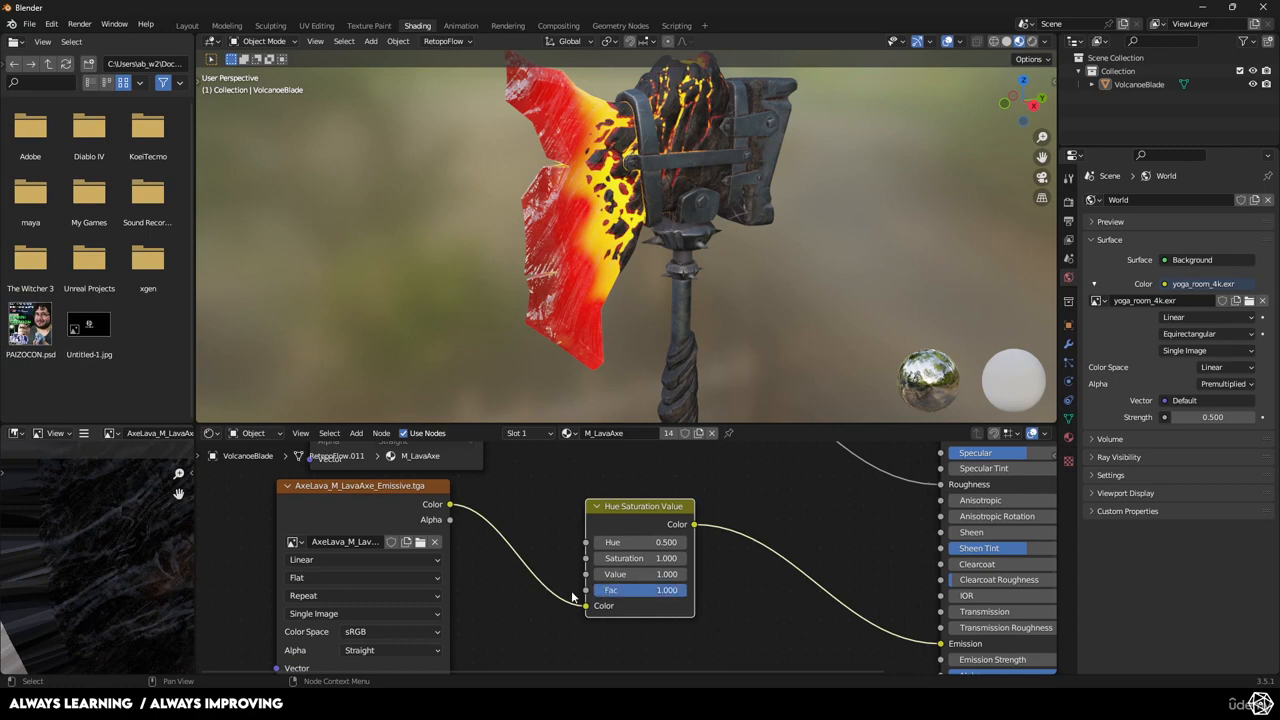
# Try Hue values of 0.7 and 1.0 on the Hue Saturation Value node to shift the blade's glow color
pyautogui.click(633, 543)
pyautogui.press('Return')
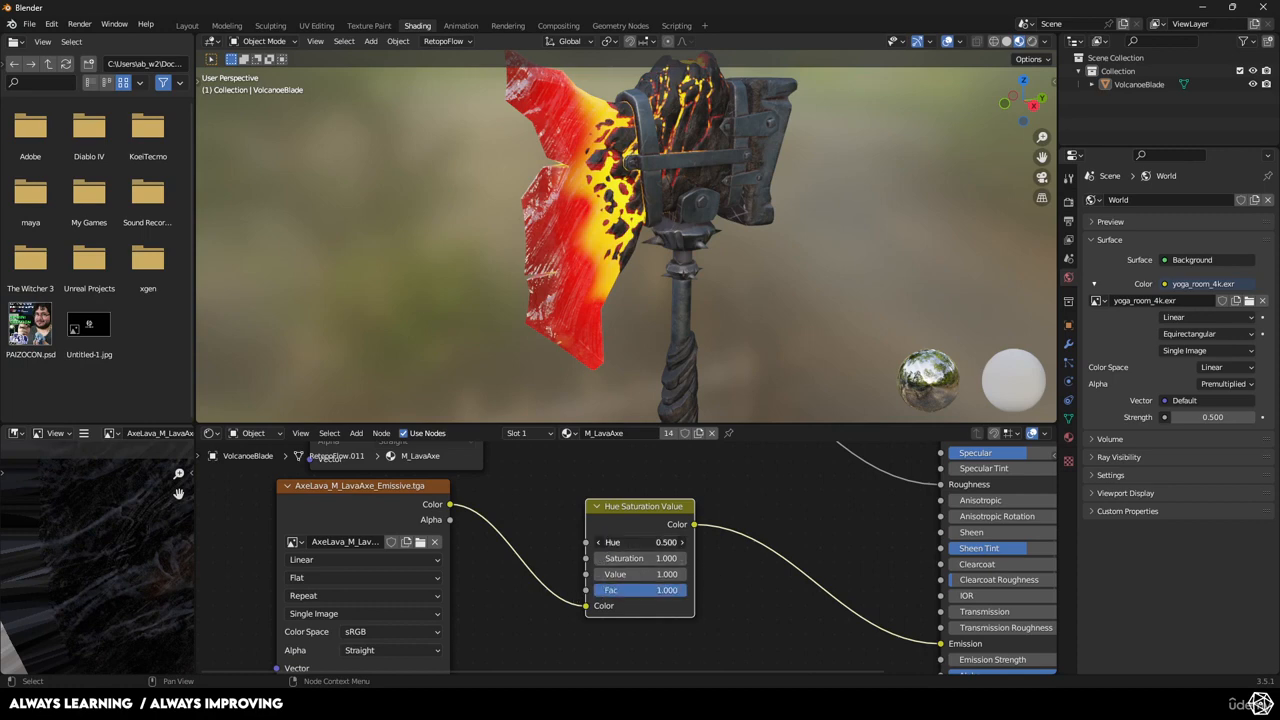
pyautogui.moveTo(640, 542); pyautogui.dragTo(674, 542)
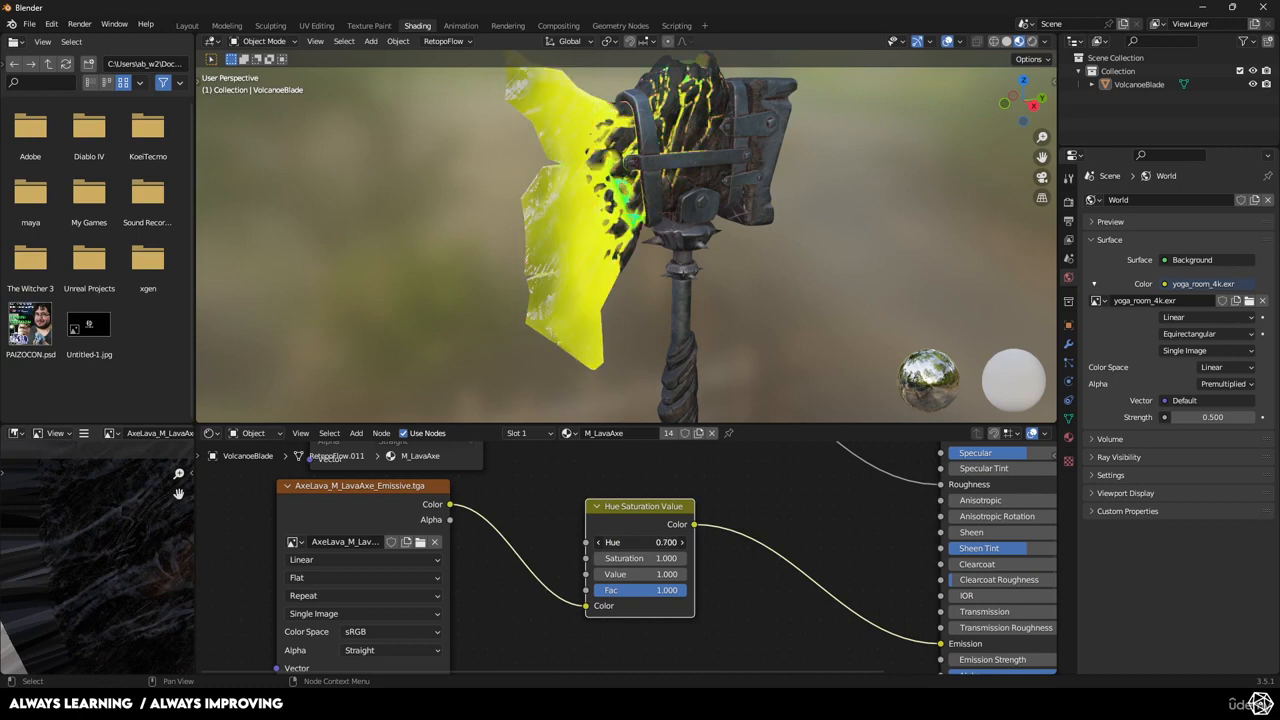
pyautogui.moveTo(674, 542); pyautogui.dragTo(704, 542)
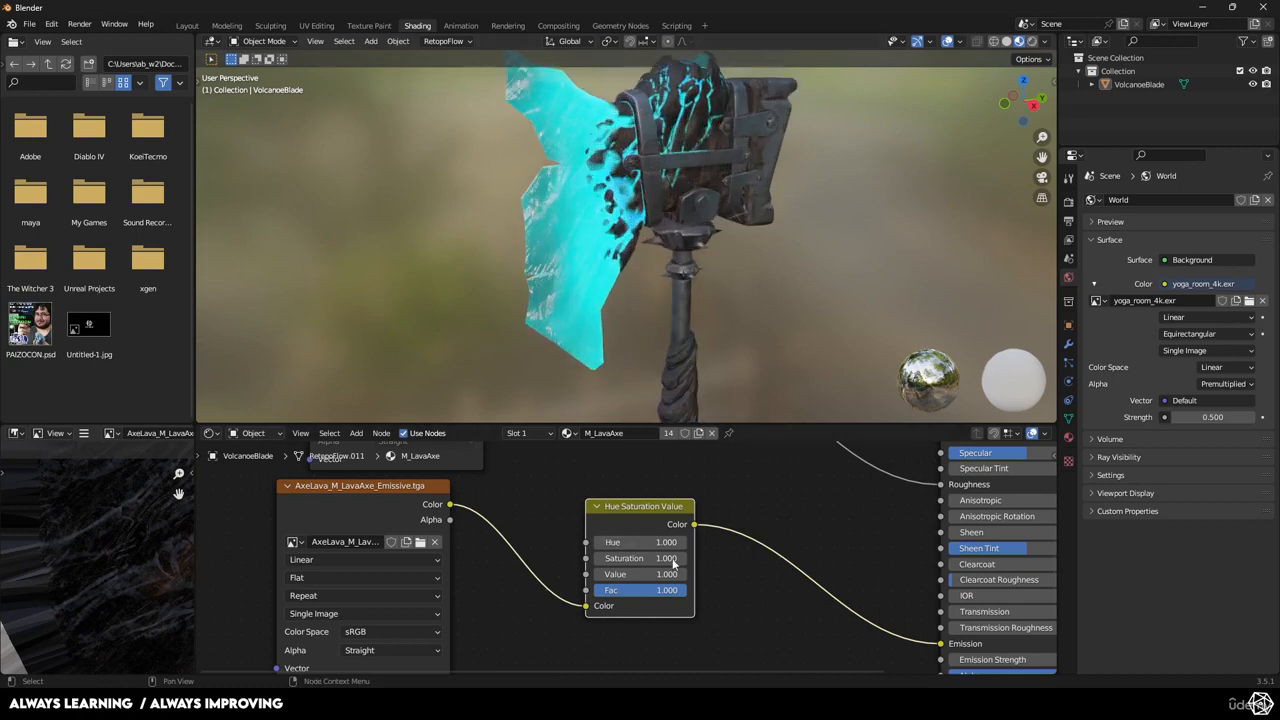
# Delete the Hue Saturation Value node and connect the Emissive texture's Color directly to the shader's Emission input
pyautogui.press('x')
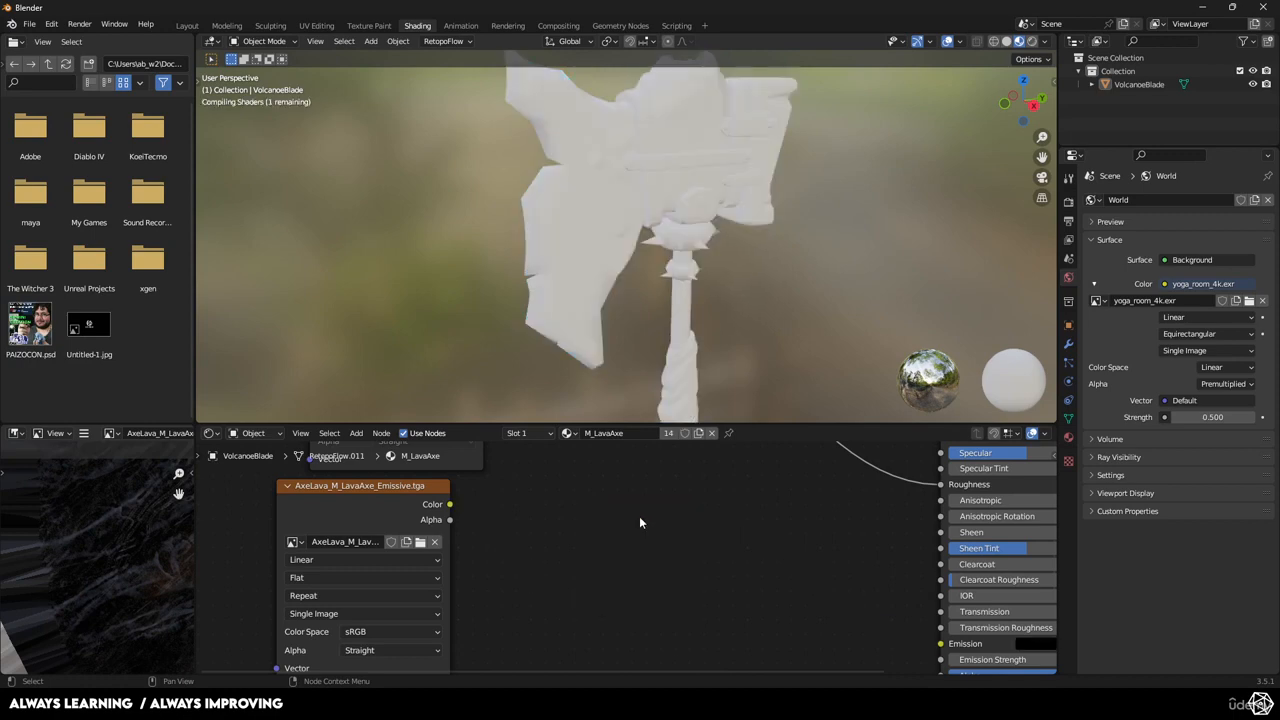
pyautogui.moveTo(450, 504); pyautogui.dragTo(958, 643)
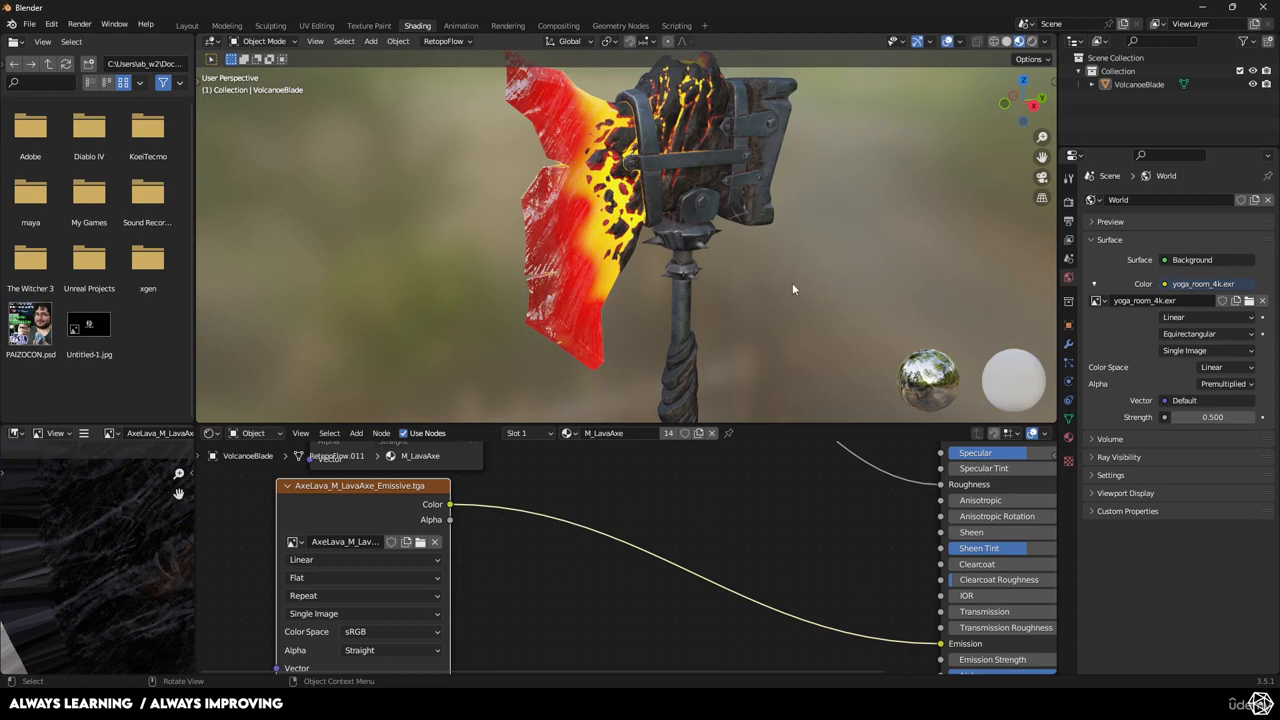
# Examine the axe's blade, lava rock head and handle up close and from several angles in the material preview
pyautogui.scroll(-4, 680, 270)
pyautogui.scroll(8, 690, 287)
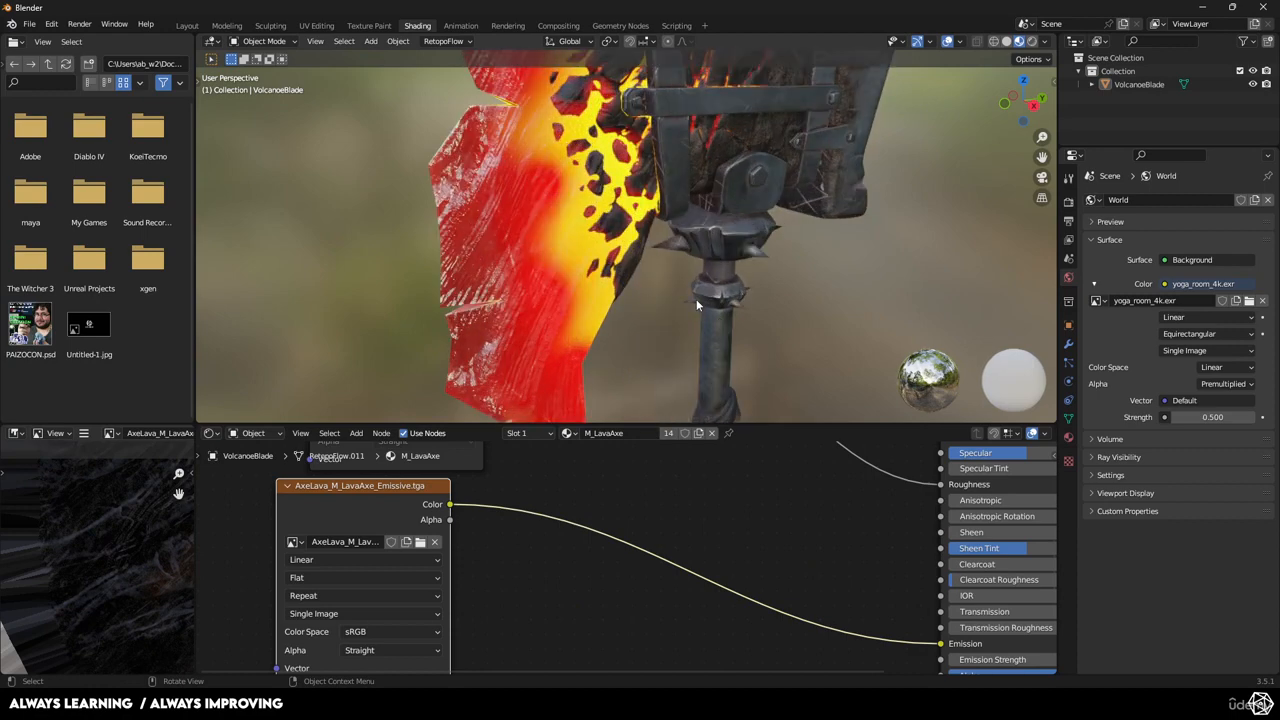
pyautogui.scroll(-5, 696, 299)
pyautogui.scroll(4, 671, 269)
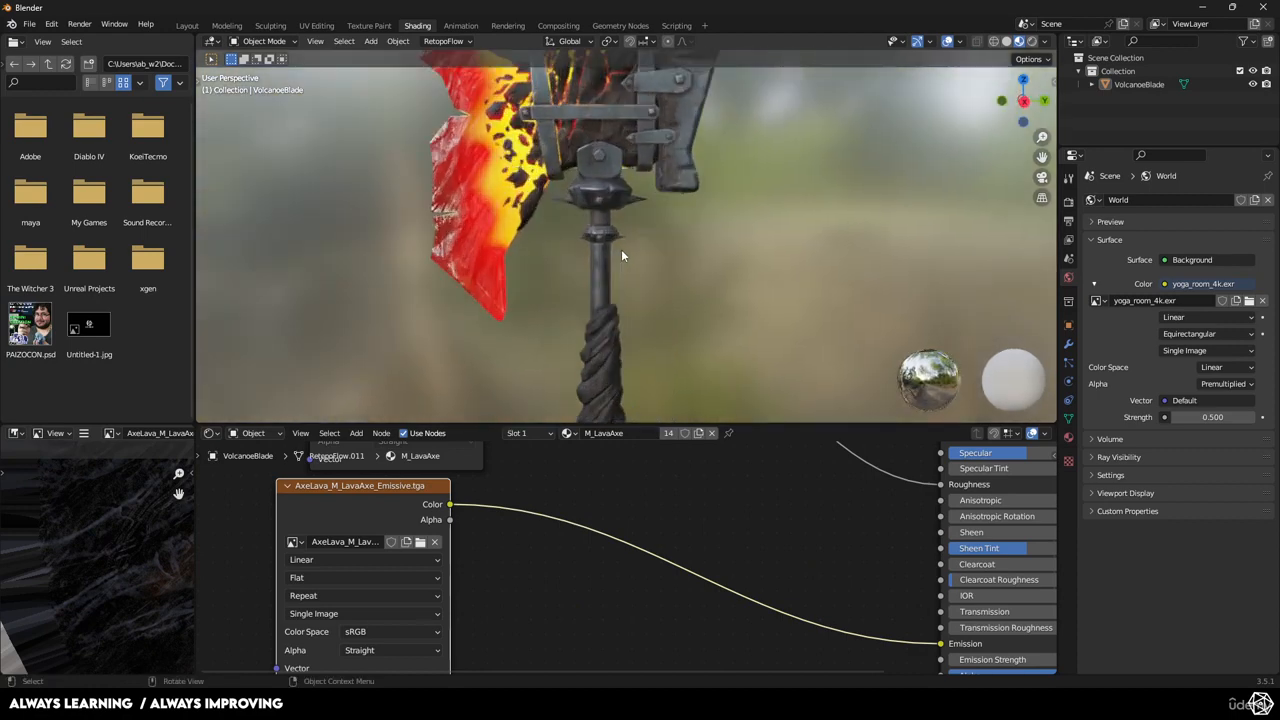
pyautogui.moveTo(630, 290); pyautogui.dragTo(523, 223, button='middle')
pyautogui.scroll(4, 549, 294)
pyautogui.moveTo(549, 294); pyautogui.dragTo(690, 255, button='middle')
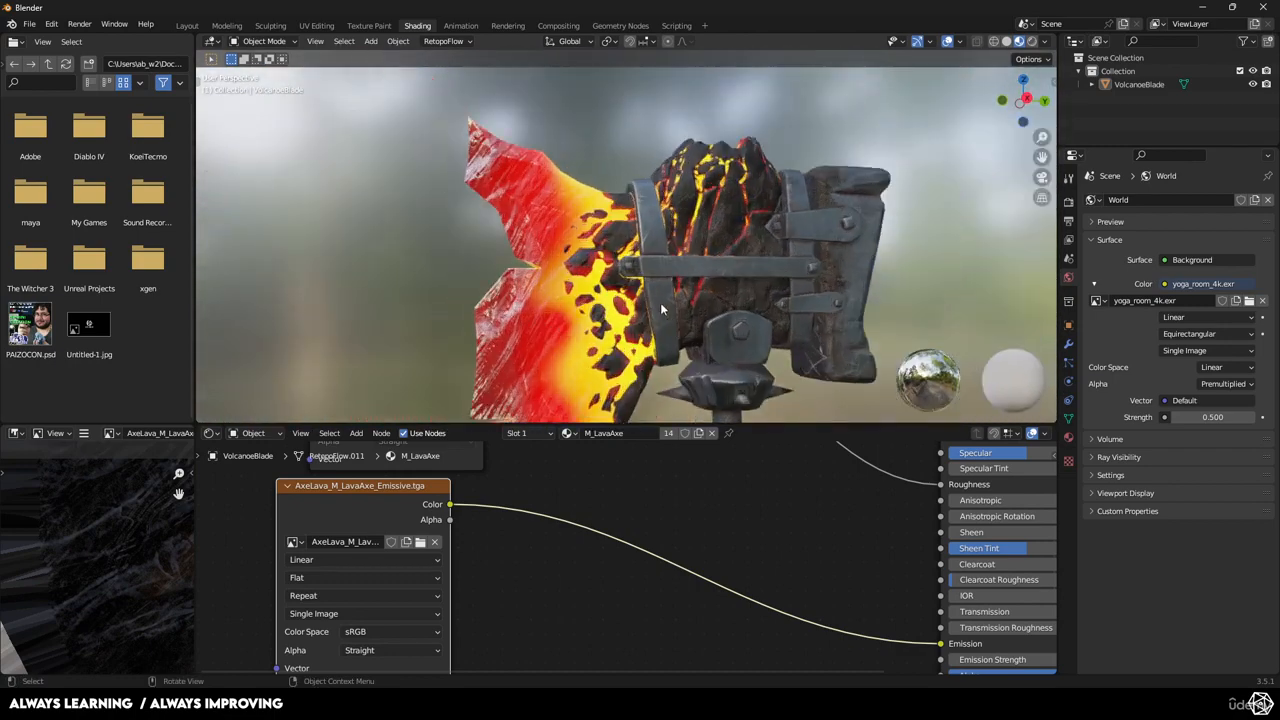
pyautogui.moveTo(660, 302); pyautogui.dragTo(549, 202, button='middle')
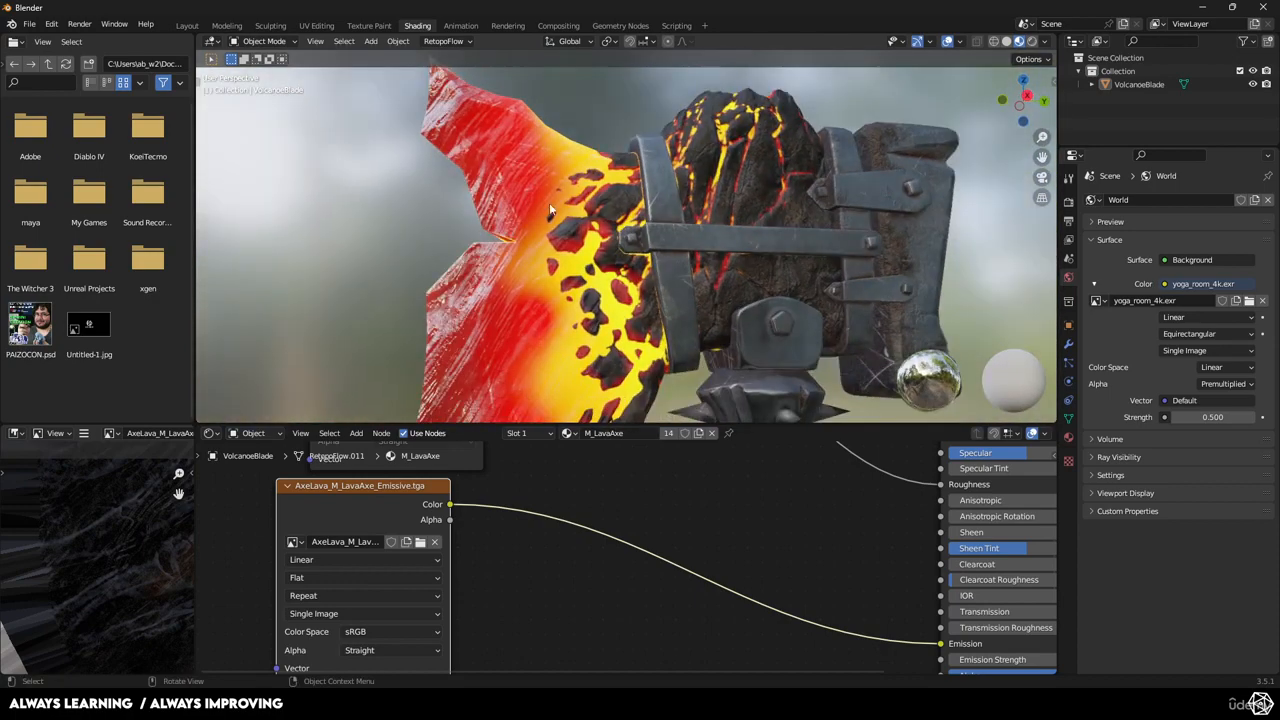
pyautogui.scroll(-4, 600, 290)
pyautogui.moveTo(629, 311)
pyautogui.keyDown('shift'); pyautogui.mouseDown(button='middle')
pyautogui.moveTo(627, 270)
pyautogui.moveTo(625, 316)
pyautogui.mouseUp(button='middle'); pyautogui.keyUp('shift')
pyautogui.scroll(2, 627, 270)
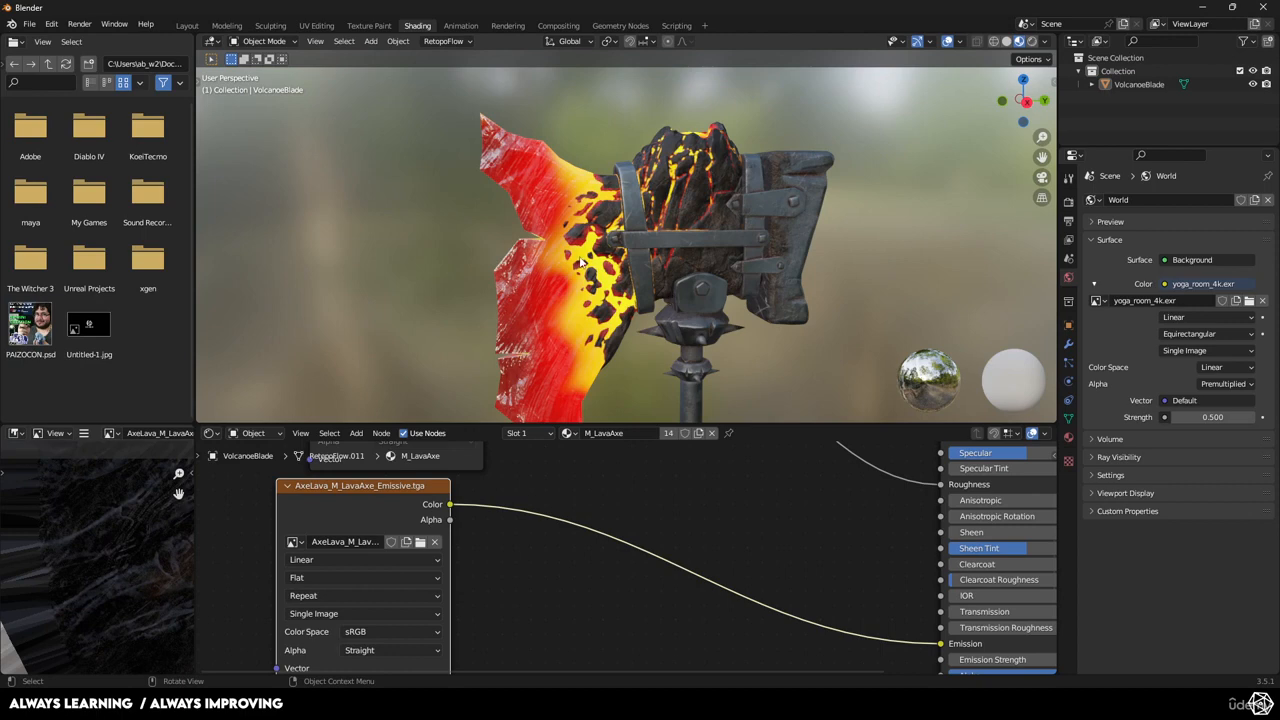
pyautogui.scroll(-8, 580, 262)
pyautogui.scroll(4, 580, 262)
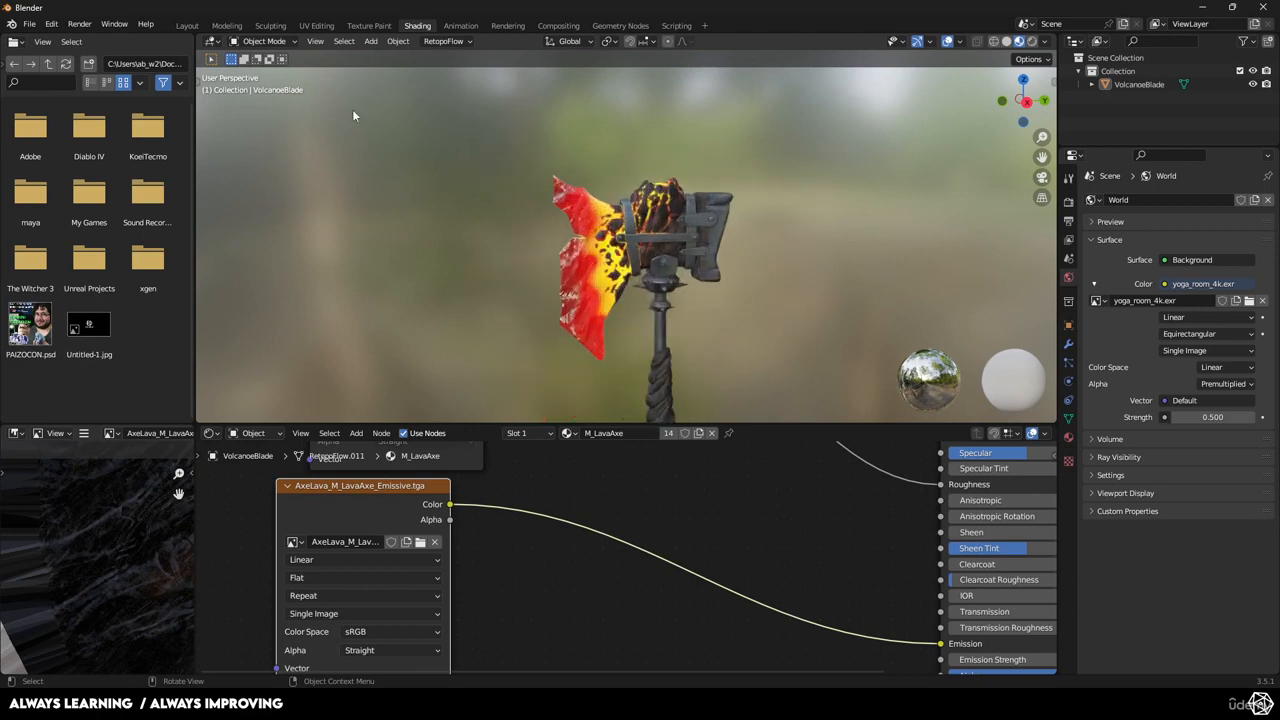
# Check the whole axe against the yoga room HDRI in the Layout workspace's Cycles render
pyautogui.click(187, 27)
pyautogui.scroll(-3, 621, 336)
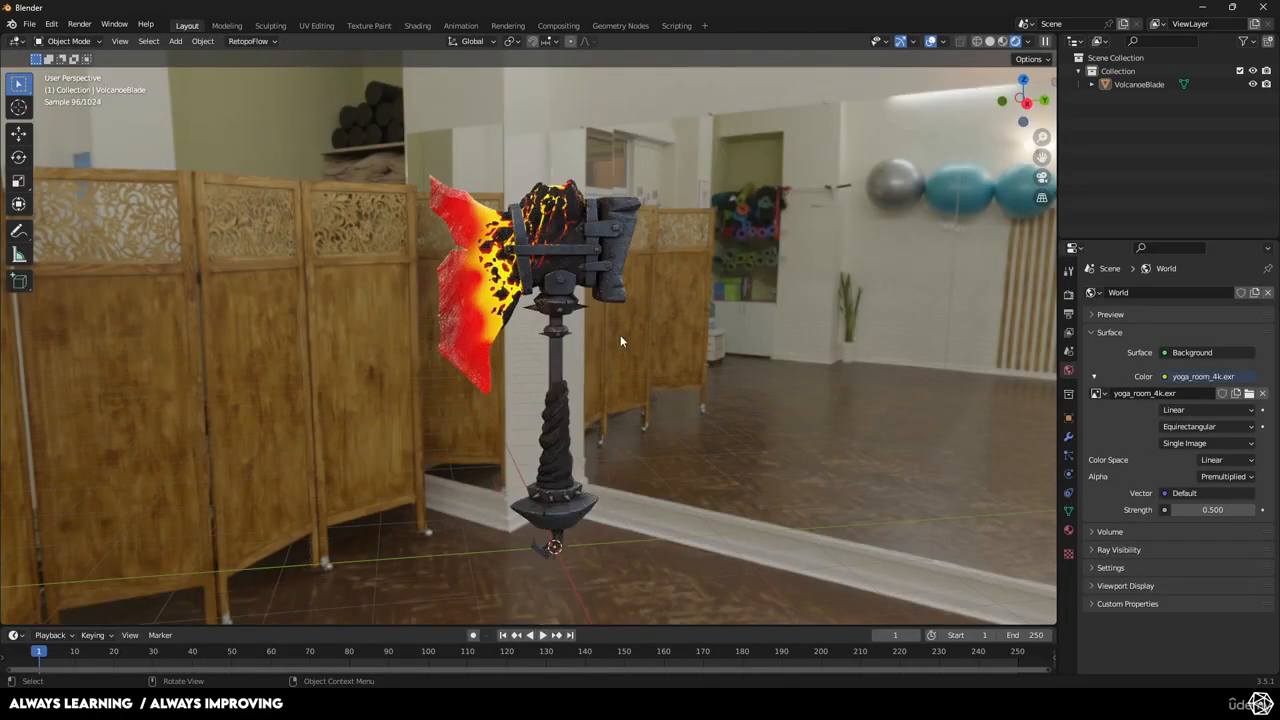
pyautogui.moveTo(626, 379)
pyautogui.mouseDown(button='middle')
pyautogui.moveTo(673, 377)
pyautogui.moveTo(612, 374)
pyautogui.mouseUp(button='middle')
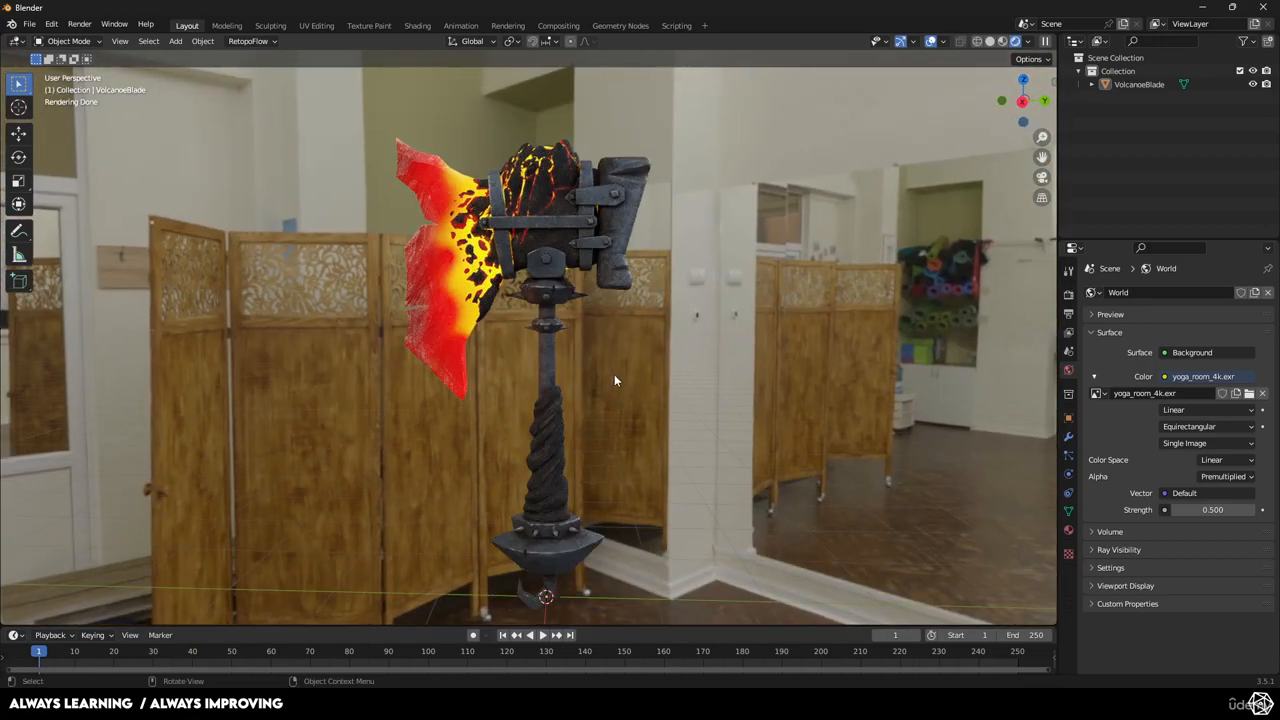